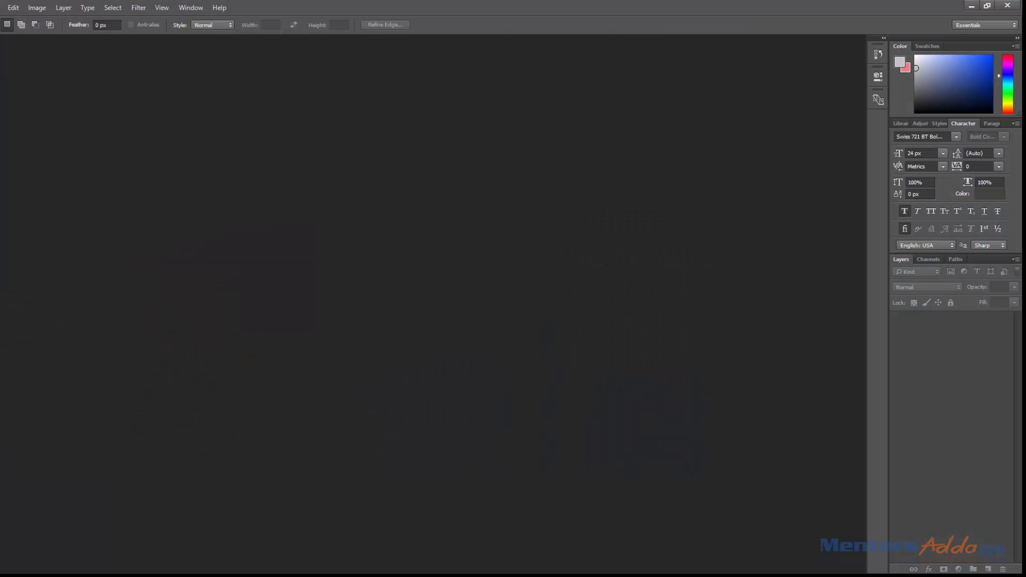
# Move the Photoshop window fully into view and widen it across the screen
pyautogui.moveTo(521, 4); pyautogui.dragTo(34, 2)
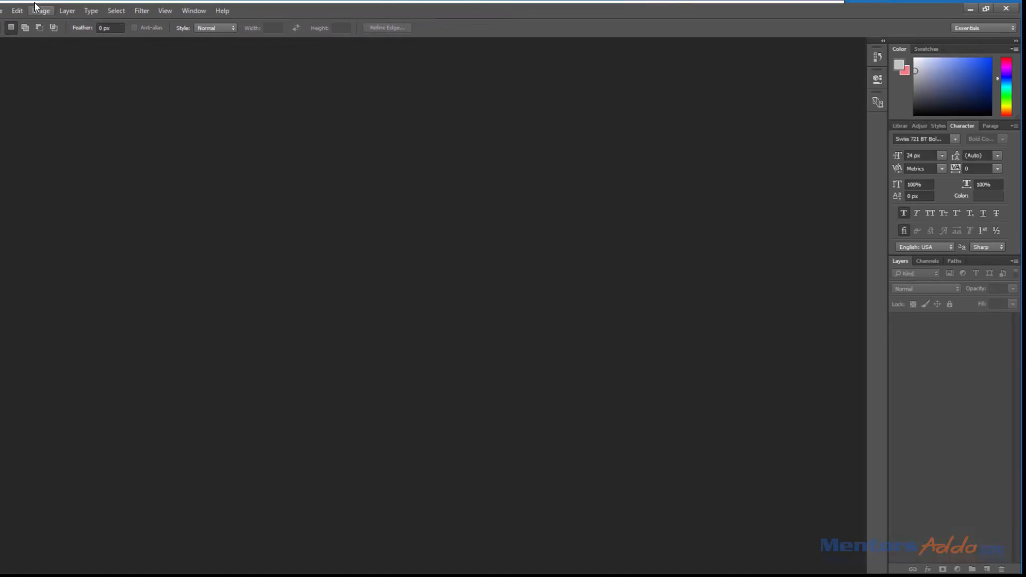
pyautogui.moveTo(280, 12)
pyautogui.mouseDown()
pyautogui.moveTo(263, 7)
pyautogui.moveTo(284, 11)
pyautogui.mouseUp()
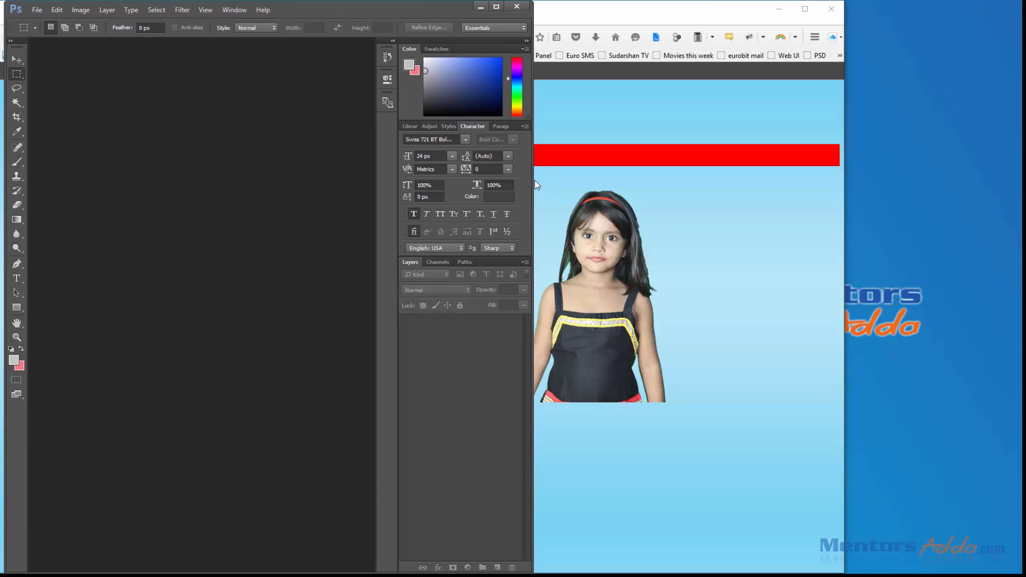
pyautogui.moveTo(535, 180); pyautogui.dragTo(1019, 226)
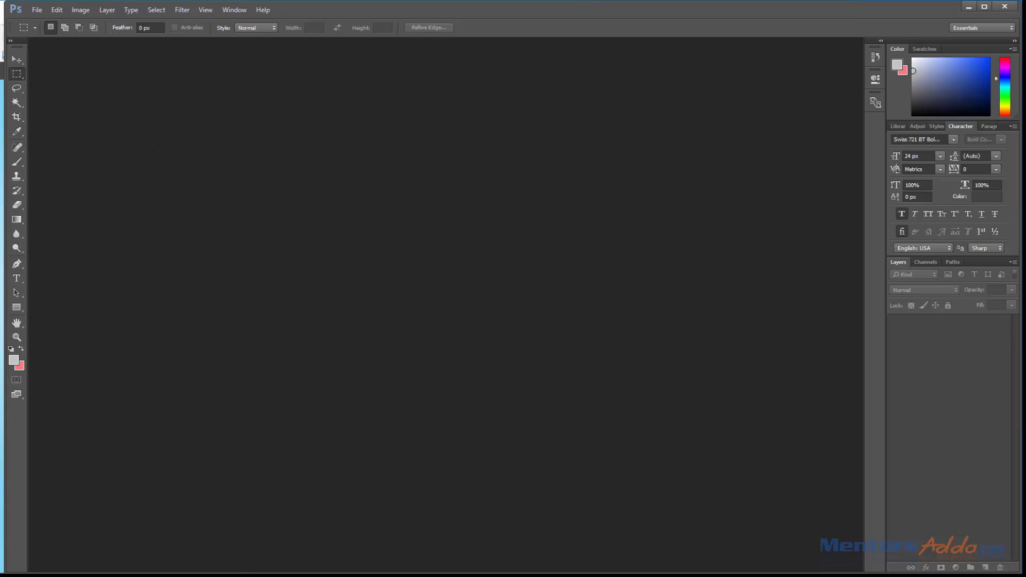
# Open the mix and green photos from the Photoshop Tutorials folder as separate documents, leaving green.JPG active
pyautogui.hotkey('alt', 'Tab')
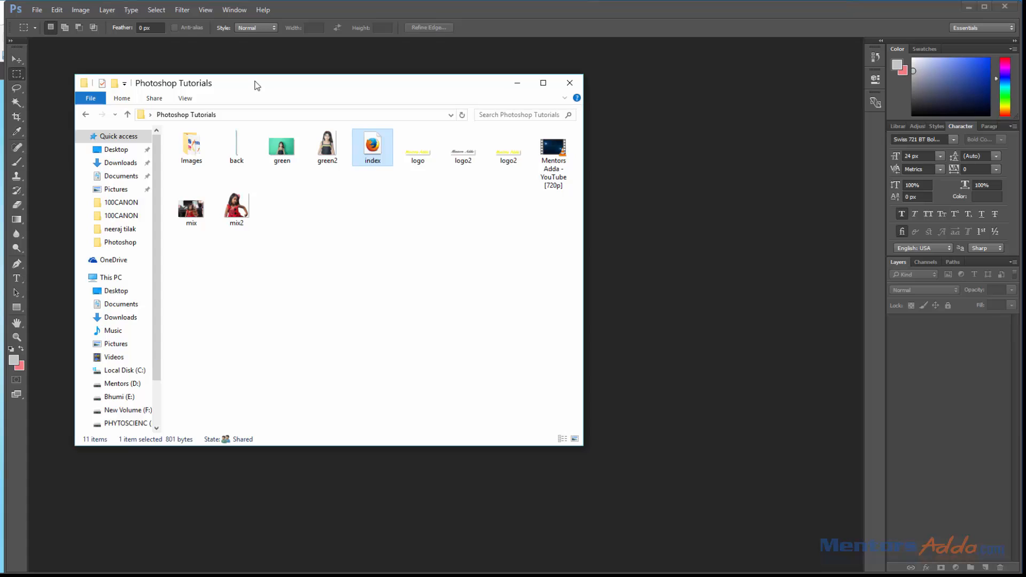
pyautogui.moveTo(254, 85); pyautogui.dragTo(321, 246)
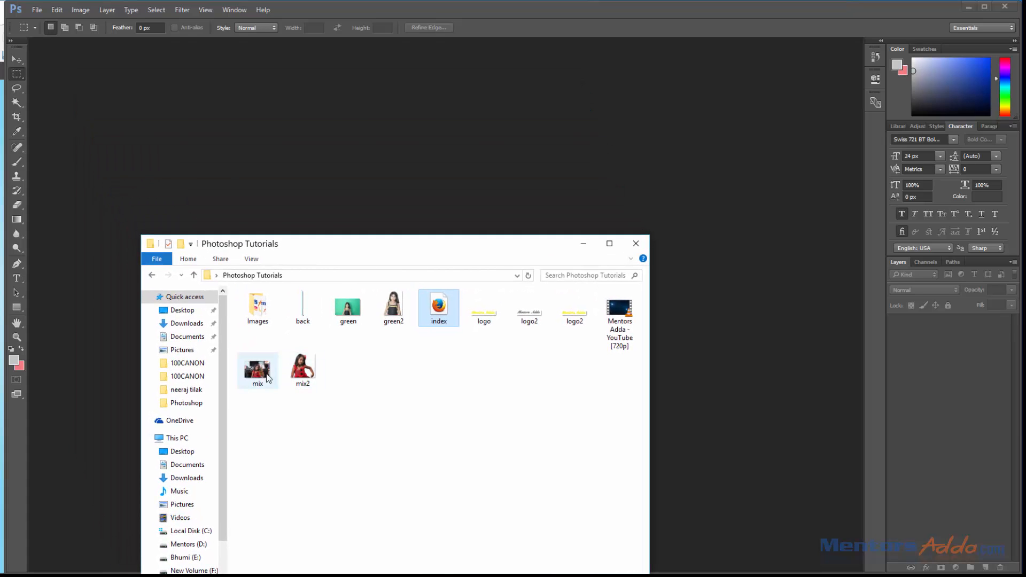
pyautogui.moveTo(256, 377); pyautogui.dragTo(414, 115)
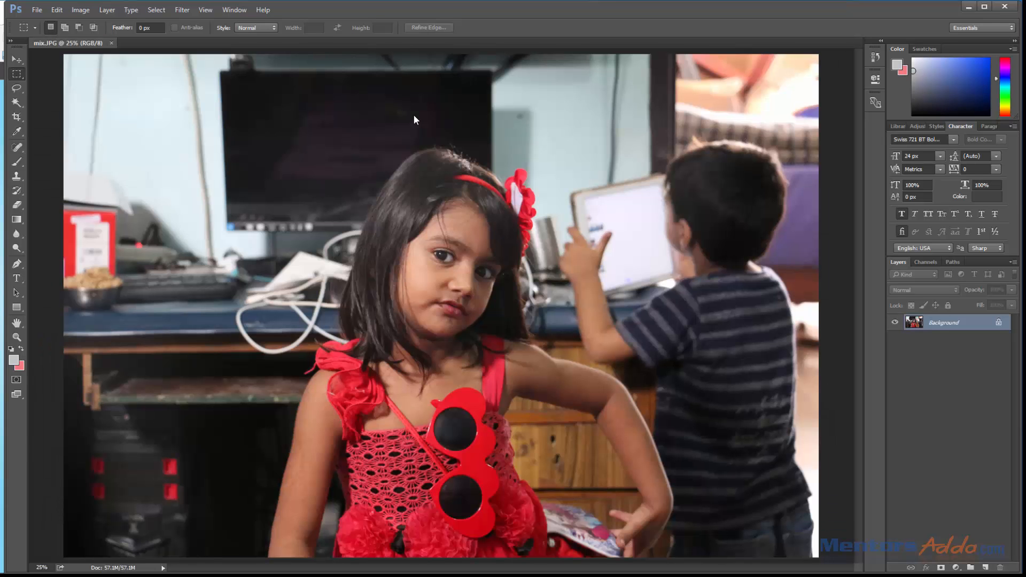
pyautogui.hotkey('alt', 'Tab')
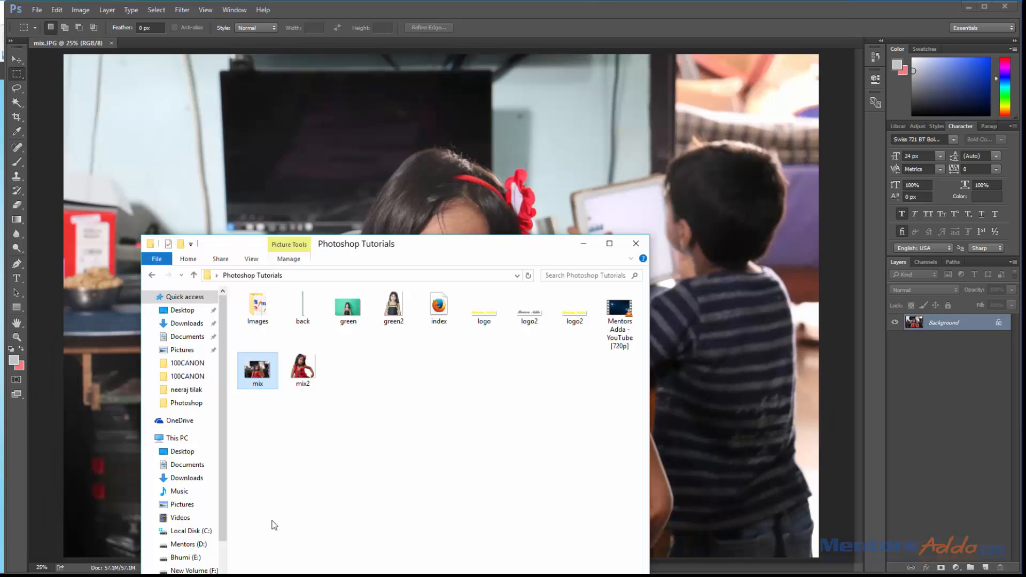
pyautogui.click(350, 314)
pyautogui.moveTo(440, 213); pyautogui.dragTo(159, 47)
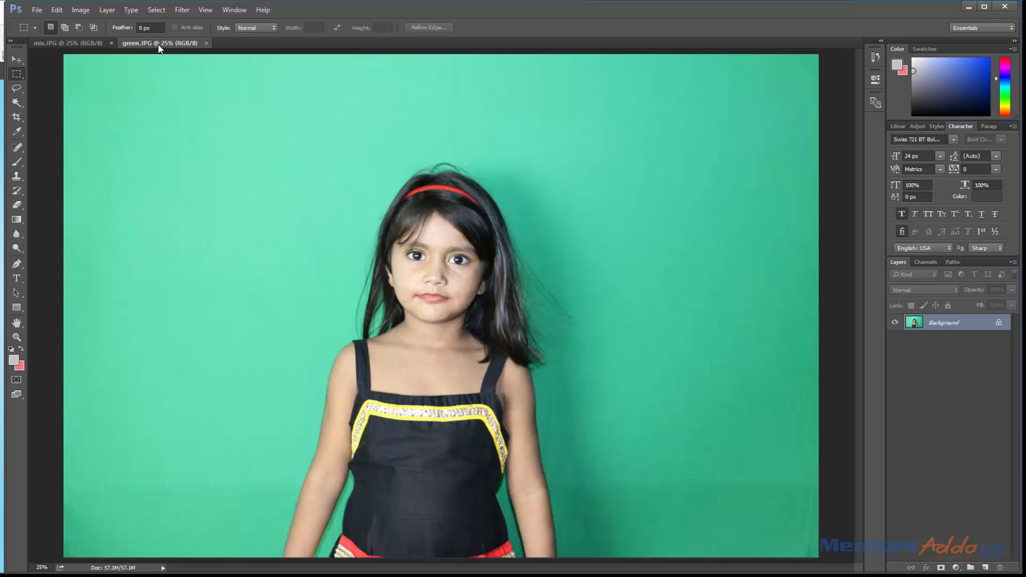
pyautogui.click(61, 42)
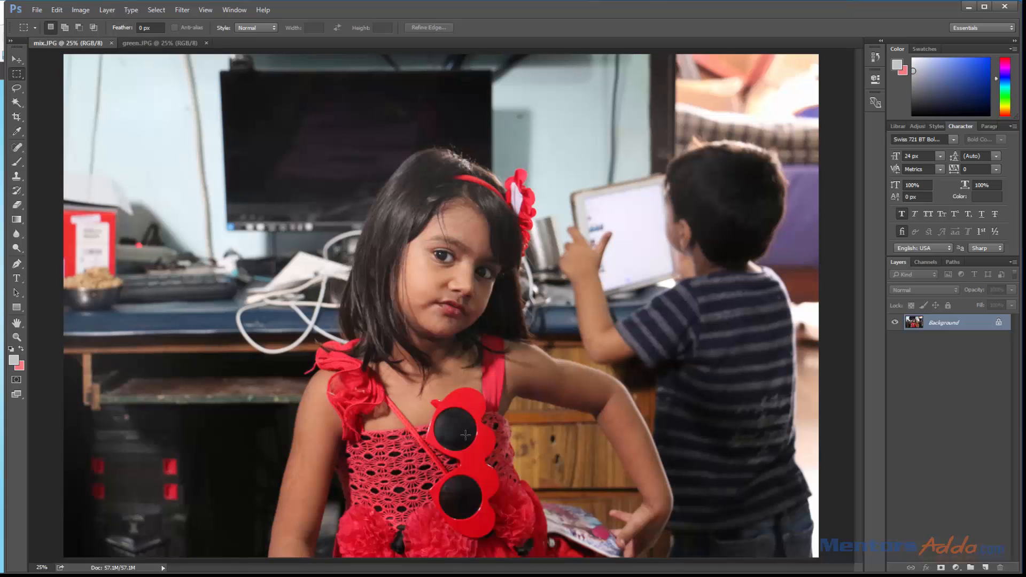
pyautogui.click(163, 43)
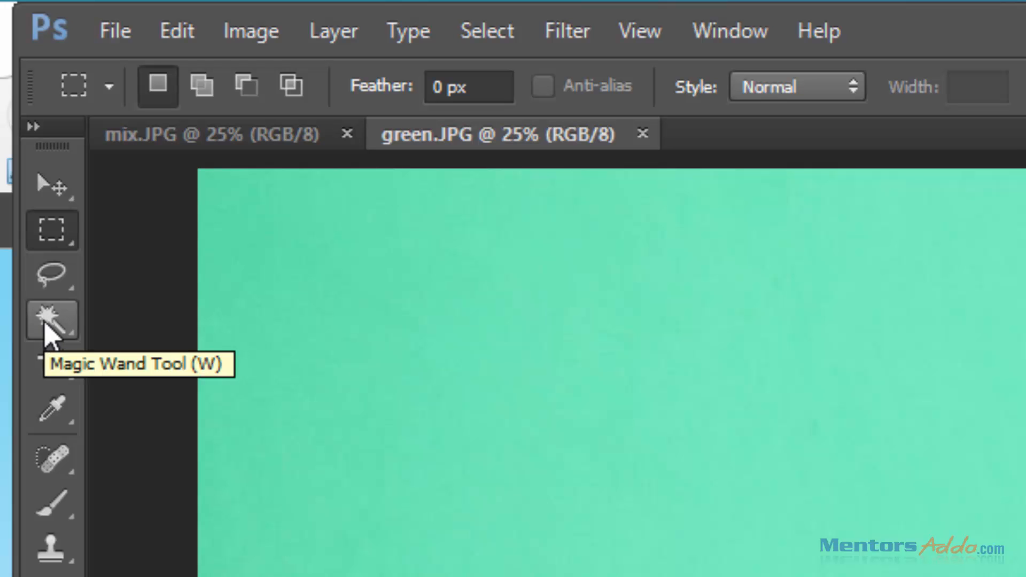
# Activate the Magic Wand Tool from the group it shares with the Quick Selection Tool
pyautogui.click(46, 326)
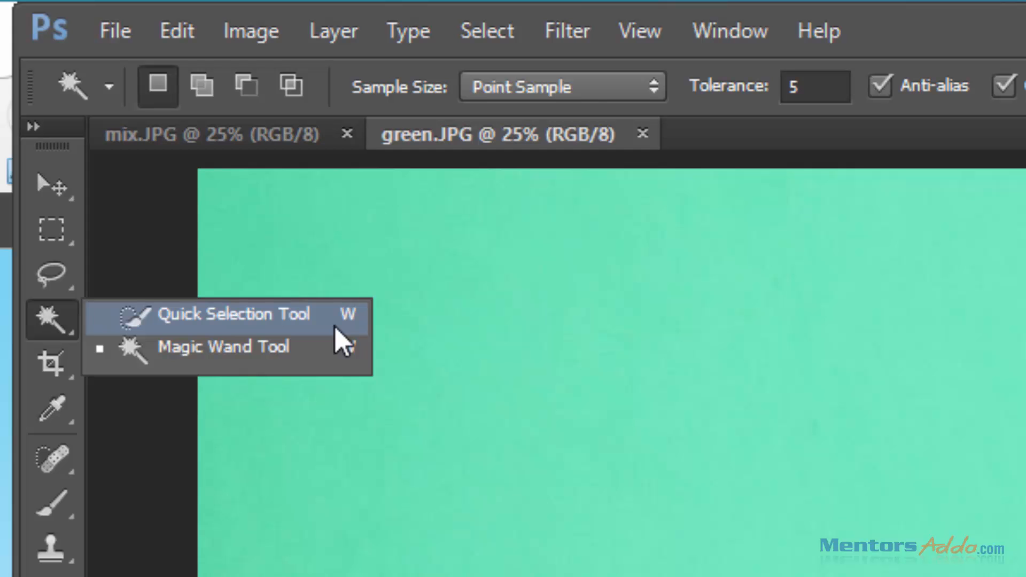
pyautogui.click(50, 316)
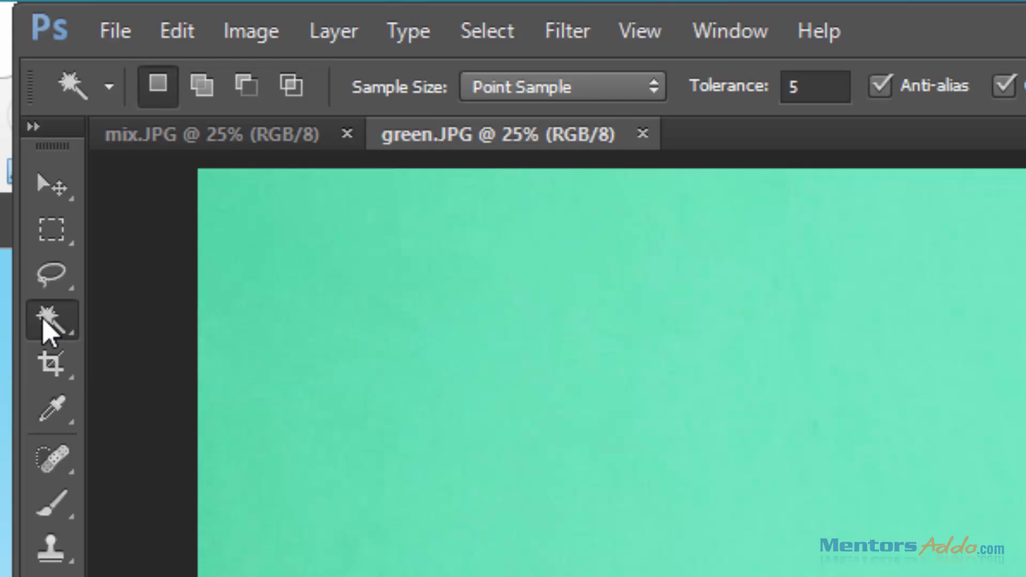
pyautogui.rightClick(42, 319)
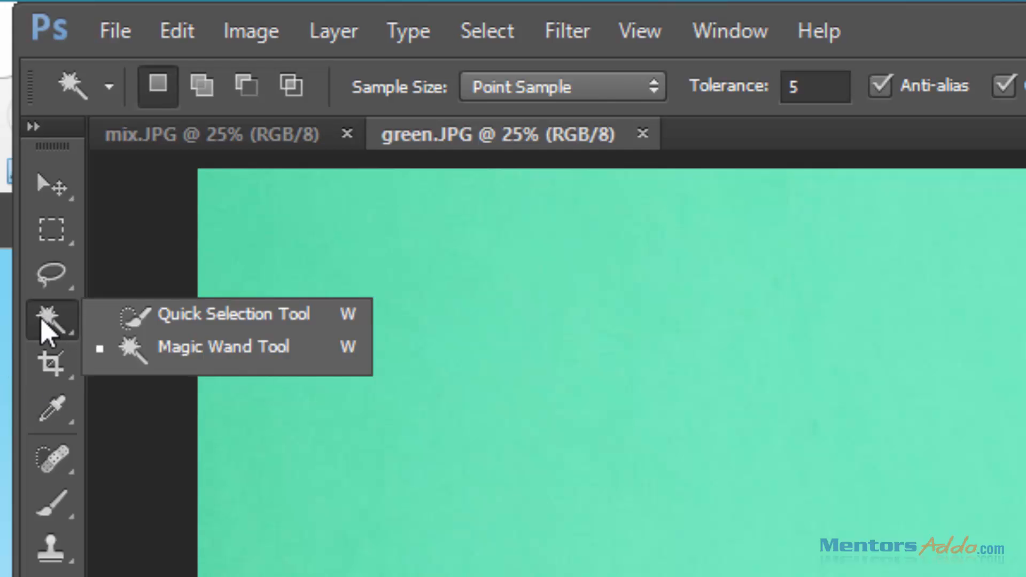
pyautogui.click(42, 320)
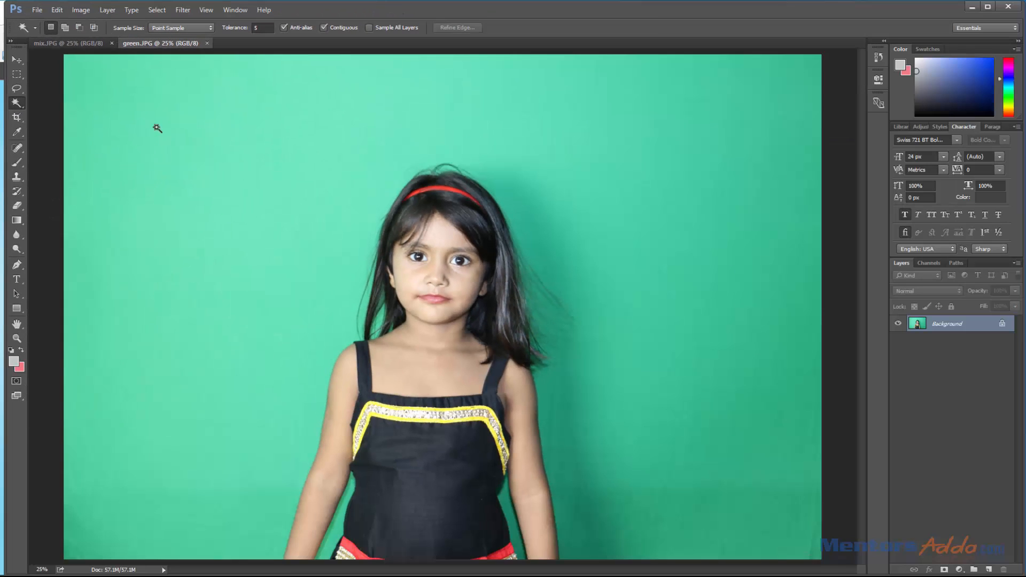
# Try Magic Wand selections on the green backdrop at tolerance 5, filling one with the background color, then undo the fill and deselect
pyautogui.click(192, 128)
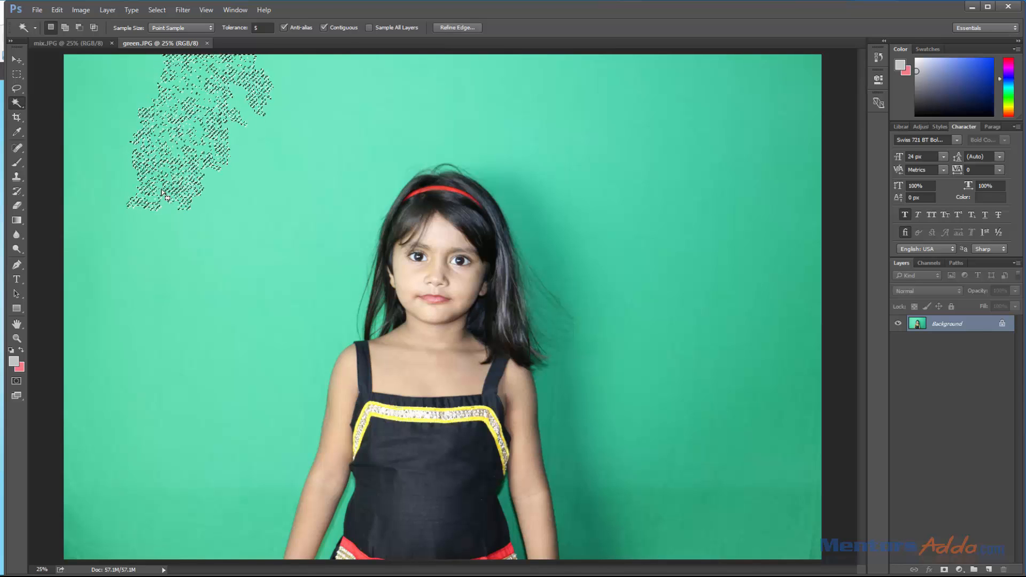
pyautogui.hotkey('ctrl', 'BackSpace')
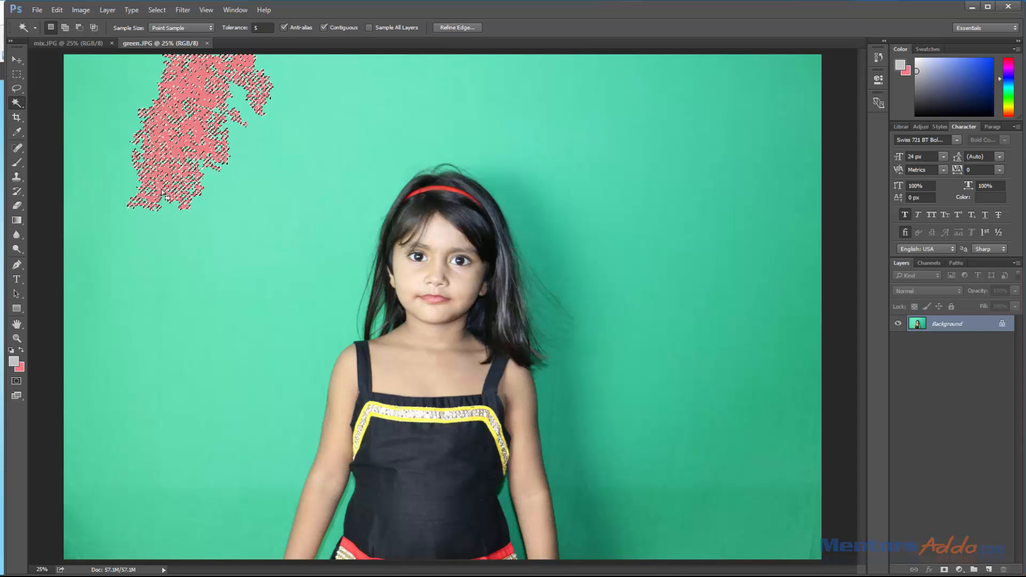
pyautogui.hotkey('ctrl', 'z')
pyautogui.hotkey('ctrl', 'd')
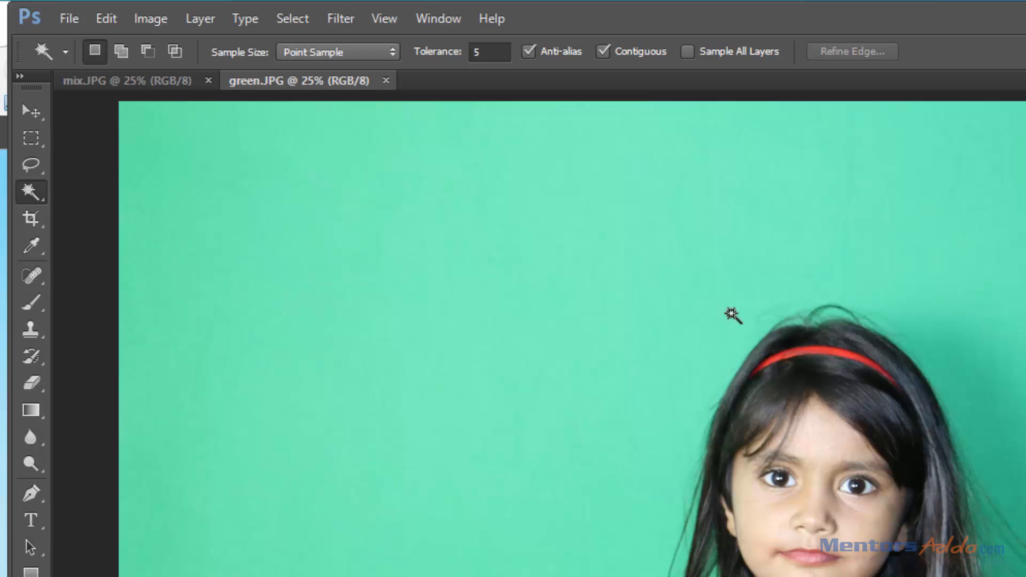
pyautogui.click(607, 234)
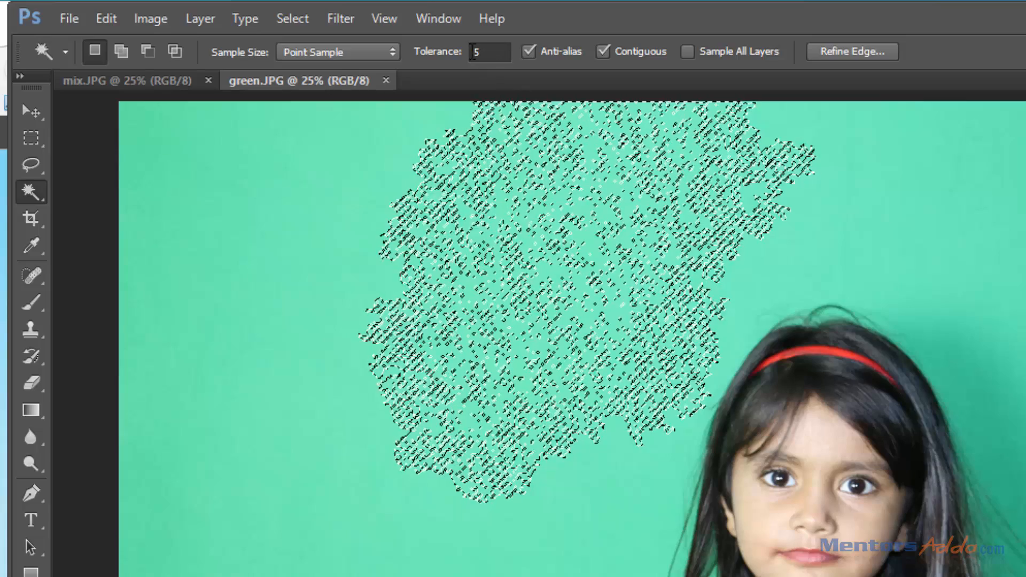
pyautogui.hotkey('ctrl', 'd')
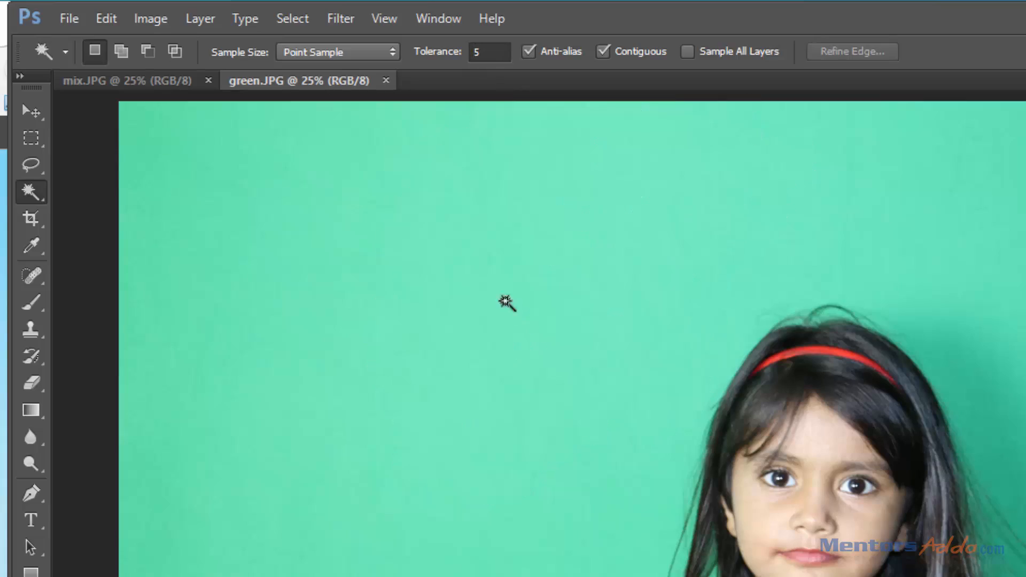
# Set the Magic Wand tolerance to 20, test a selection on the green backdrop and deselect it
pyautogui.click(489, 52)
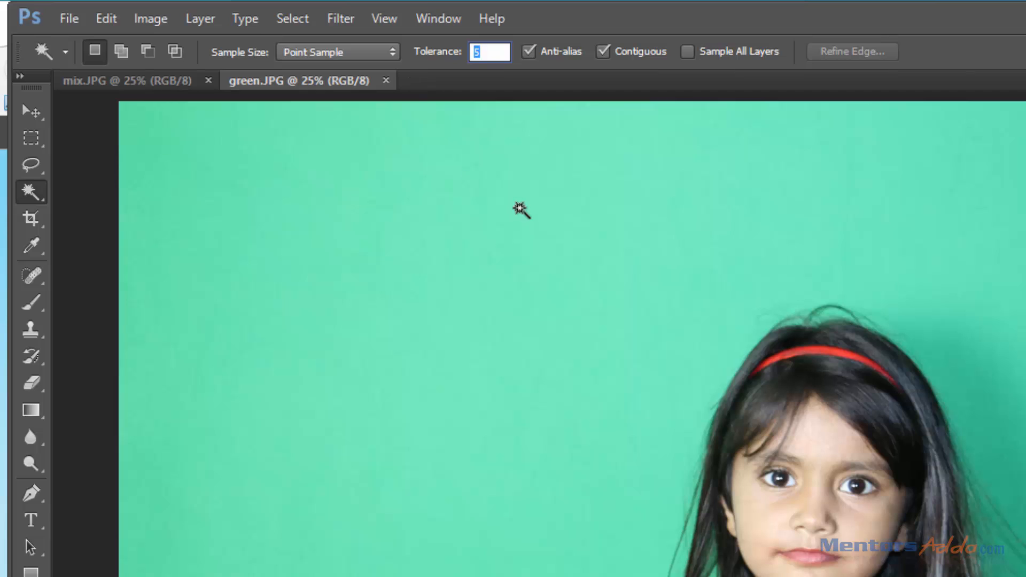
pyautogui.press('Return')
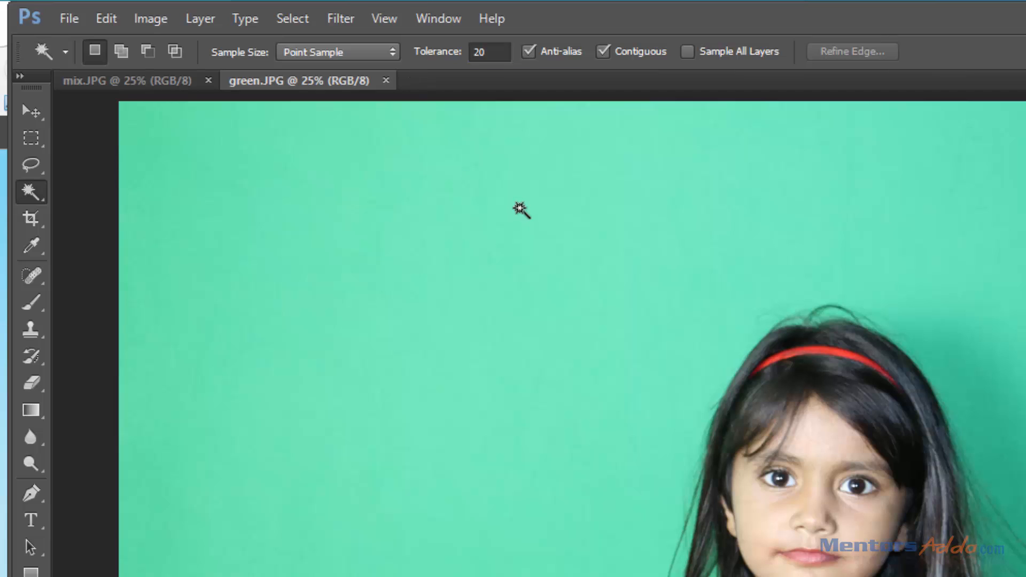
pyautogui.click(526, 274)
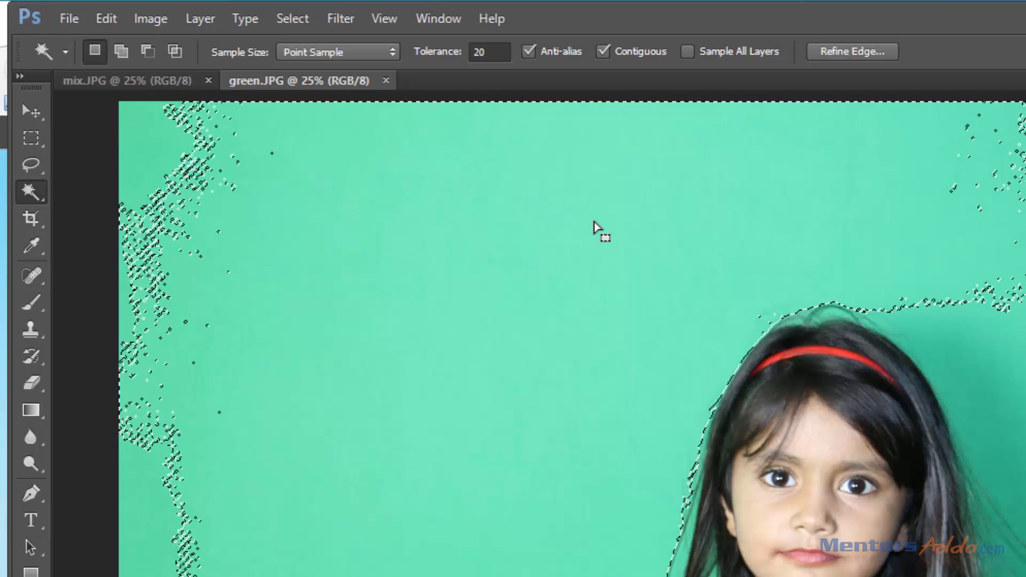
pyautogui.hotkey('ctrl', 'd')
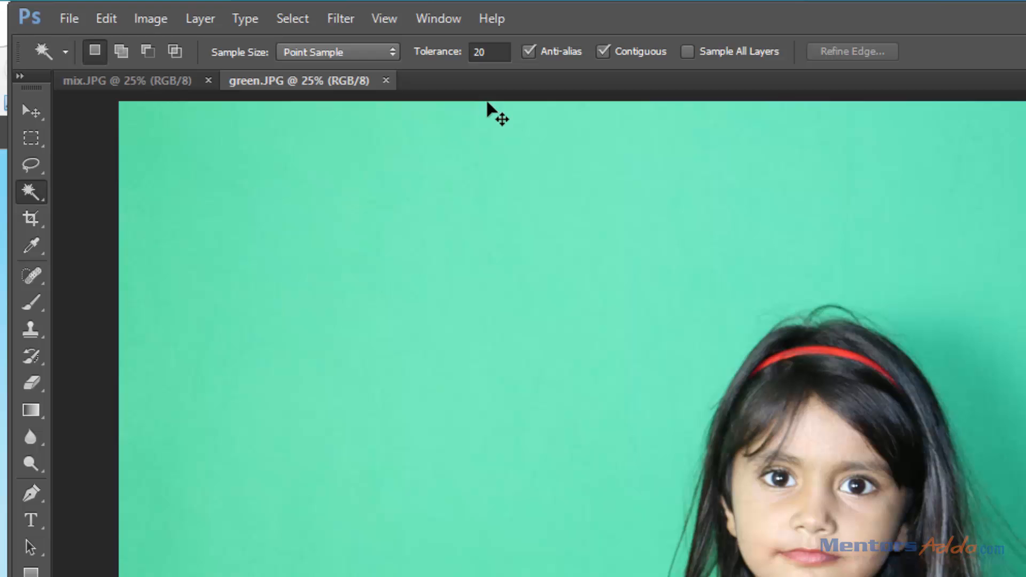
# Raise the Magic Wand tolerance to 50, sample the green backdrop beside the girl and clear the selection
pyautogui.click(489, 52)
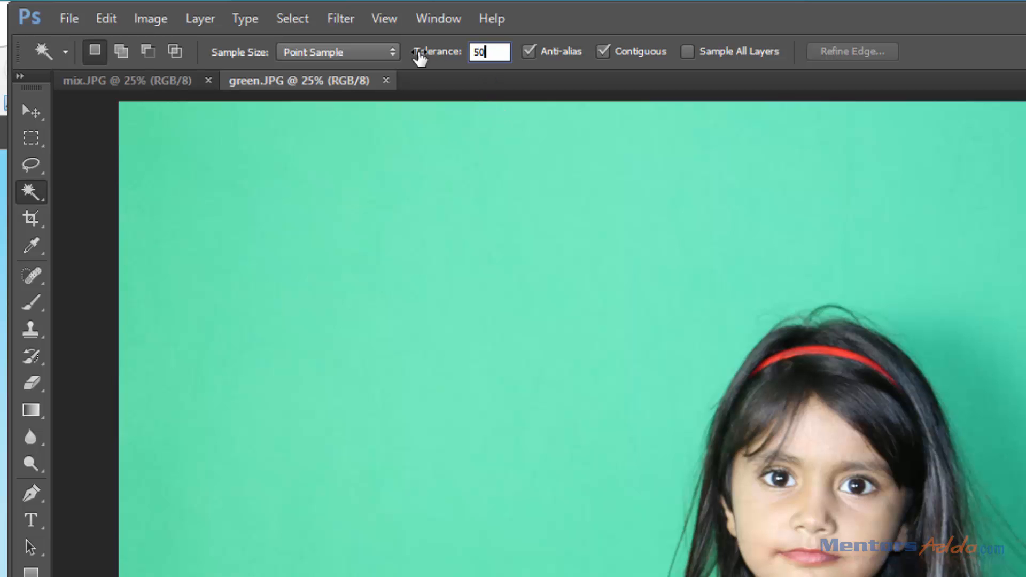
pyautogui.press('Return')
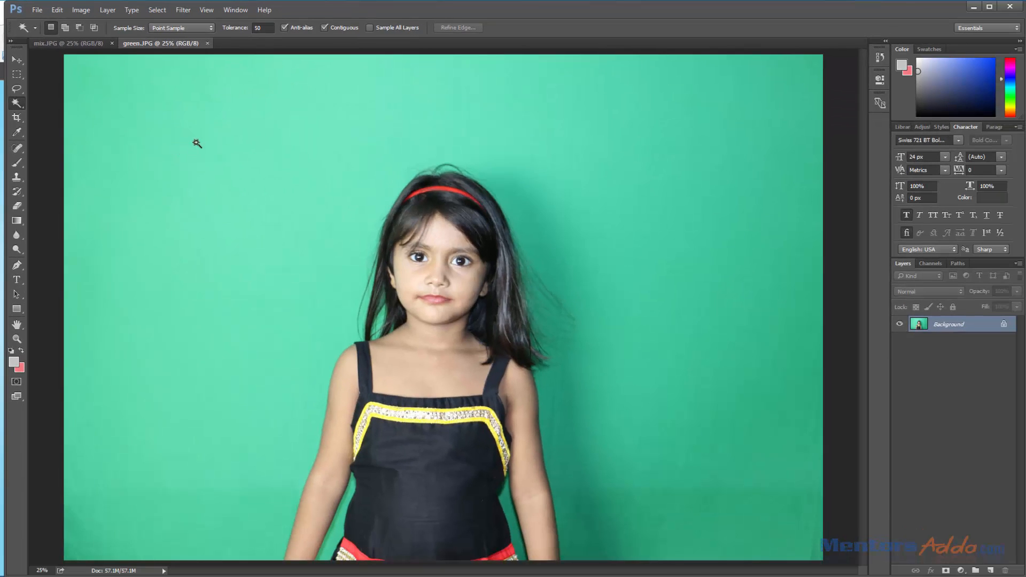
pyautogui.click(197, 144)
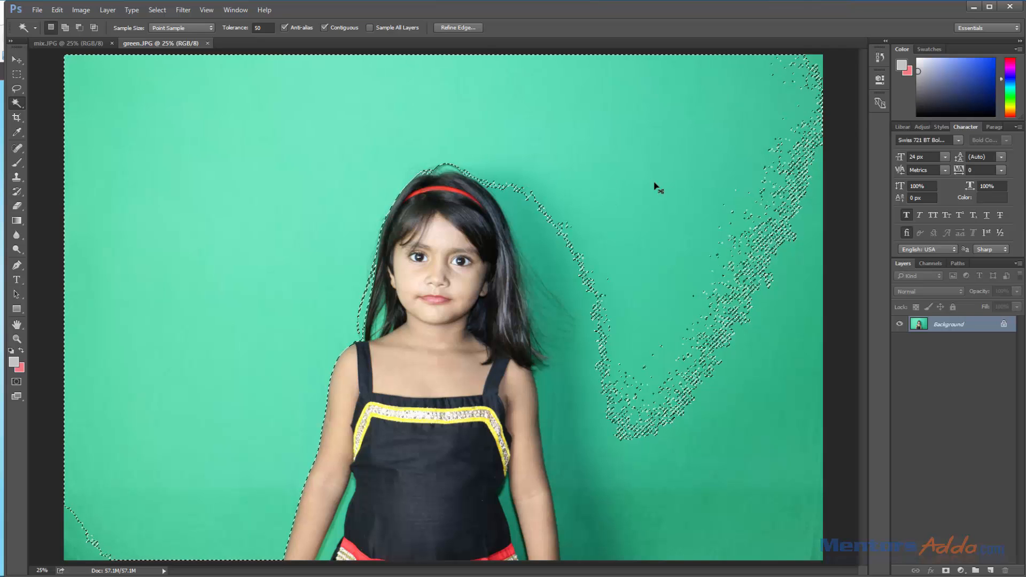
pyautogui.hotkey('ctrl', 'd')
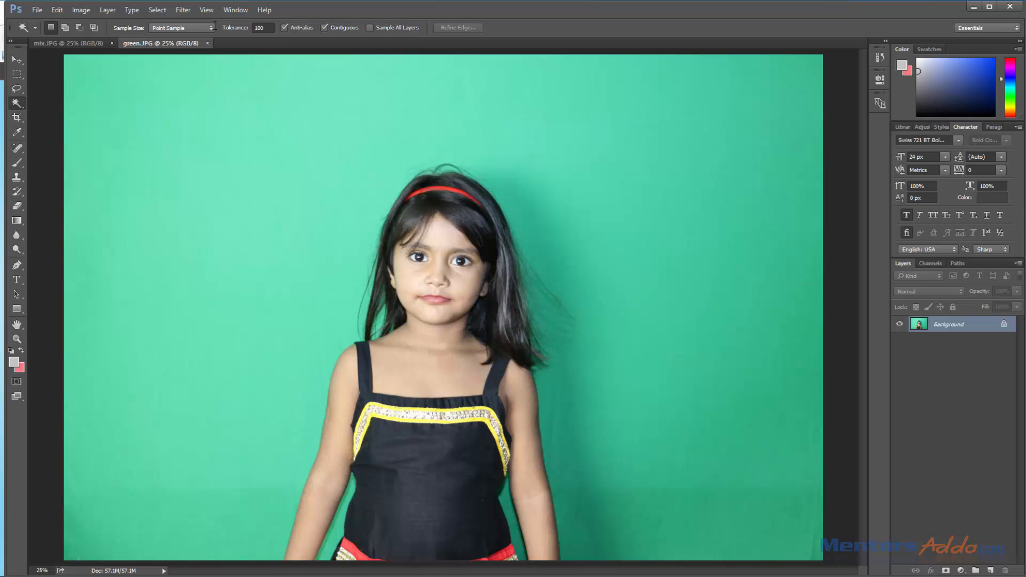
# Select the green backdrop with the Magic Wand at tolerance 100 and inspect the selection edge around the girl's hair
pyautogui.click(271, 130)
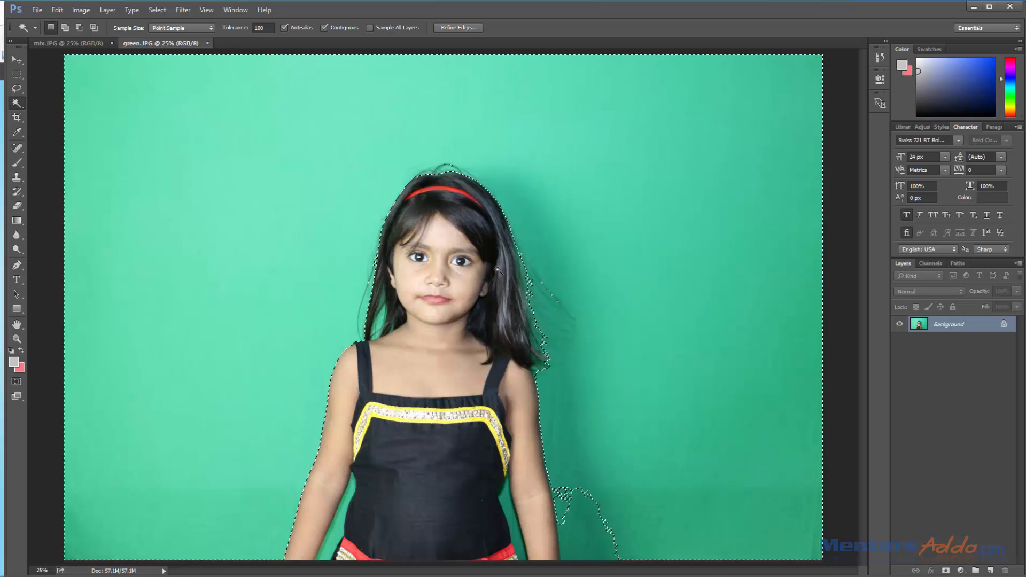
pyautogui.press('z')
pyautogui.moveTo(446, 167); pyautogui.dragTo(517, 243)
pyautogui.press('w')
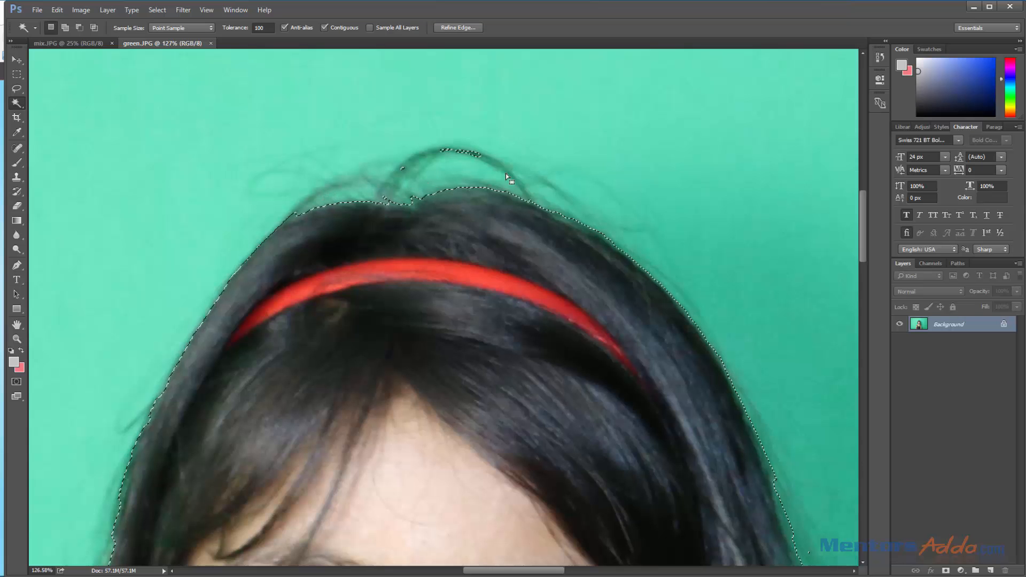
pyautogui.hotkey('ctrl', '0')
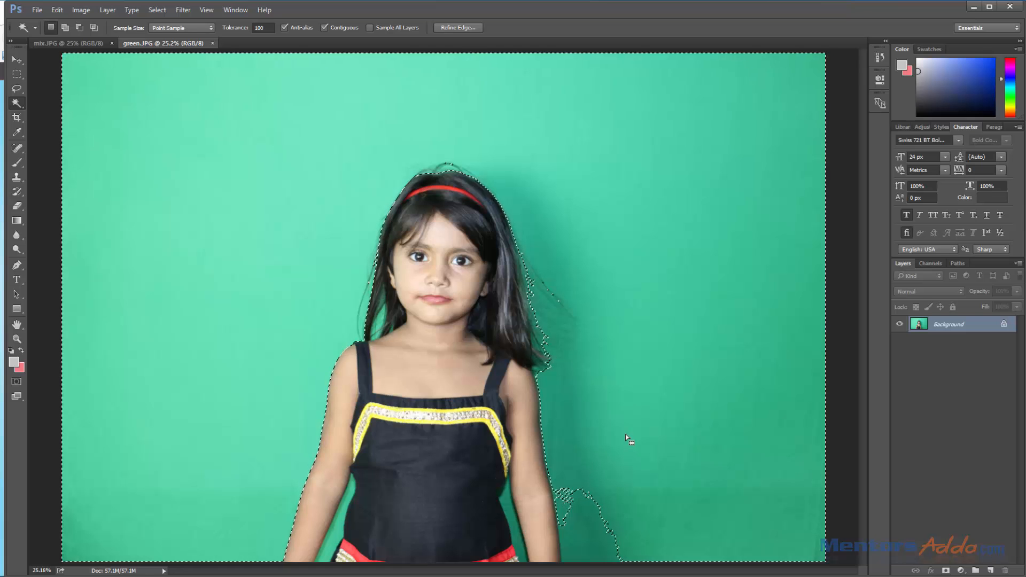
# Unlock the Background layer and delete the selected green backdrop to transparency
pyautogui.hotkey('shift', 'F5')
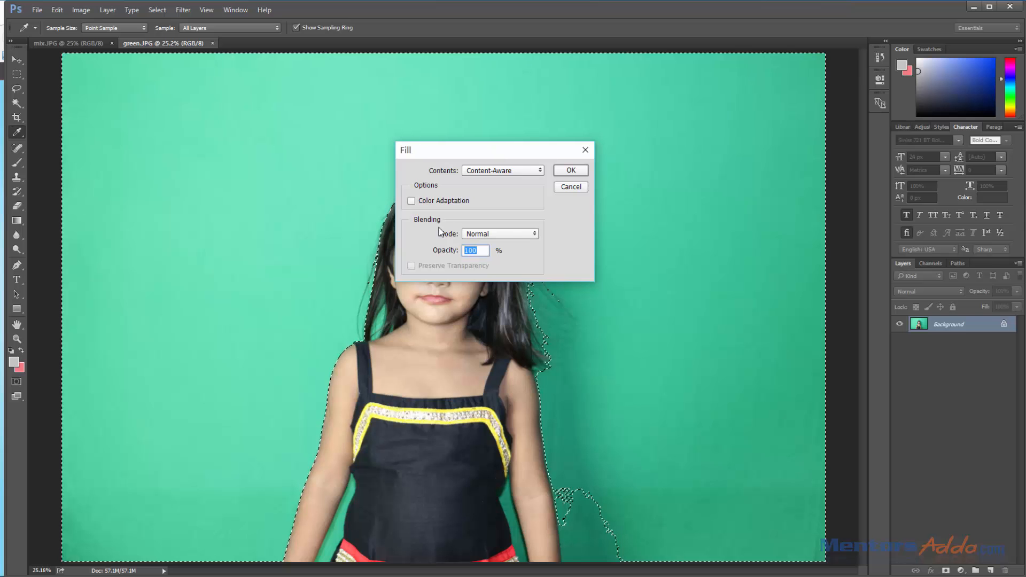
pyautogui.click(570, 186)
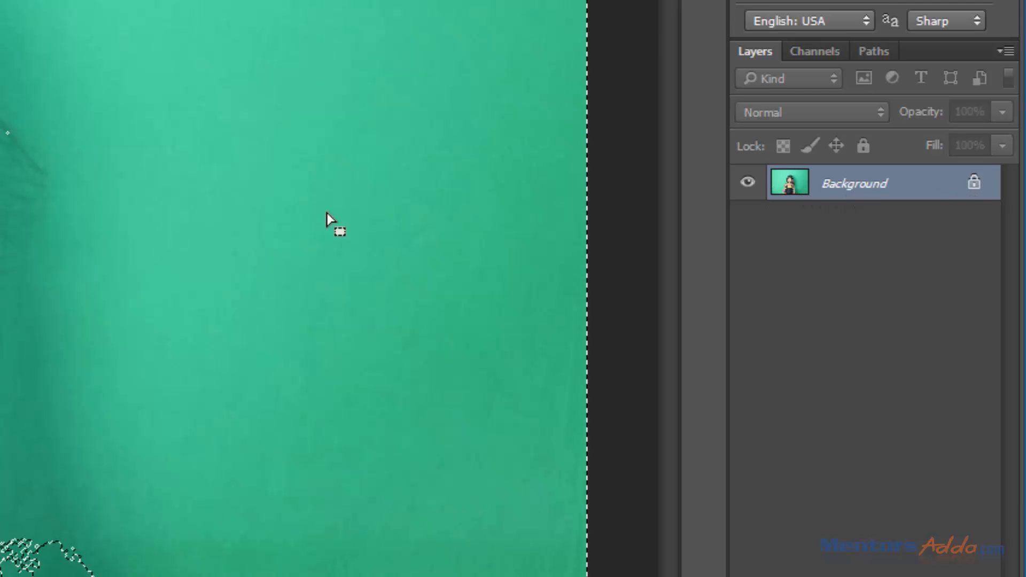
pyautogui.click(975, 184)
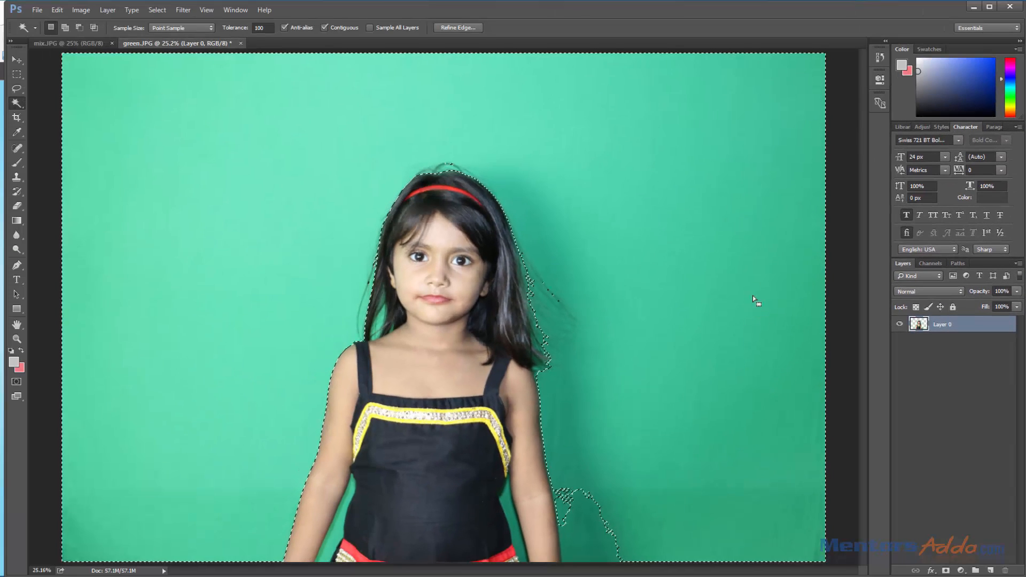
pyautogui.press('Delete')
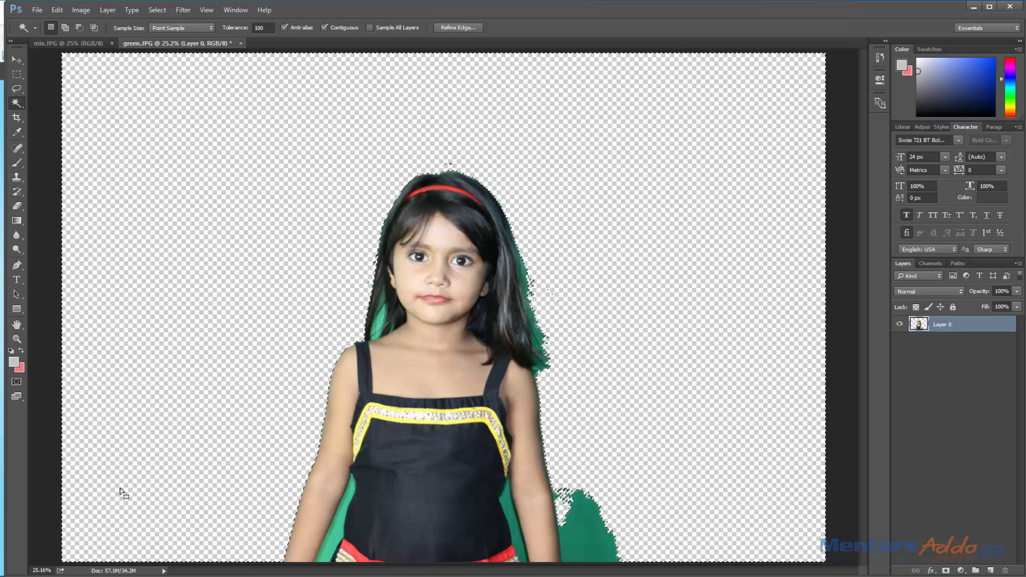
# Test the Magic Wand on the girl's hair at tolerance 100 and clear the selection
pyautogui.click(434, 210)
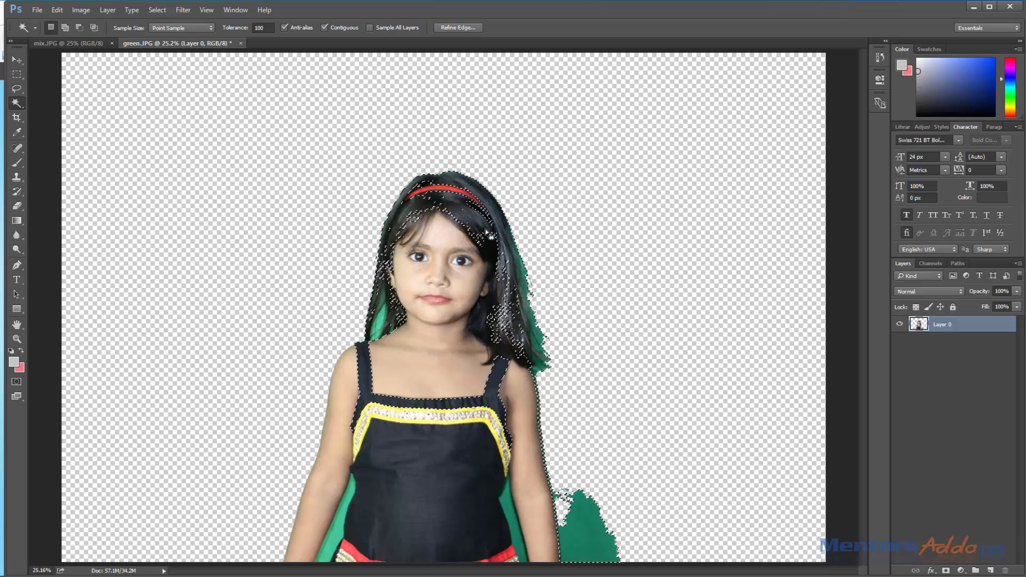
pyautogui.hotkey('ctrl', 'd')
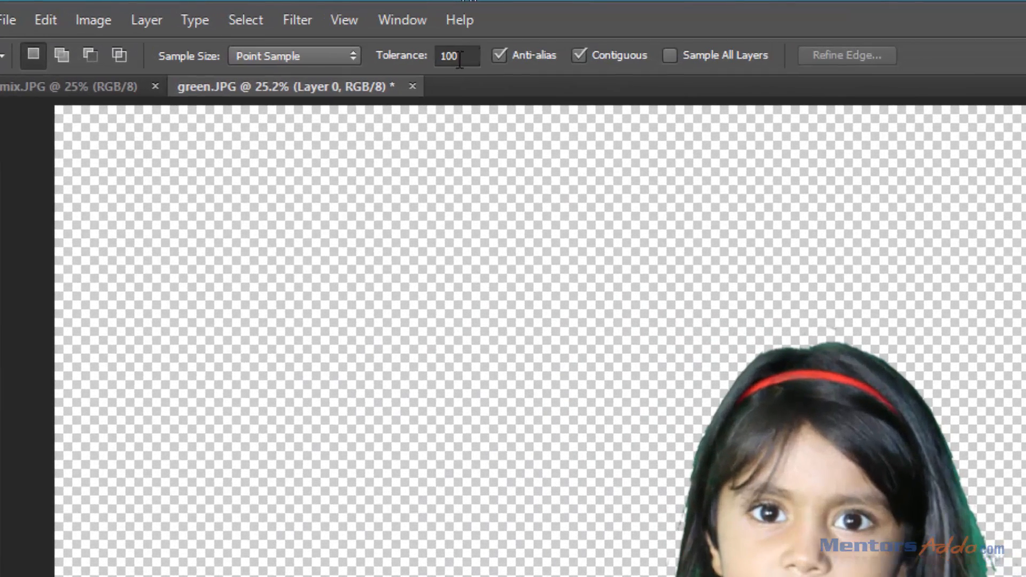
# Set the Magic Wand tolerance to 50, then select and delete the leftover green along the girl's hair and outer arm
pyautogui.moveTo(324, 37); pyautogui.dragTo(280, 46)
pyautogui.write('50')
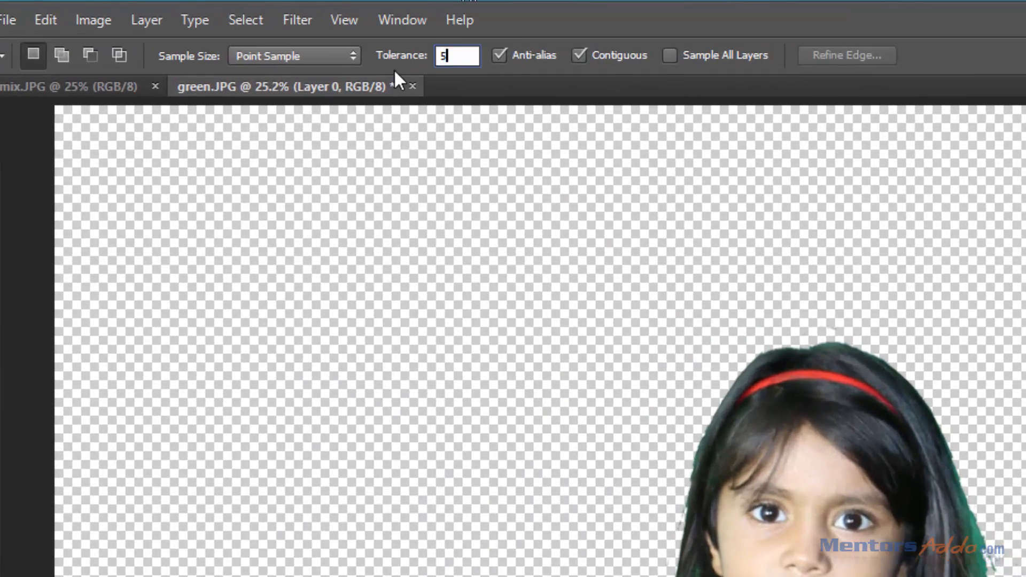
pyautogui.press('Return')
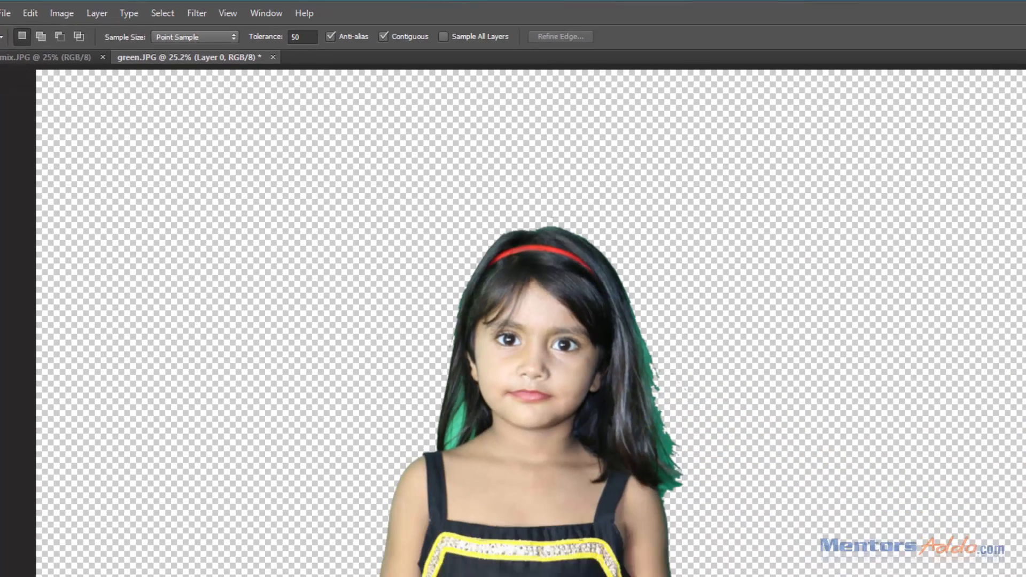
pyautogui.click(566, 559)
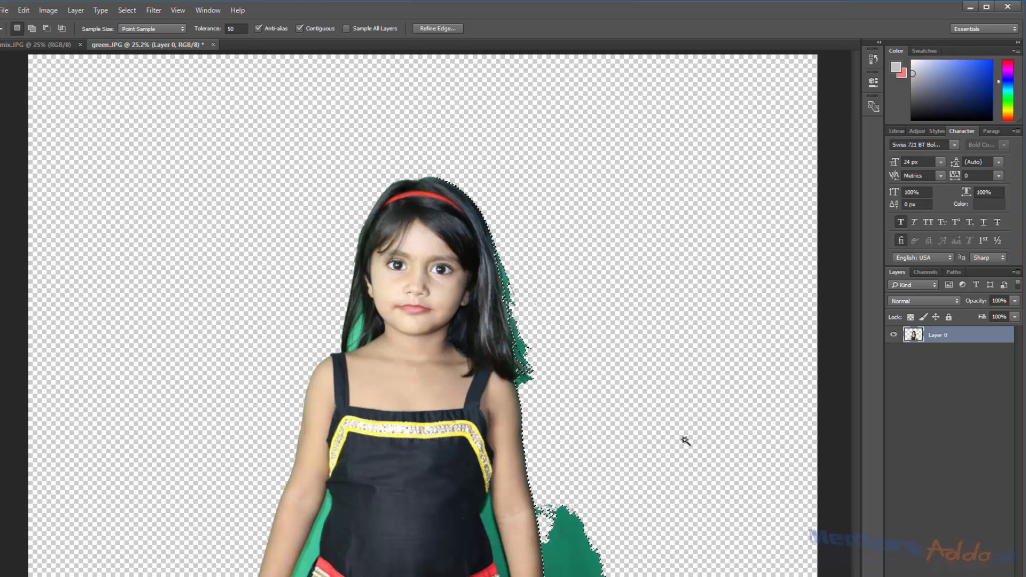
pyautogui.press('Delete')
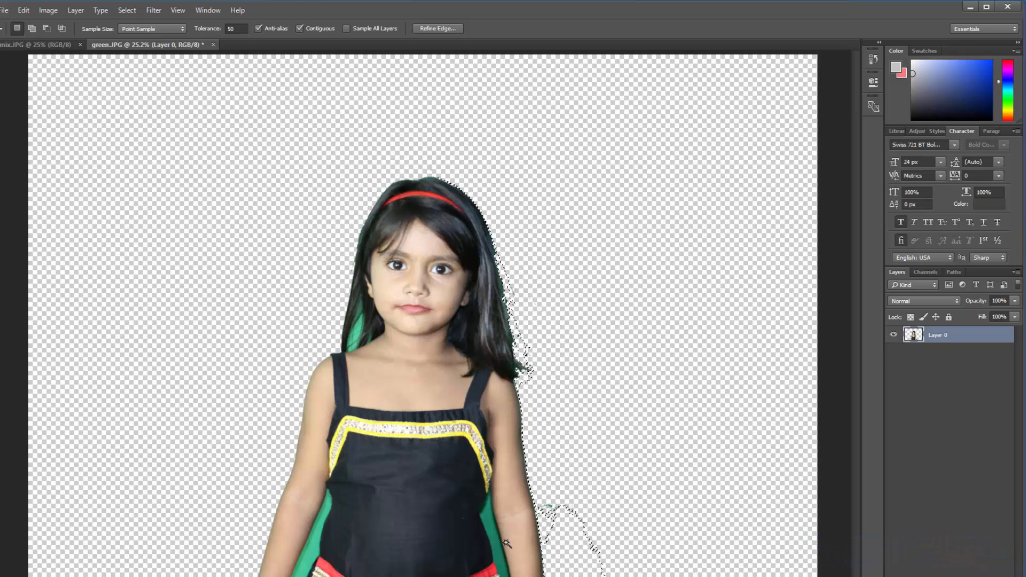
# Select and delete the green gaps between the girl's arms and body and the green patch within her hair by the neck
pyautogui.click(489, 526)
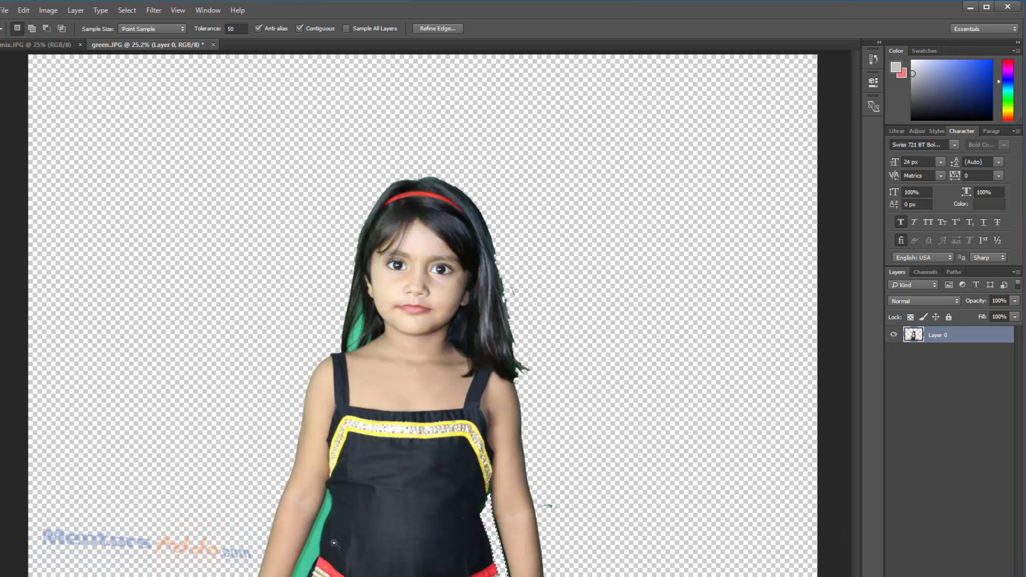
pyautogui.click(316, 552)
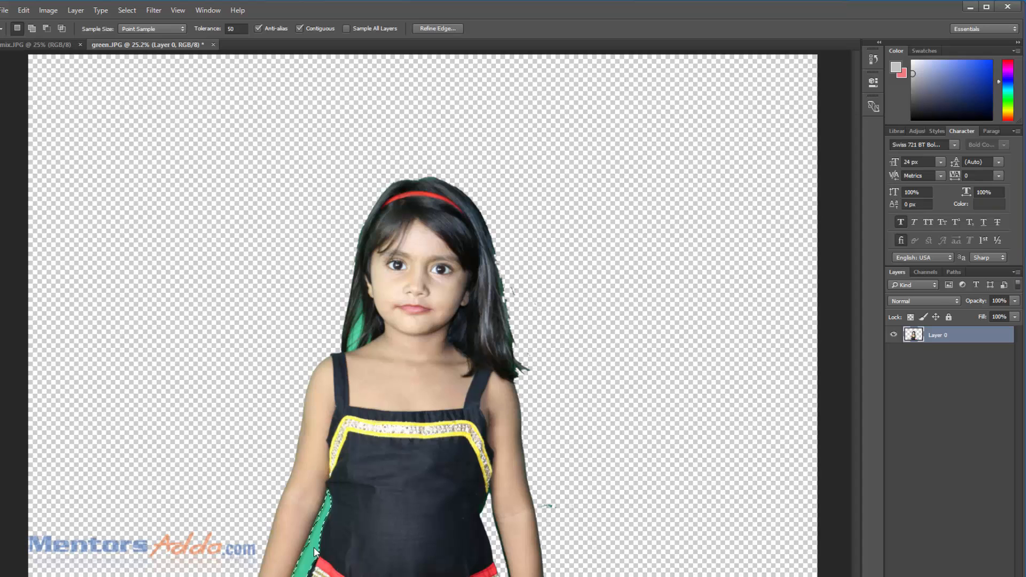
pyautogui.press('Delete')
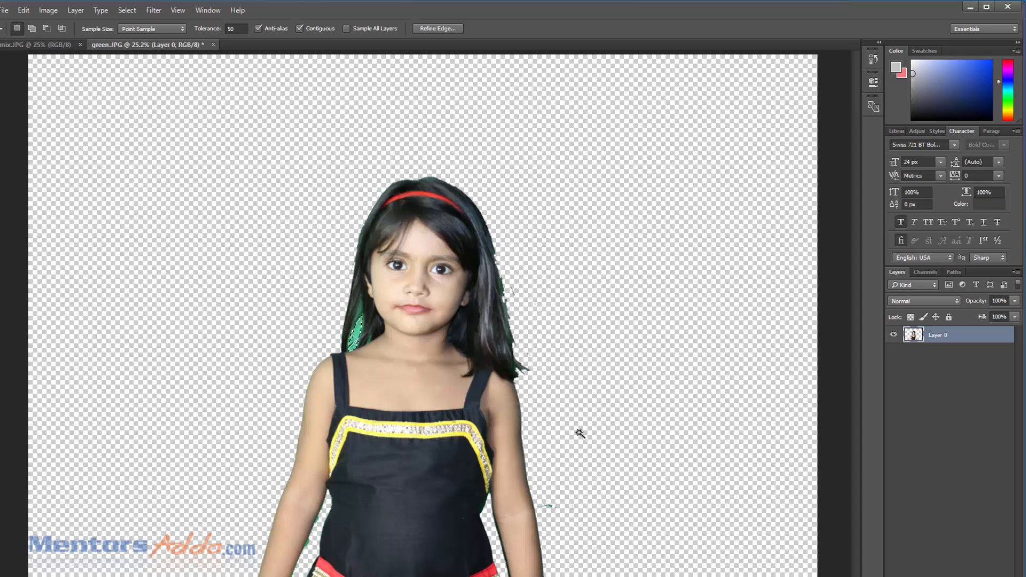
pyautogui.press('Delete')
# Remove a stray leftover speck from the transparent area beside the girl's arm and clear all selections
pyautogui.click(513, 293)
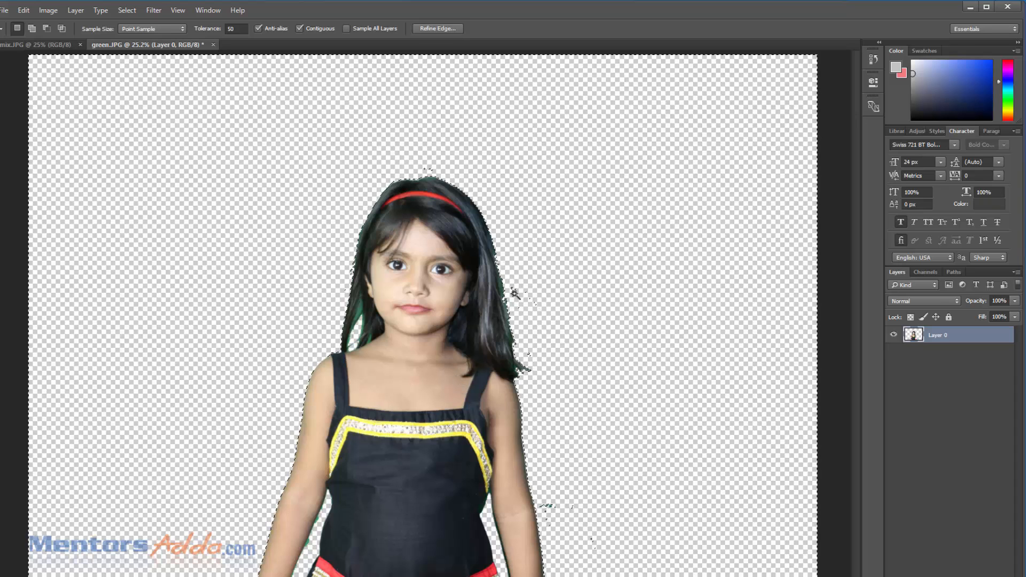
pyautogui.hotkey('ctrl', 'd')
pyautogui.click(583, 540)
pyautogui.press('Delete')
pyautogui.hotkey('ctrl', 'd')
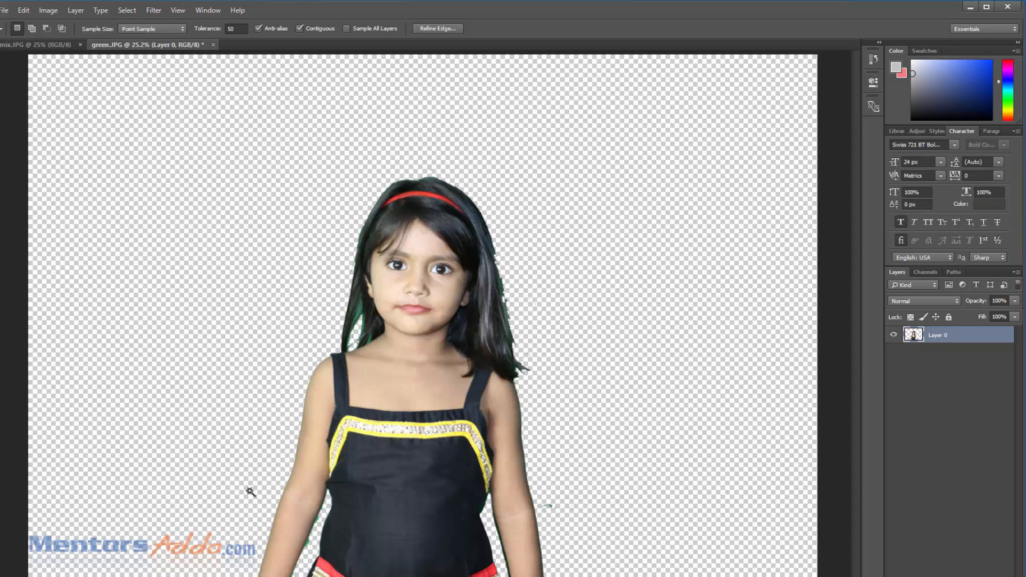
pyautogui.click(403, 489)
pyautogui.hotkey('ctrl', 'd')
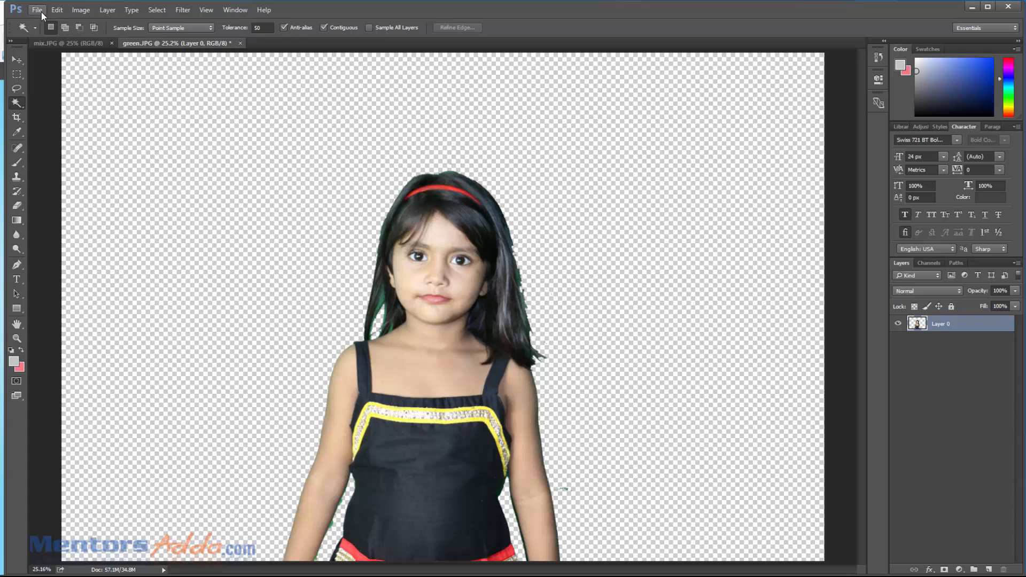
pyautogui.click(38, 11)
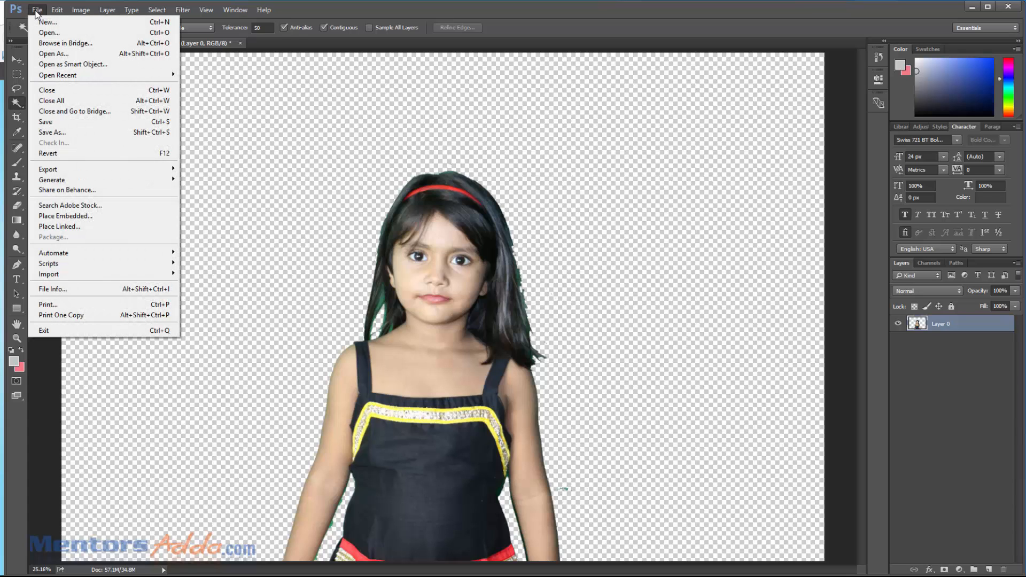
pyautogui.click(266, 285)
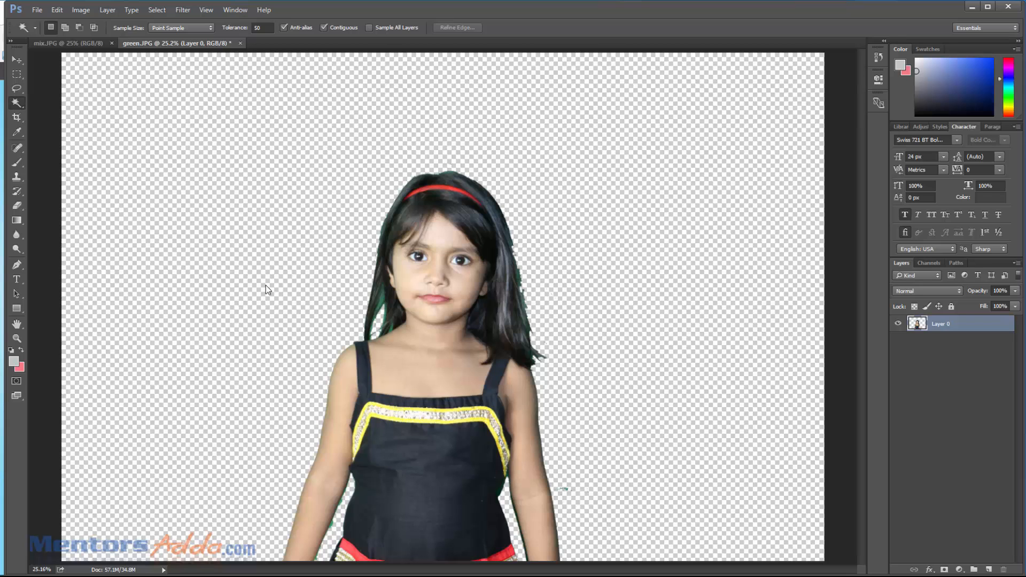
pyautogui.hotkey('ctrl', 'shift', 'alt', 's')
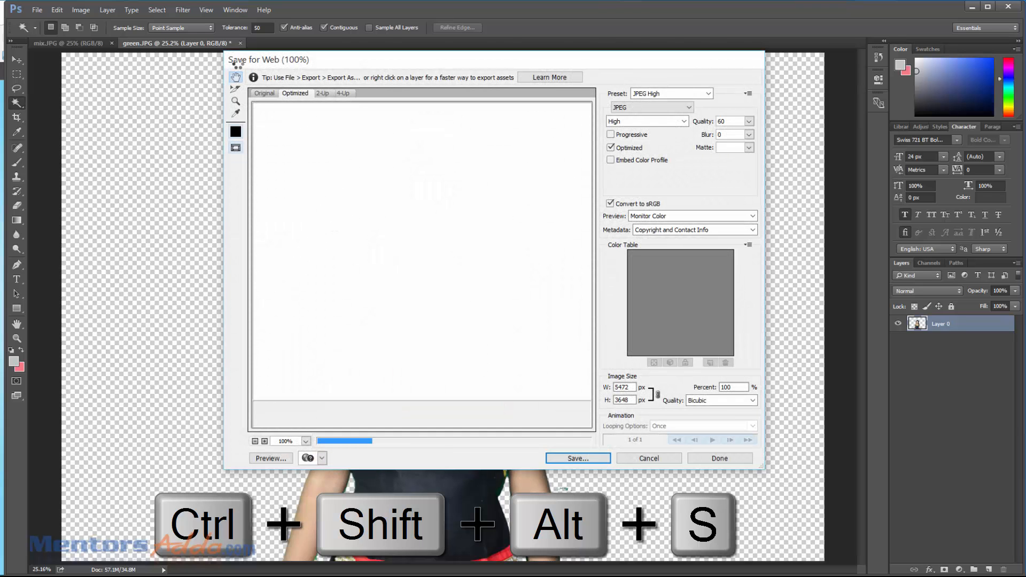
pyautogui.moveTo(407, 59); pyautogui.dragTo(305, 78)
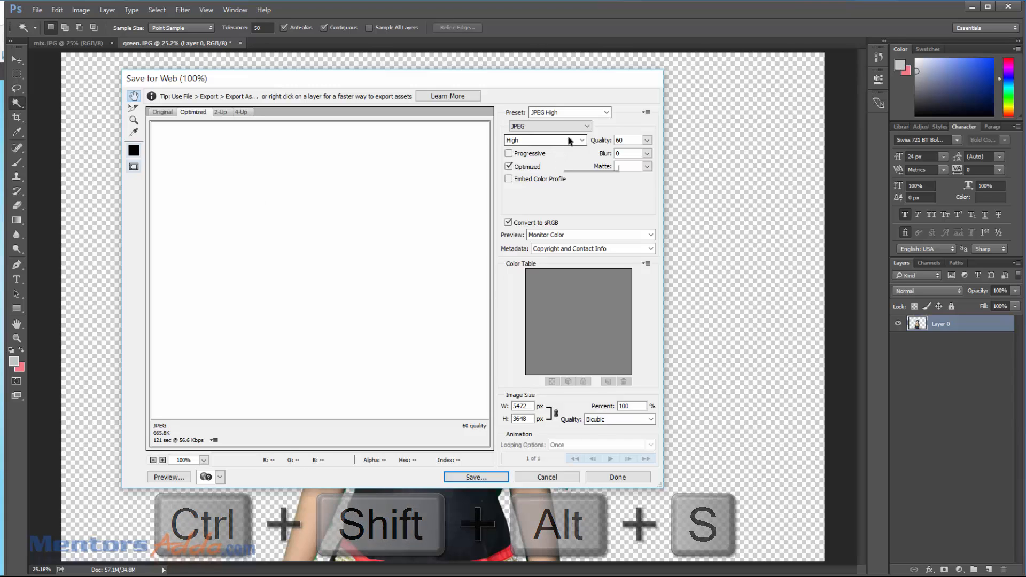
pyautogui.click(538, 476)
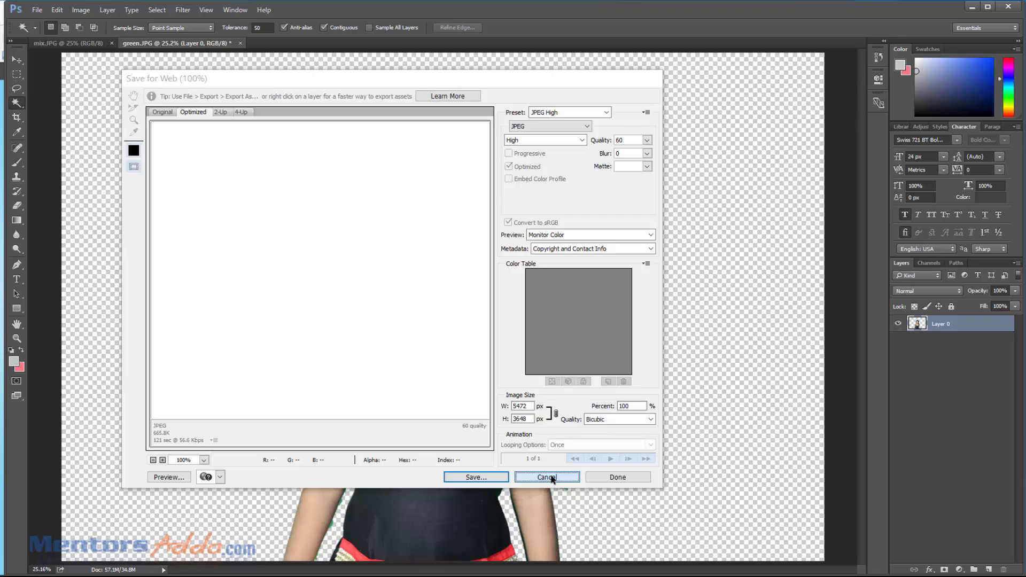
pyautogui.click(552, 483)
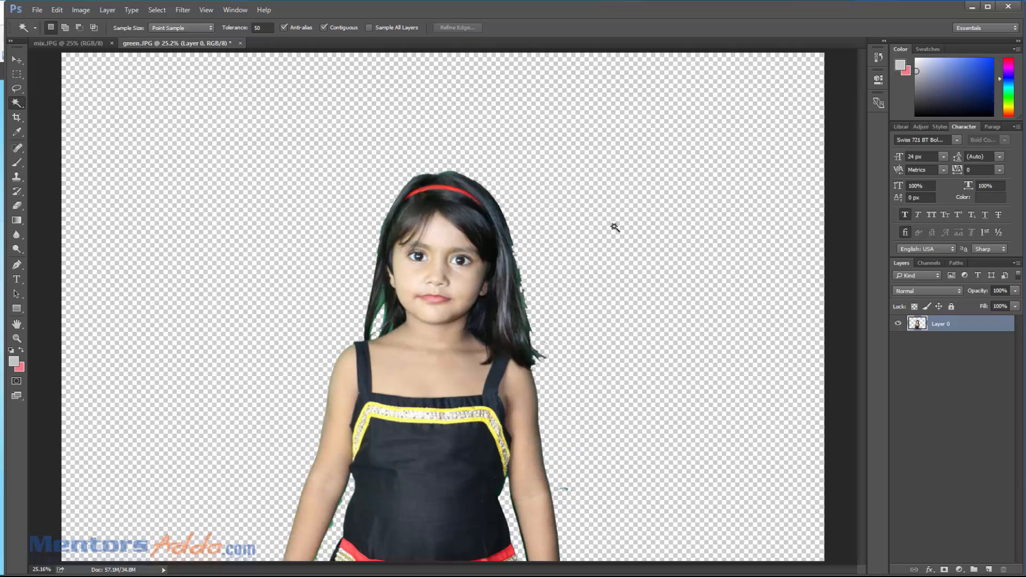
# Try resizing the image to a width of 1020 pixels without constrained proportions, and undo the resize
pyautogui.hotkey('ctrl', 'alt', 'i')
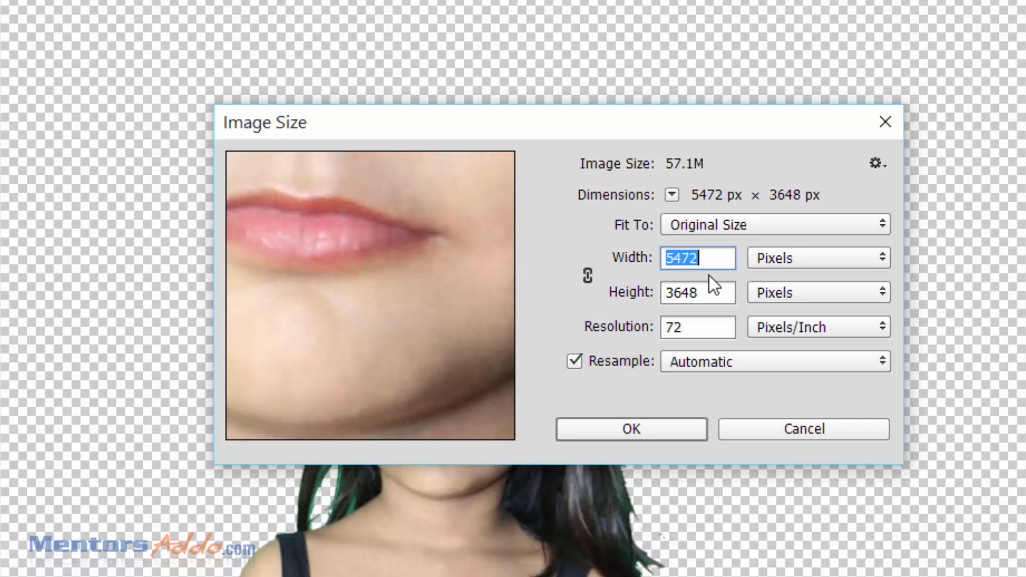
pyautogui.write('1020')
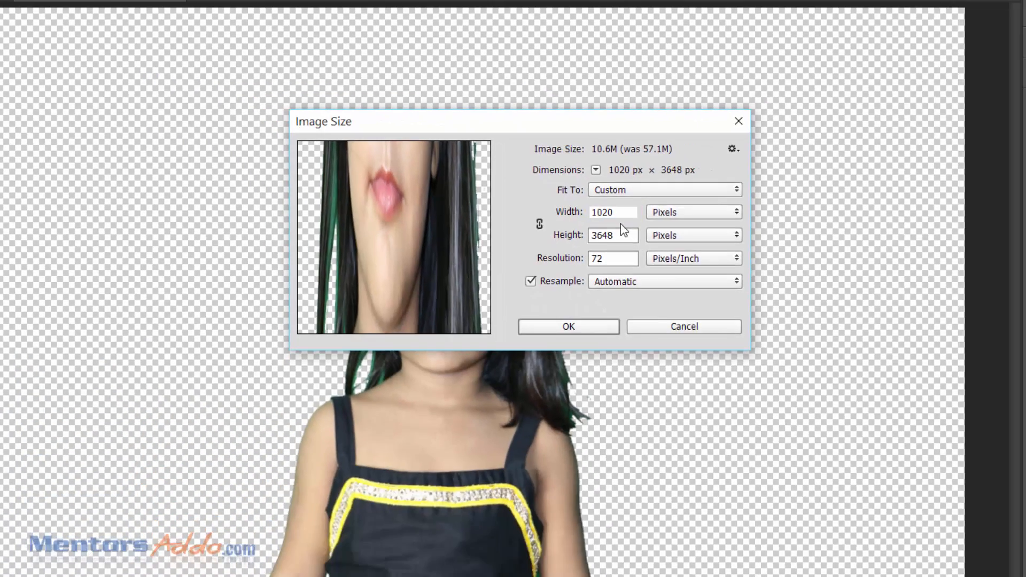
pyautogui.press('Return')
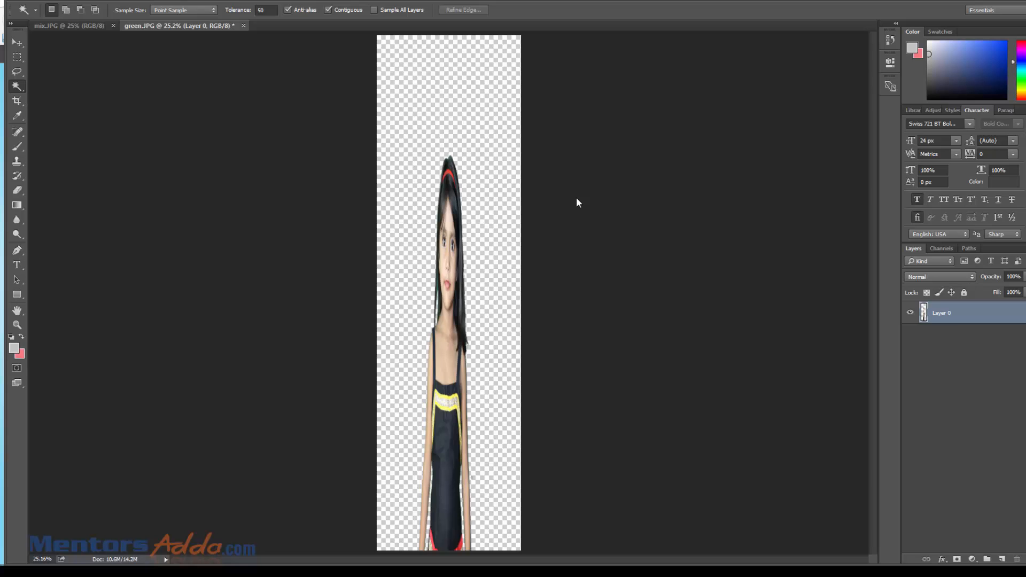
pyautogui.hotkey('ctrl', 'z')
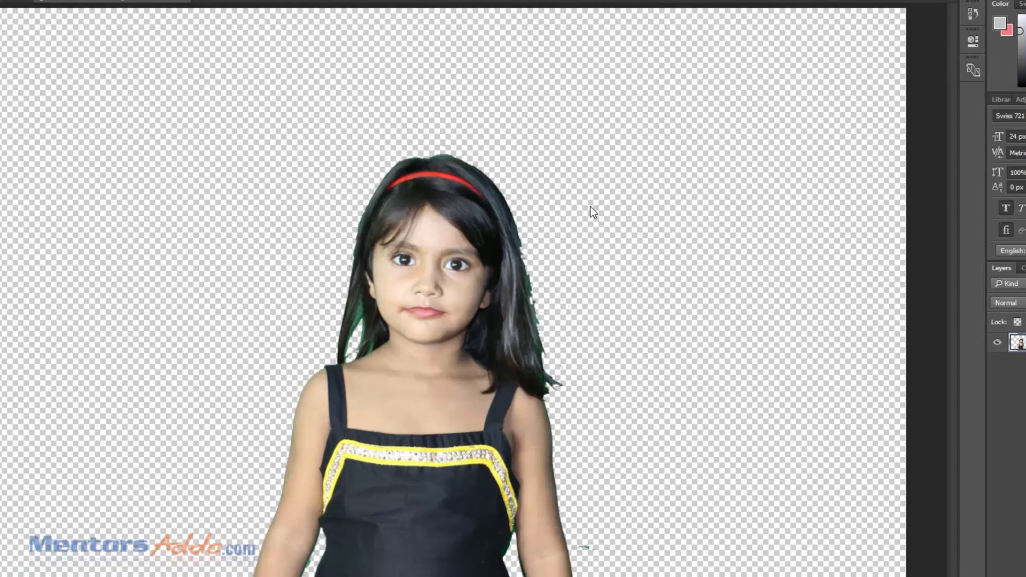
# Resize the image to a width of 1020 pixels with the width and height proportions linked
pyautogui.hotkey('ctrl', 'alt', 'i')
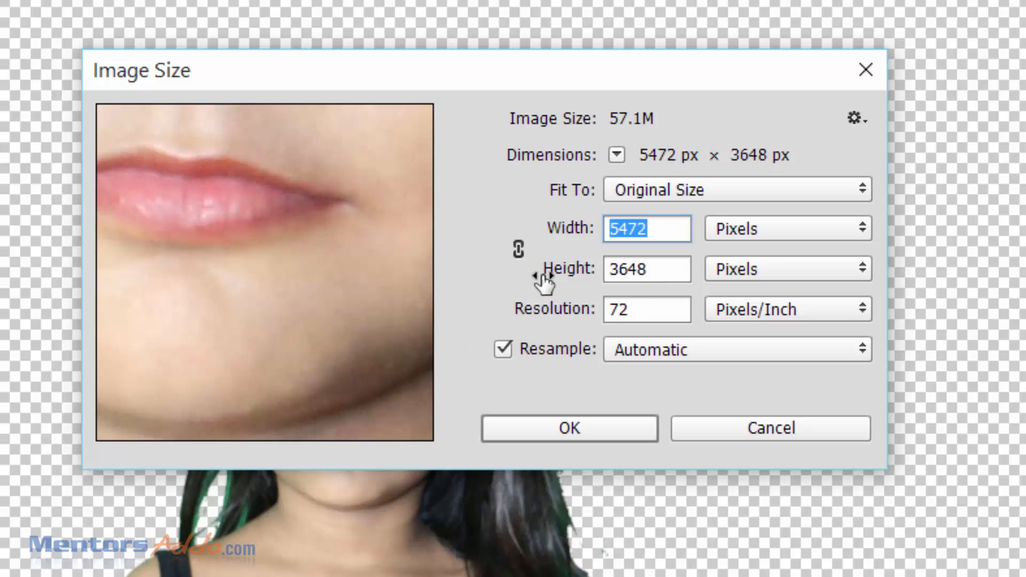
pyautogui.click(520, 250)
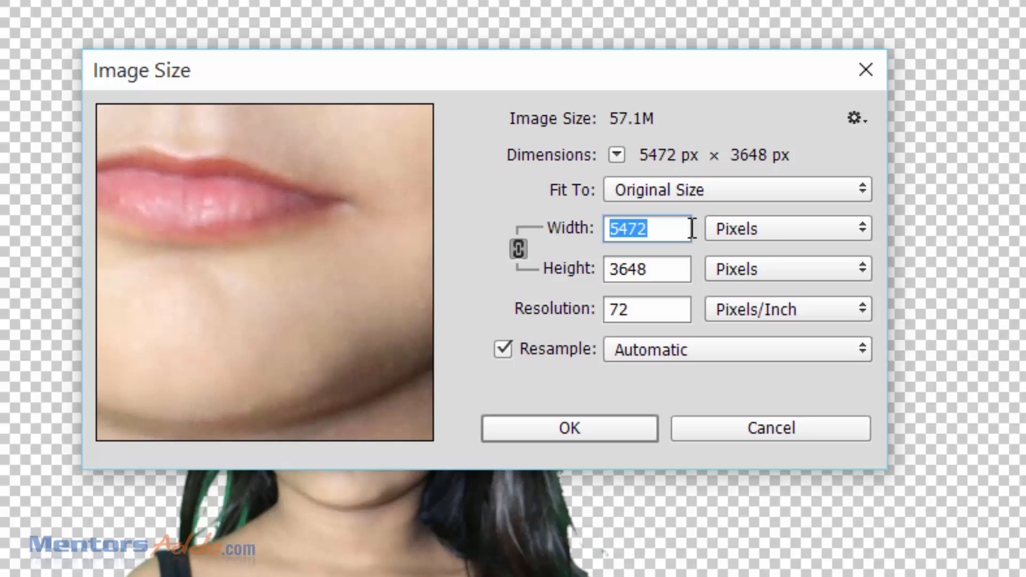
pyautogui.write('1020')
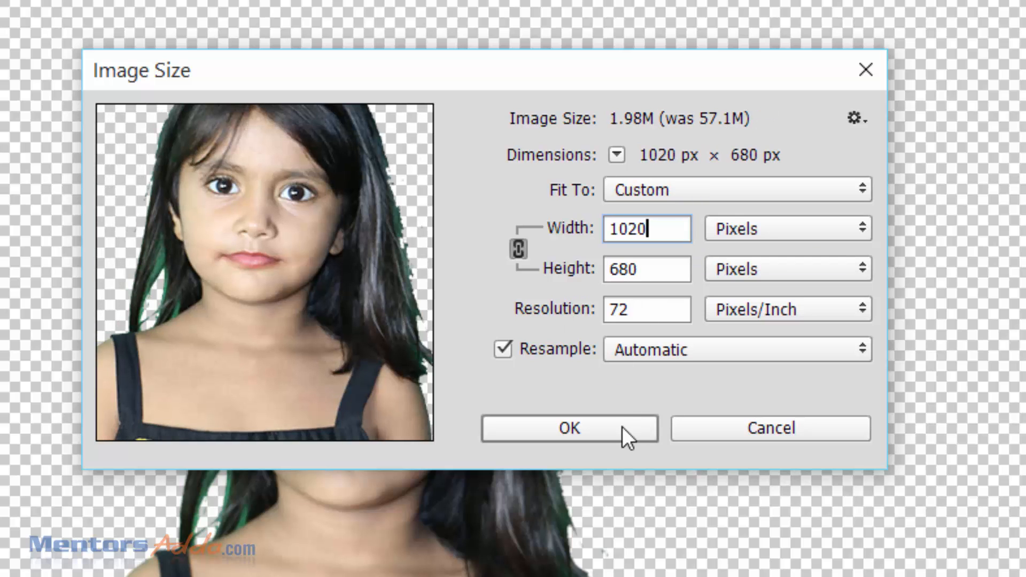
pyautogui.click(593, 431)
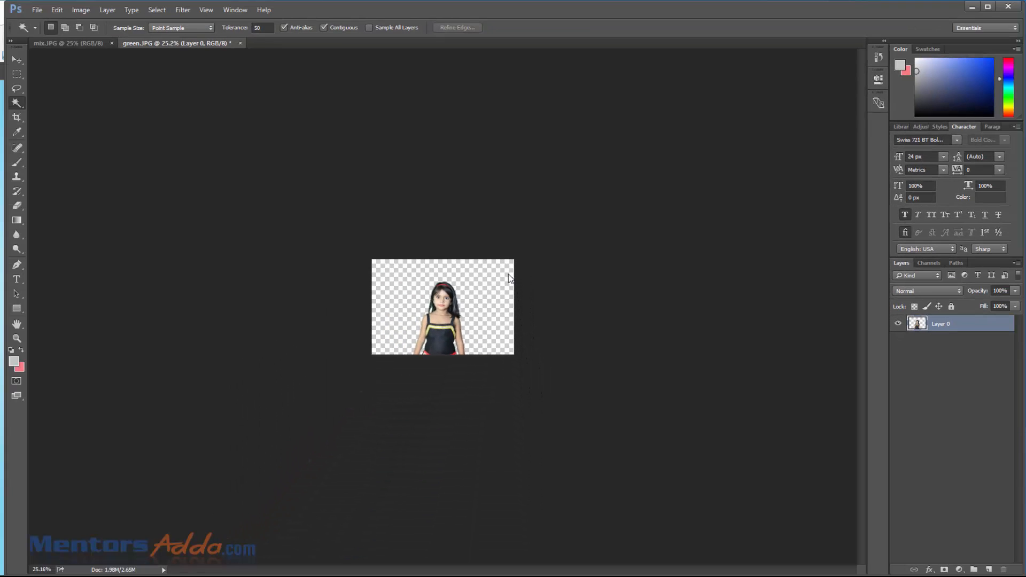
pyautogui.hotkey('ctrl', '0')
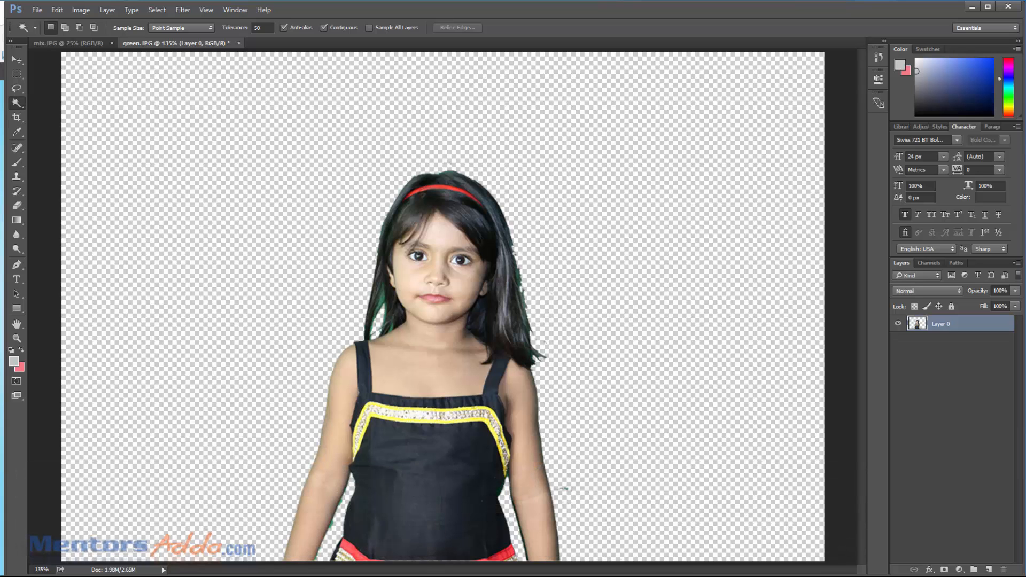
# Switch to the browser page index.html, compare its cropped cutout of the girl with the current image, and return to Photoshop
pyautogui.hotkey('alt', 'Tab')
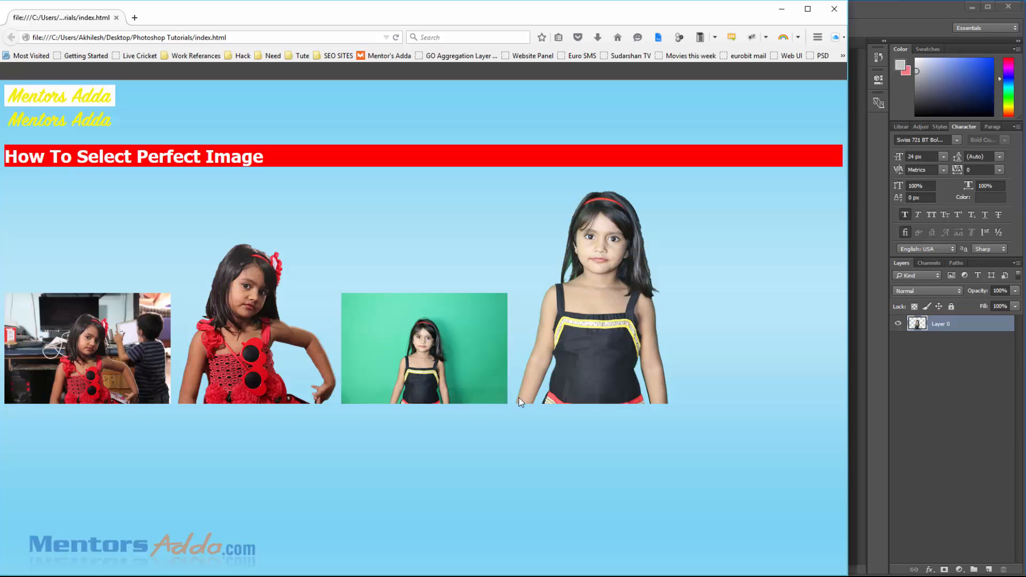
pyautogui.hotkey('alt', 'Tab')
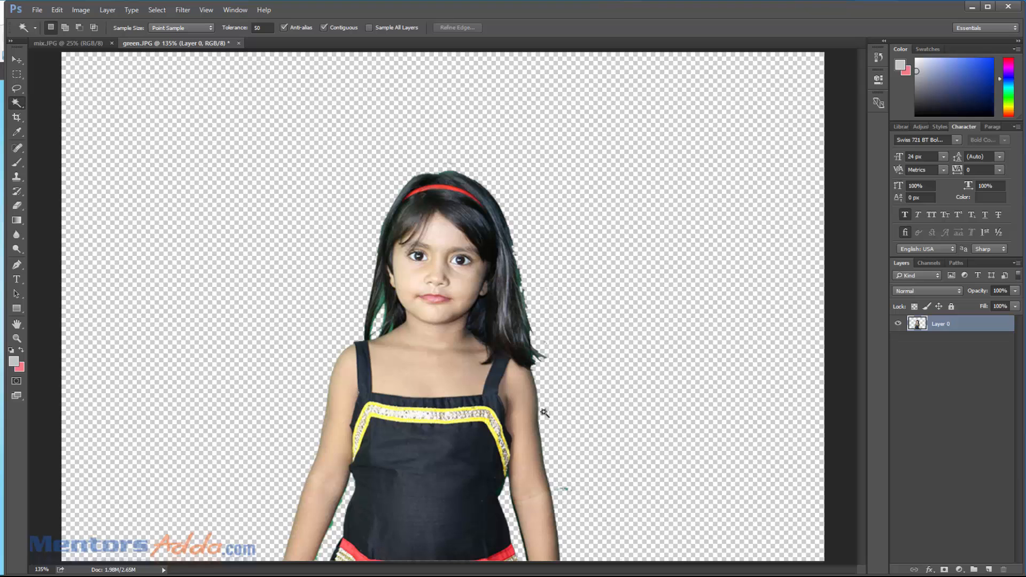
pyautogui.hotkey('alt', 'Tab')
pyautogui.hotkey('alt', 'Tab')
pyautogui.hotkey('alt', 'Tab')
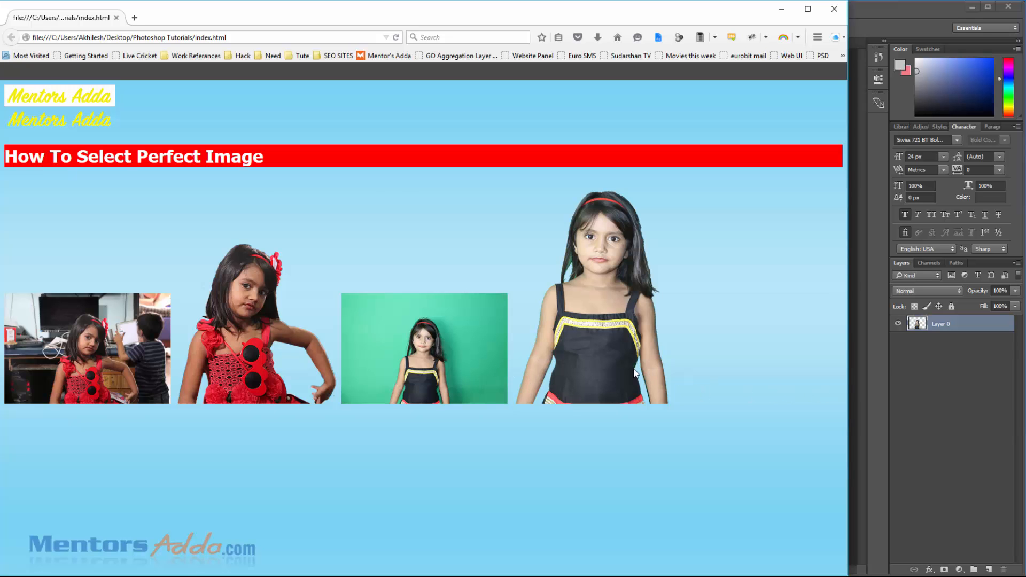
pyautogui.hotkey('alt', 'Tab')
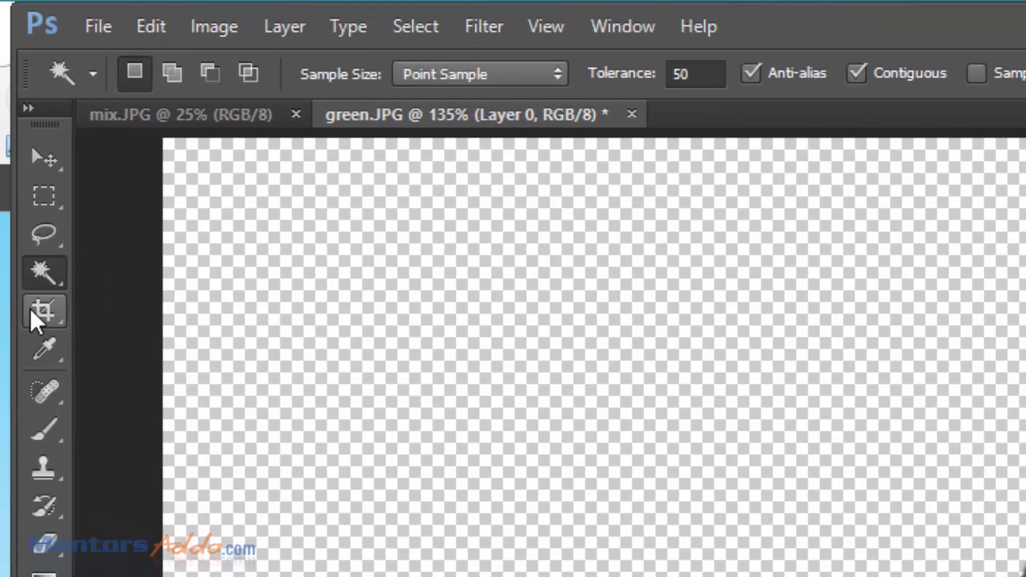
pyautogui.click(32, 314)
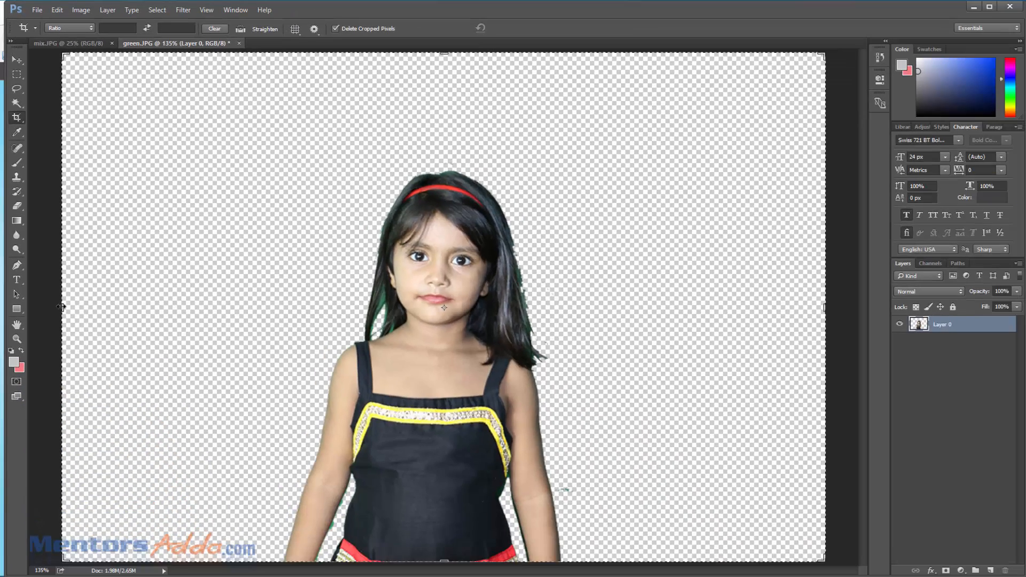
pyautogui.moveTo(61, 308)
pyautogui.mouseDown()
pyautogui.moveTo(143, 329)
pyautogui.moveTo(30, 312)
pyautogui.moveTo(62, 311)
pyautogui.mouseUp()
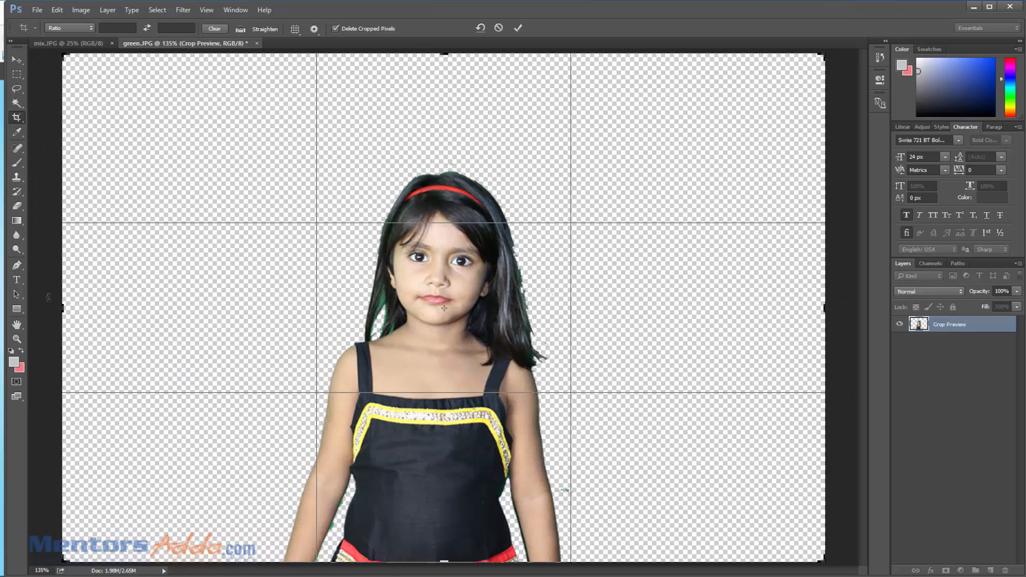
pyautogui.click(17, 59)
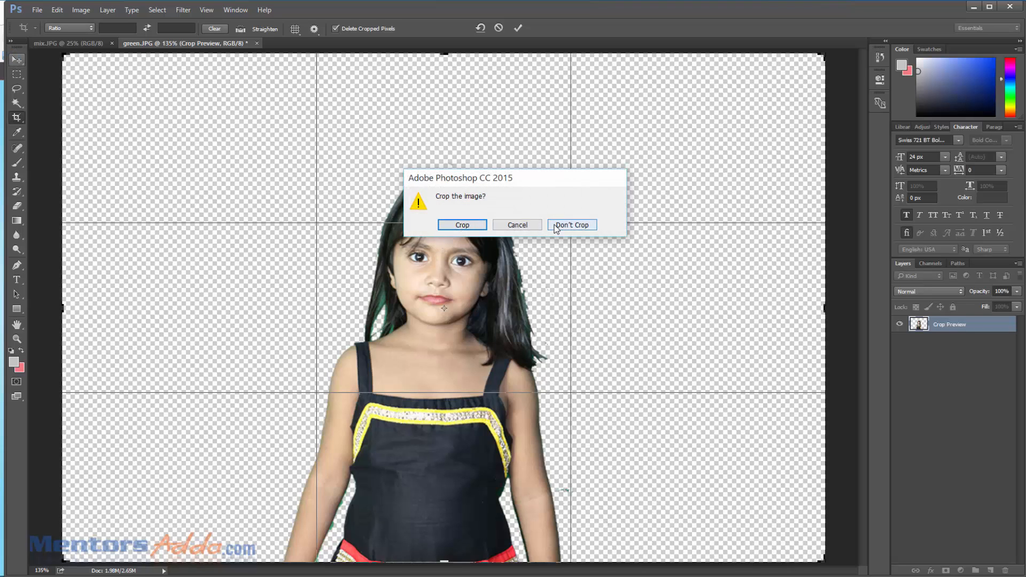
pyautogui.click(570, 225)
# Crop the image tightly around the girl to about 402 × 541 px, trimming the empty transparent area beside and above her
pyautogui.click(16, 117)
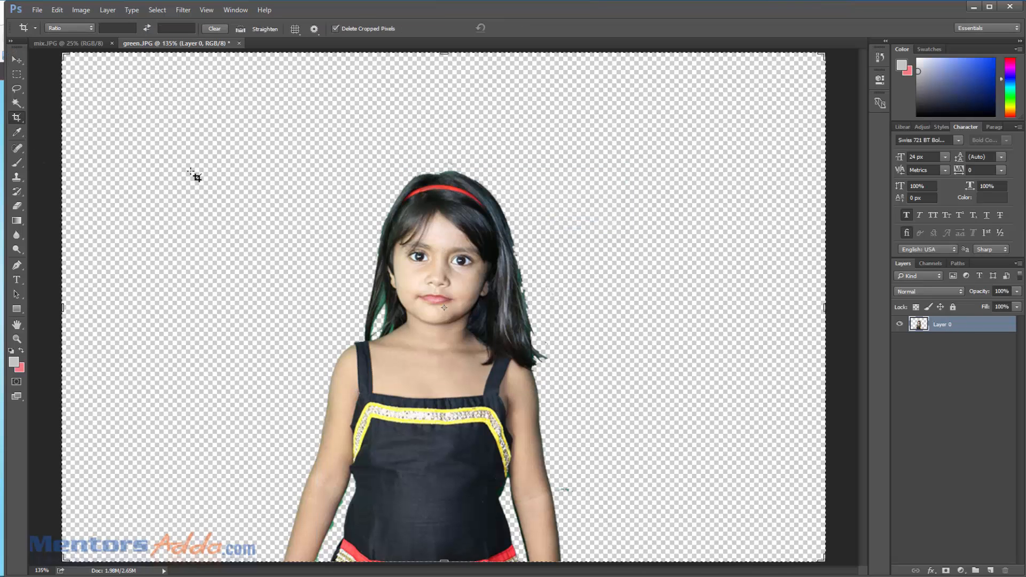
pyautogui.moveTo(284, 119); pyautogui.dragTo(588, 561)
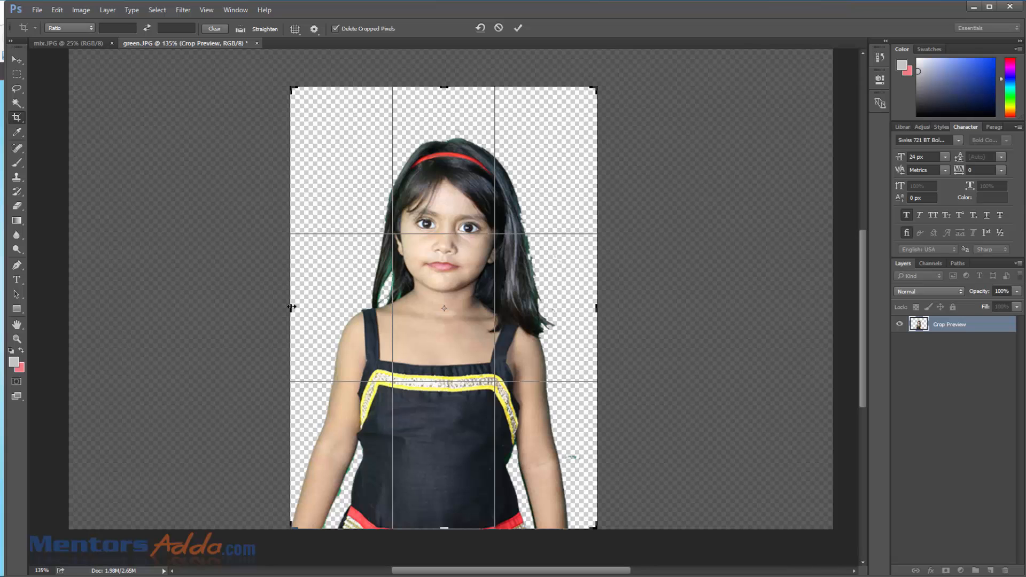
pyautogui.moveTo(291, 307); pyautogui.dragTo(288, 309)
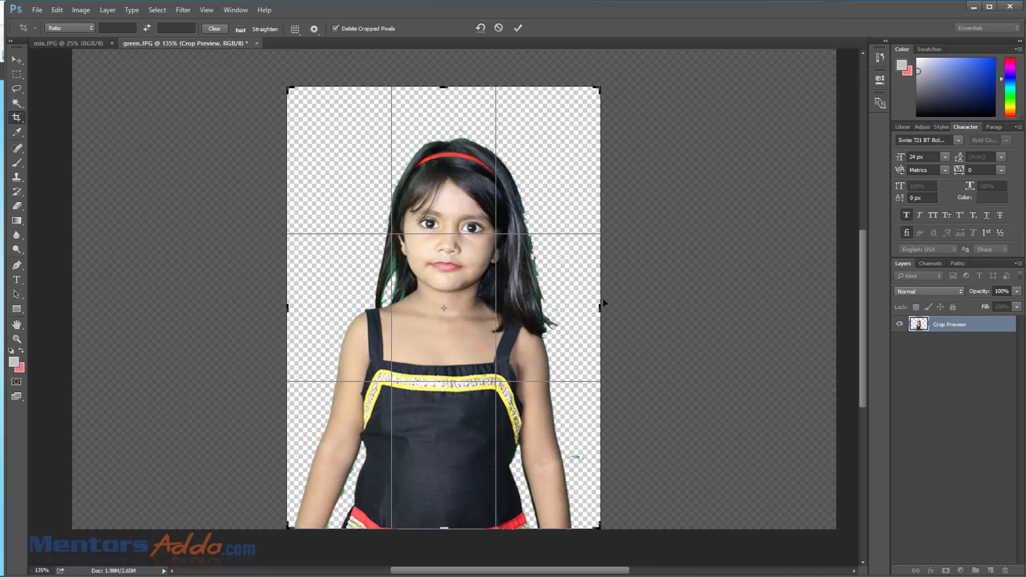
pyautogui.moveTo(597, 310); pyautogui.dragTo(584, 287)
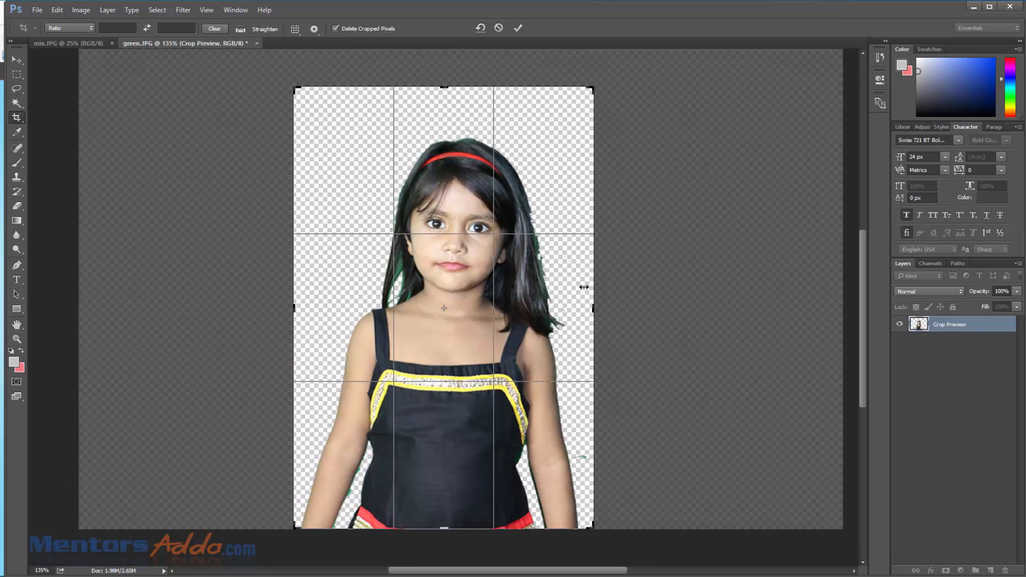
pyautogui.moveTo(449, 85); pyautogui.dragTo(449, 108)
pyautogui.press('Return')
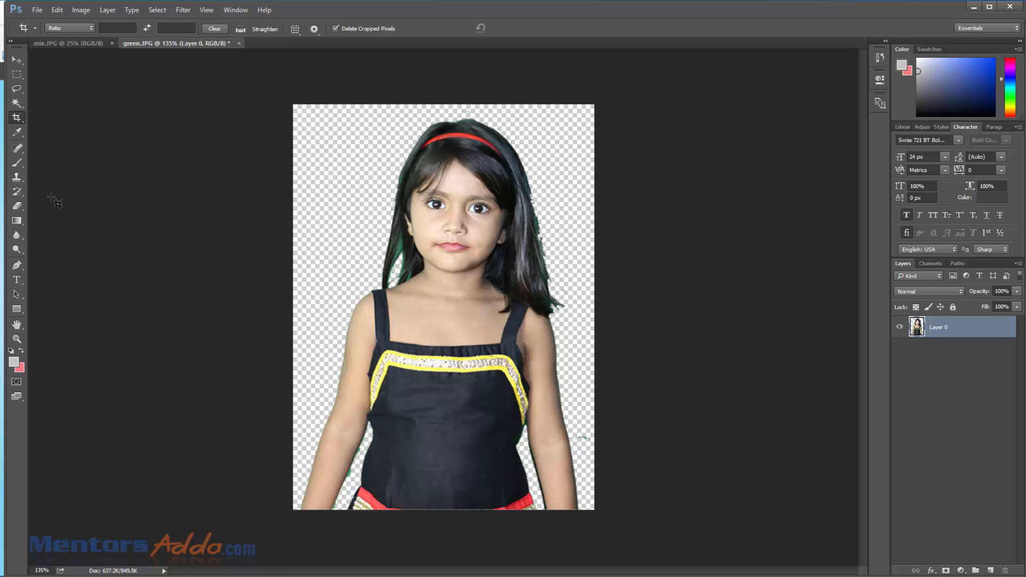
# Add the text "Live Image" at 24 px in the transparent area beside the girl's head
pyautogui.click(16, 278)
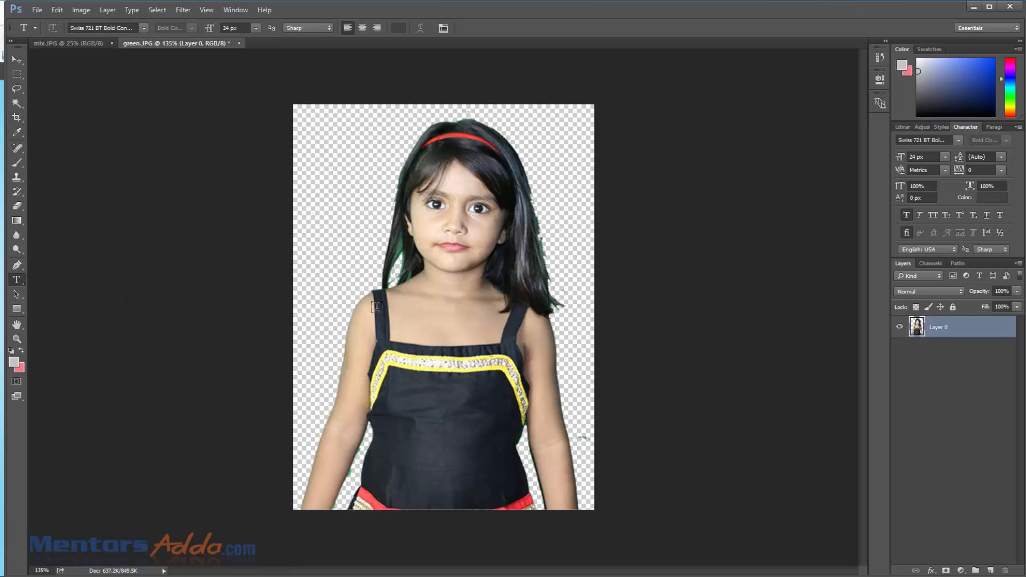
pyautogui.click(317, 149)
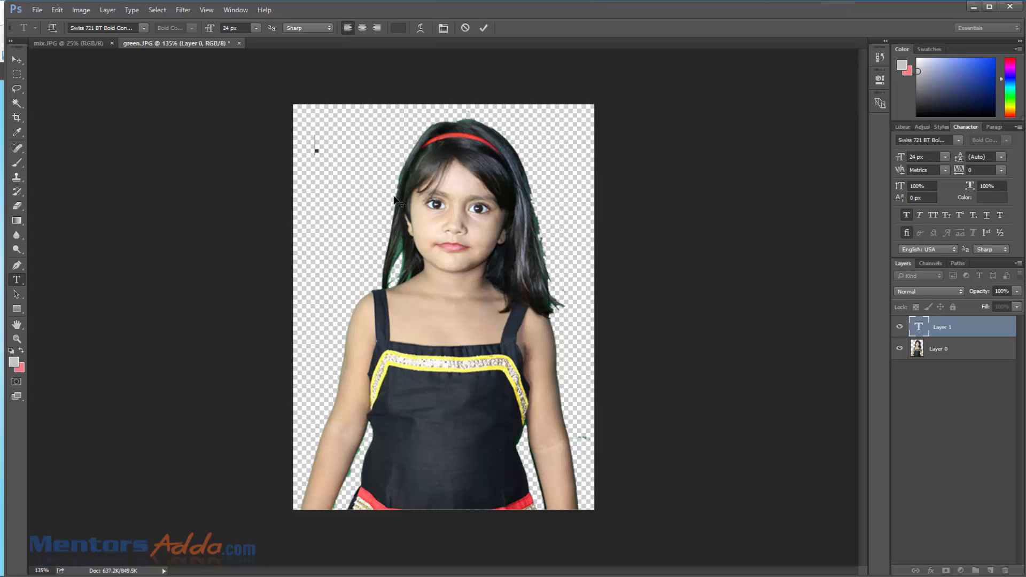
pyautogui.write('M')
pyautogui.press('BackSpace')
pyautogui.write('Live Image')
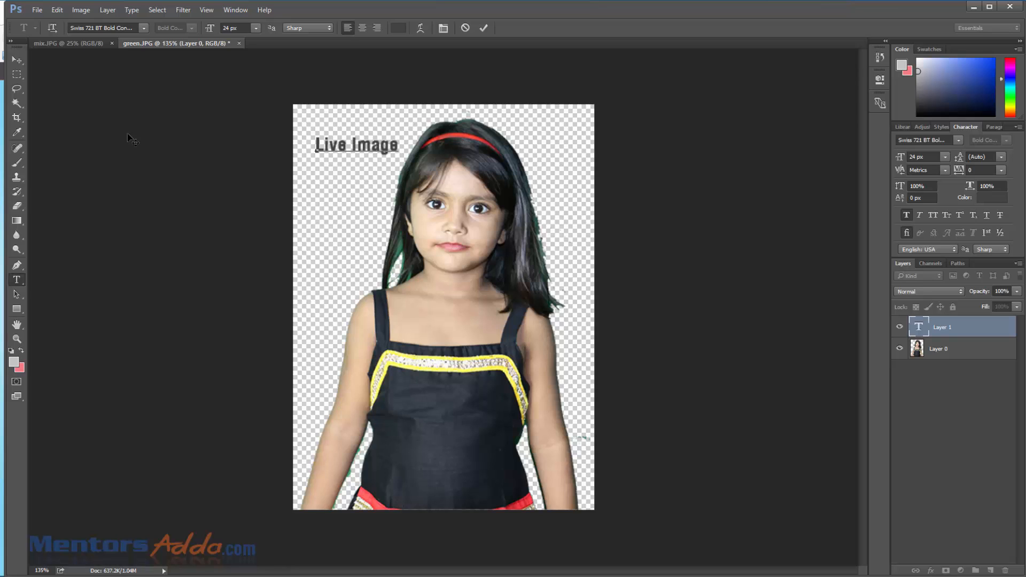
# Move the "Live Image" text onto the lower front of the girl's black dress and set its colour to light grey dededb
pyautogui.click(16, 59)
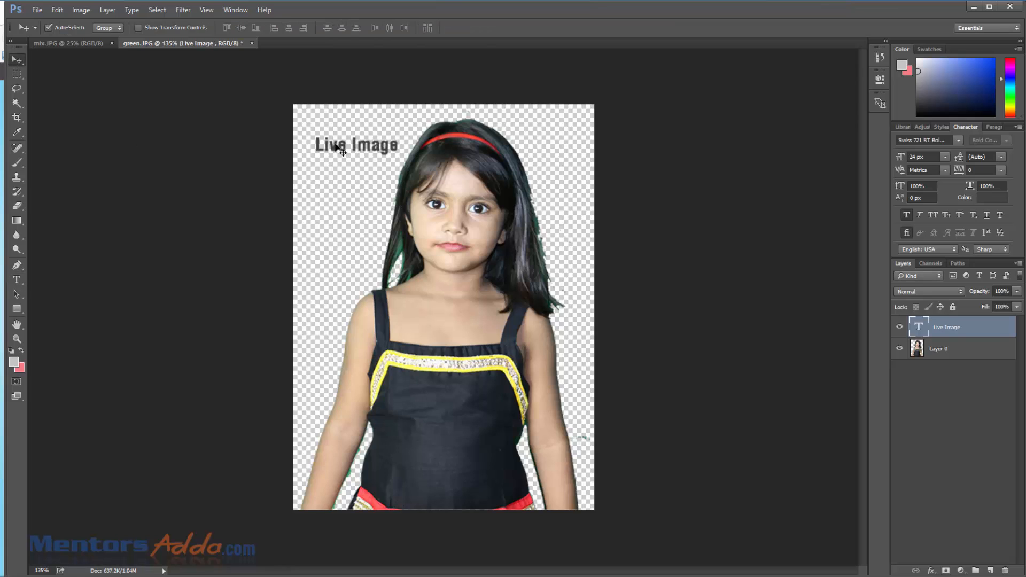
pyautogui.moveTo(334, 158); pyautogui.dragTo(430, 441)
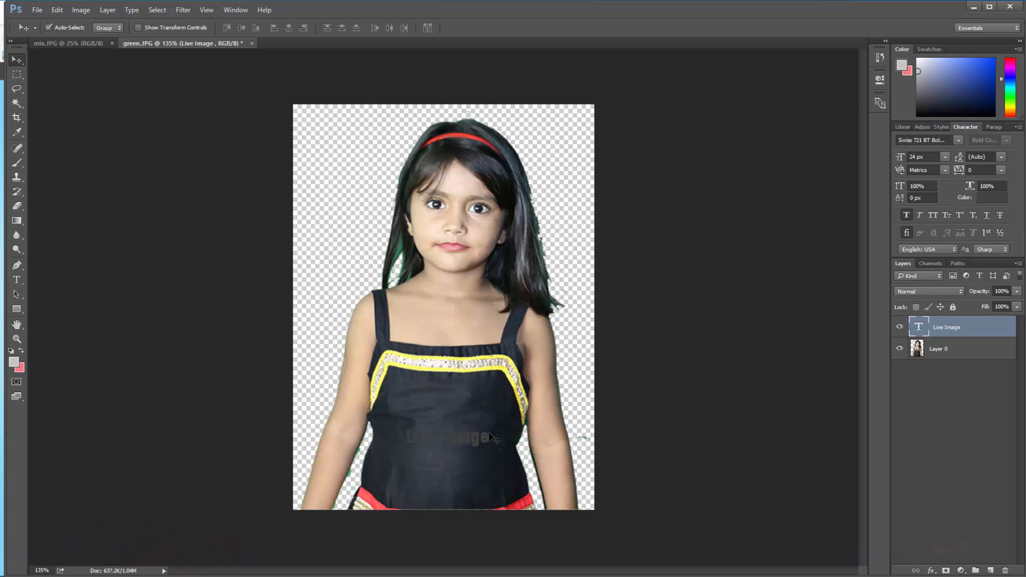
pyautogui.click(1000, 200)
pyautogui.click(555, 331)
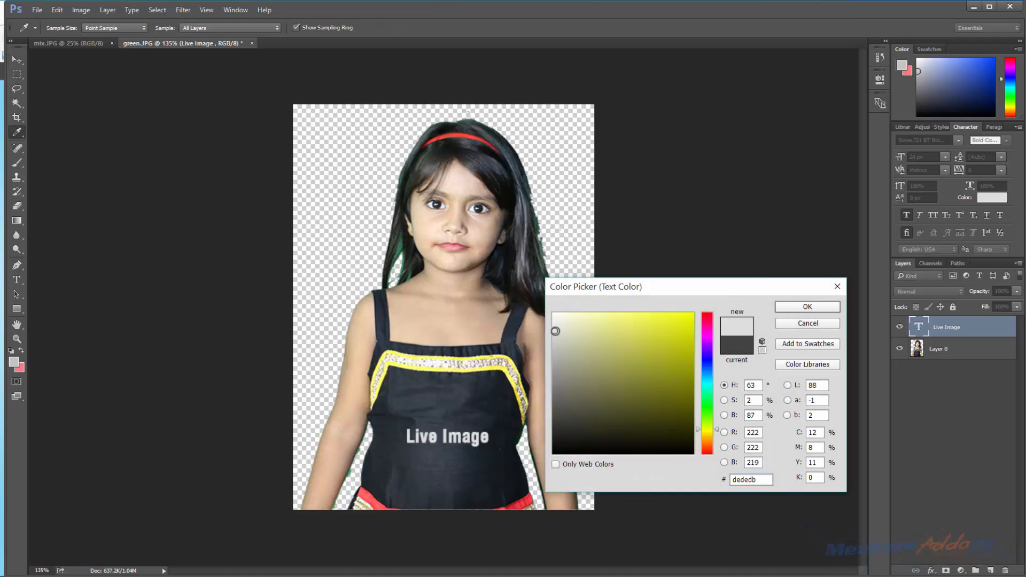
pyautogui.click(807, 306)
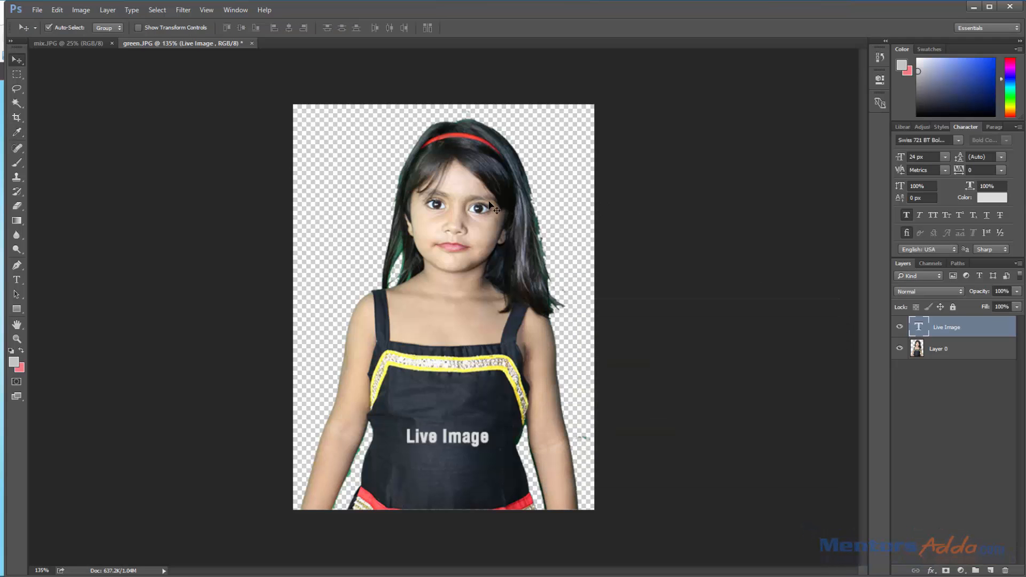
# Start exporting the image with Save for Web and set the format to PNG-24 with transparency
pyautogui.hotkey('ctrl', 'shift', 'alt', 's')
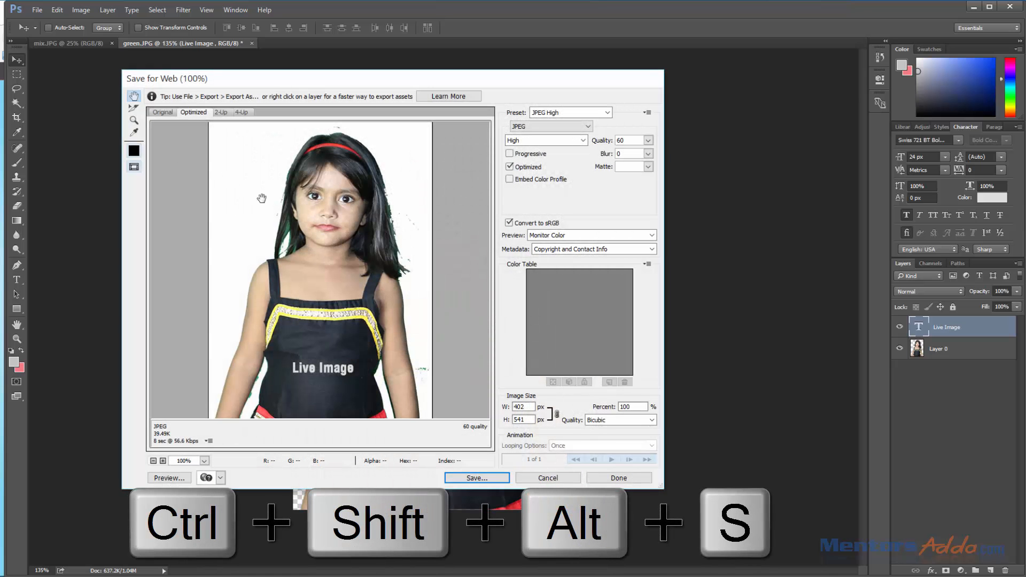
pyautogui.click(556, 126)
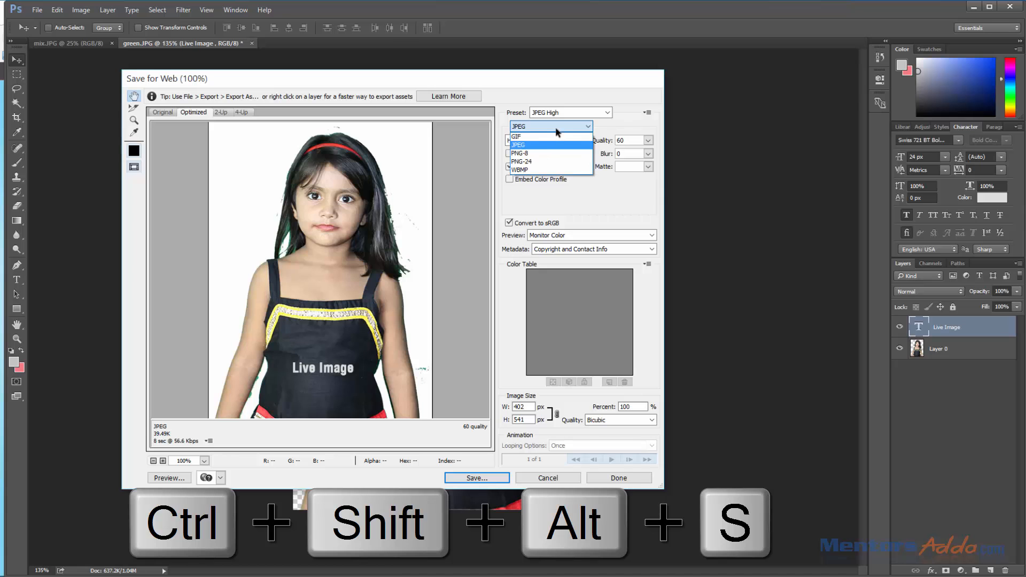
pyautogui.click(534, 162)
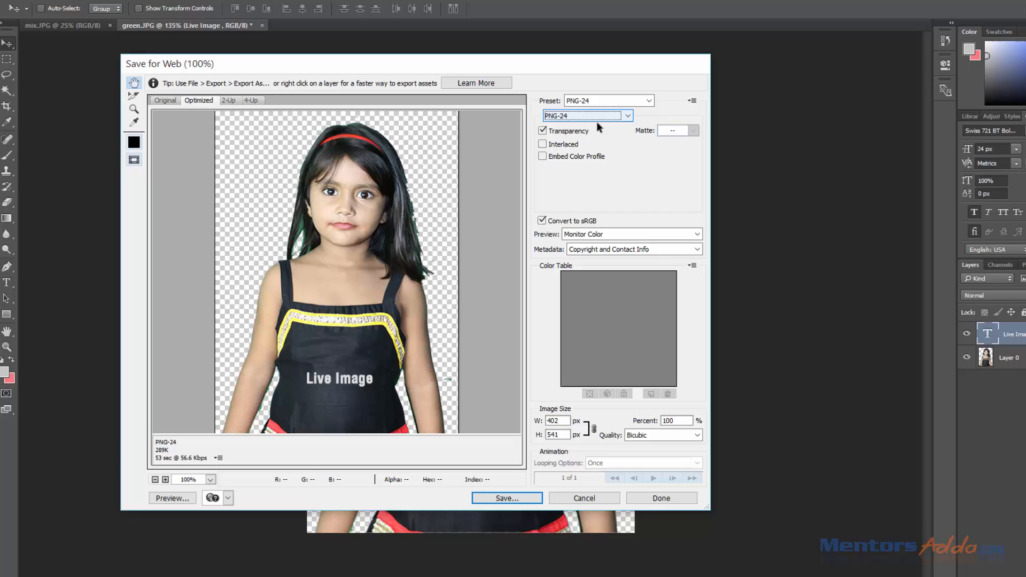
# Compare the JPEG format and its quality levels in the export preview, and return to PNG-24
pyautogui.click(597, 116)
pyautogui.click(562, 135)
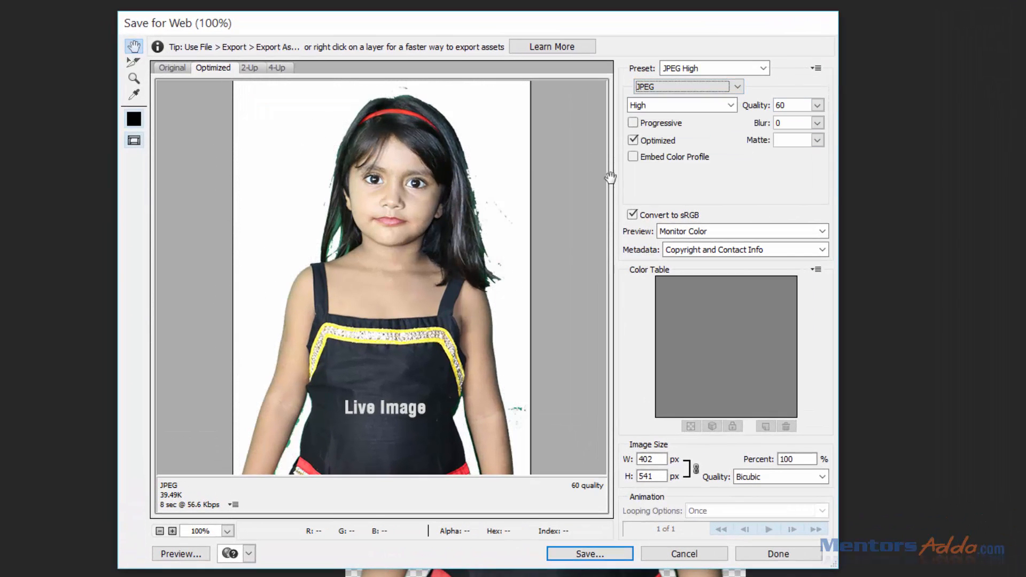
pyautogui.click(659, 109)
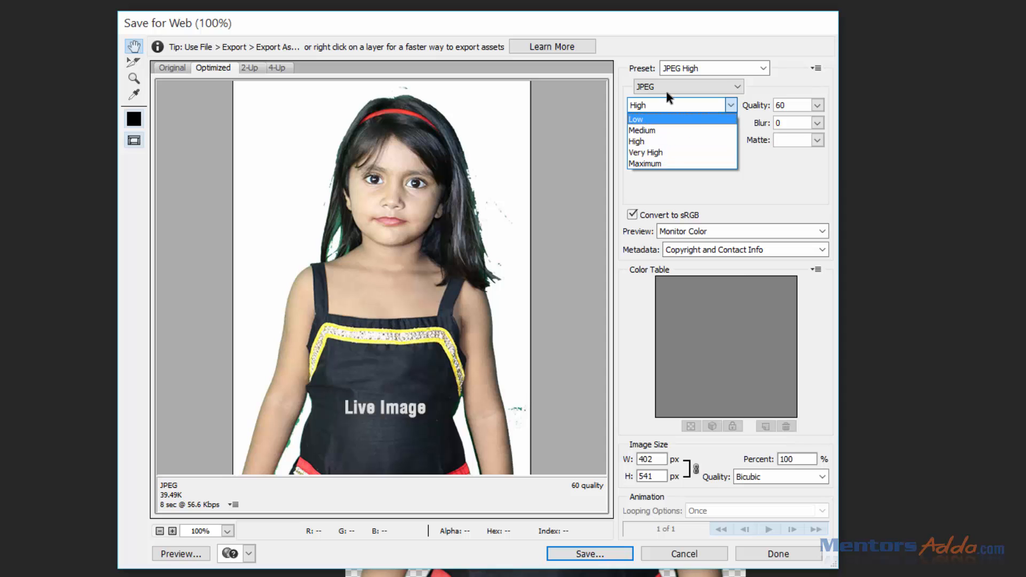
pyautogui.click(665, 86)
pyautogui.click(666, 86)
pyautogui.click(663, 132)
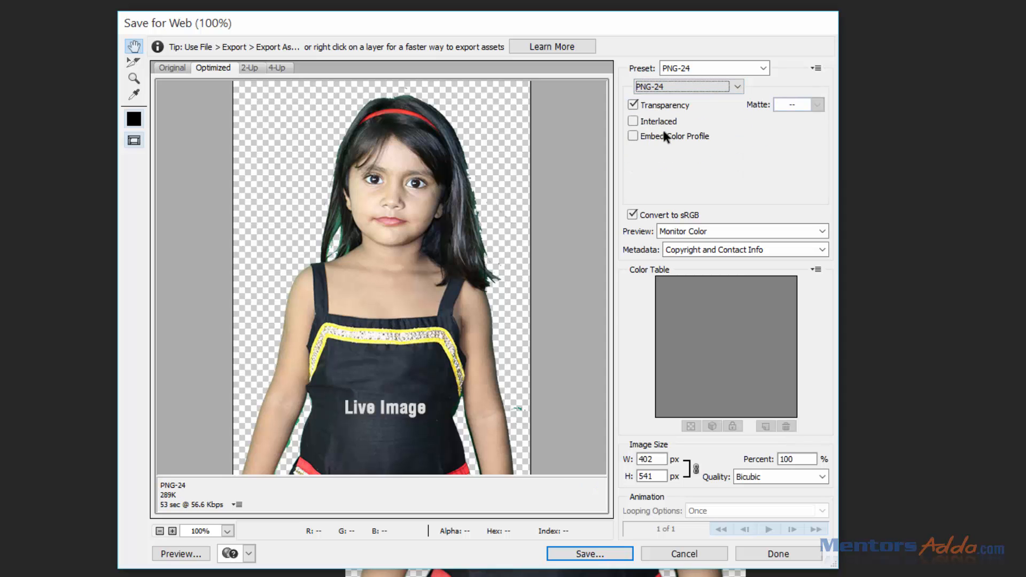
# Save the optimized image as green2.png in the Photoshop Tutorials folder on the Desktop, replacing the existing file
pyautogui.click(585, 553)
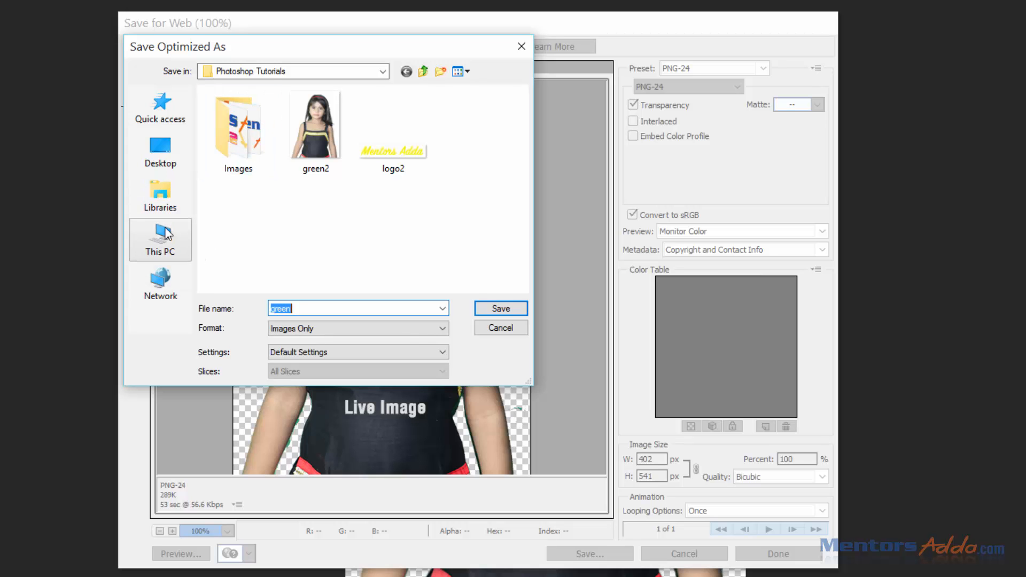
pyautogui.click(172, 162)
pyautogui.moveTo(522, 139); pyautogui.dragTo(535, 242)
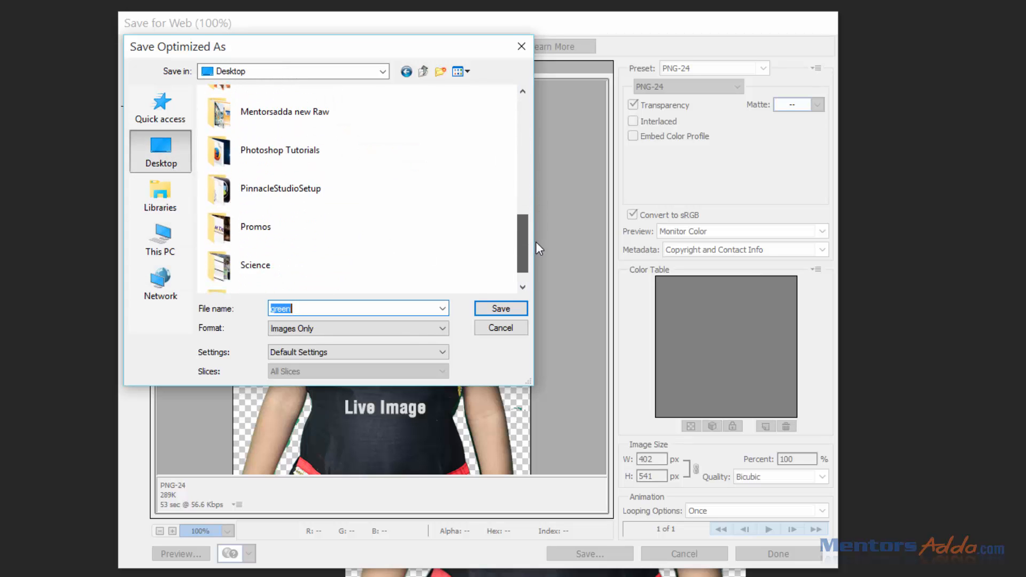
pyautogui.doubleClick(290, 146)
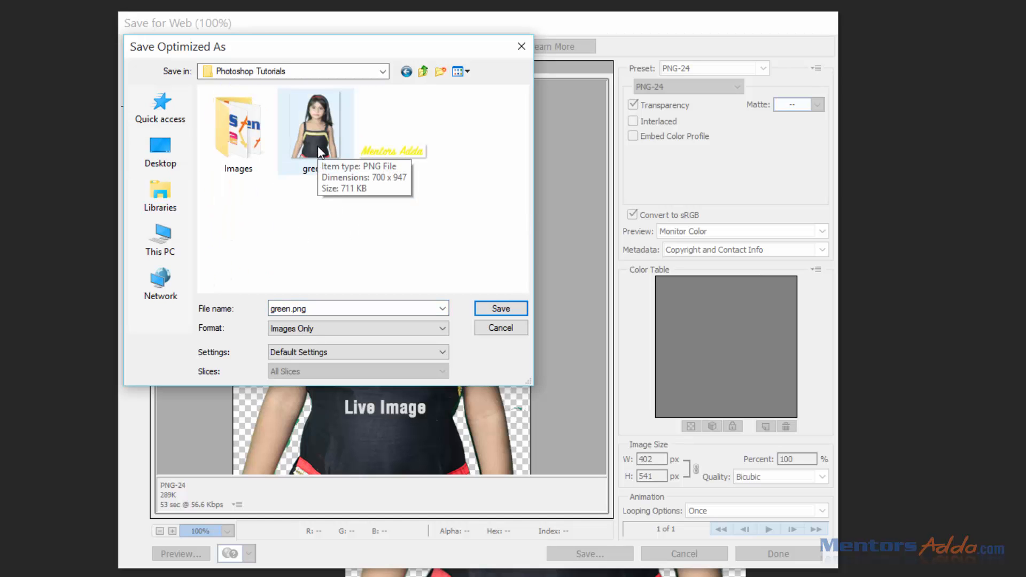
pyautogui.click(317, 146)
pyautogui.click(486, 309)
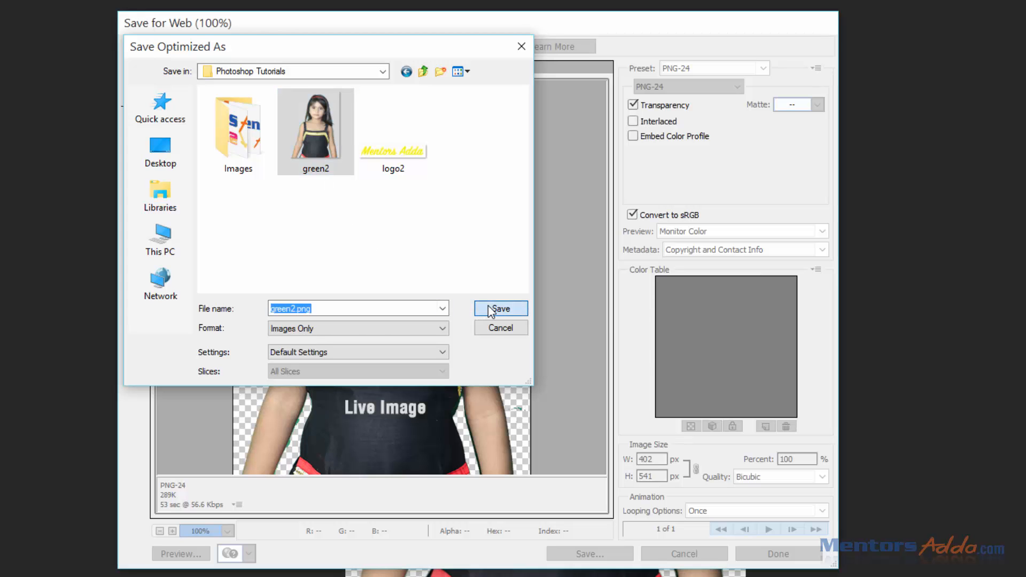
pyautogui.click(688, 301)
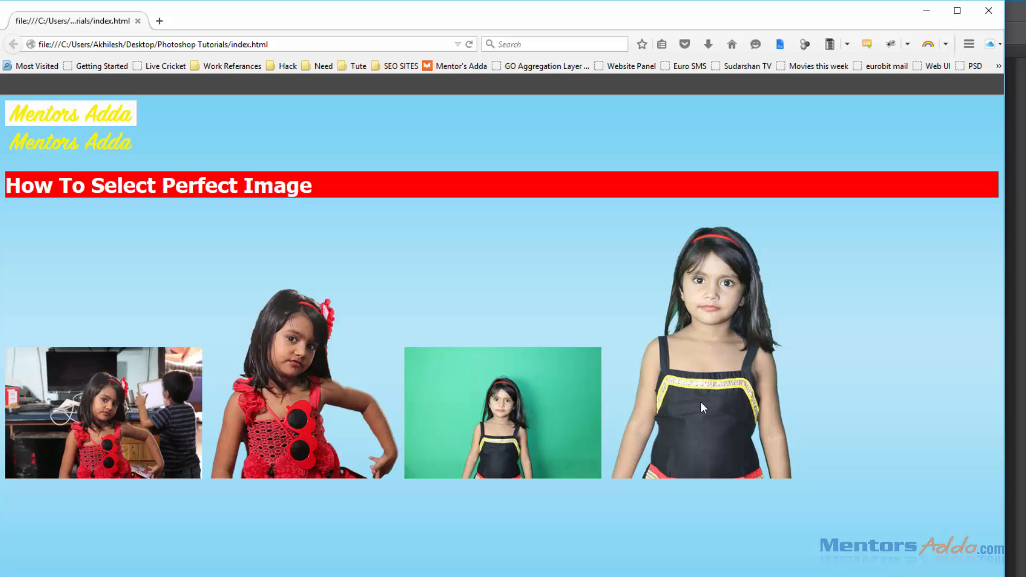
# Reload index.html in the browser to check the updated image of the girl, and return to Photoshop
pyautogui.press('F5')
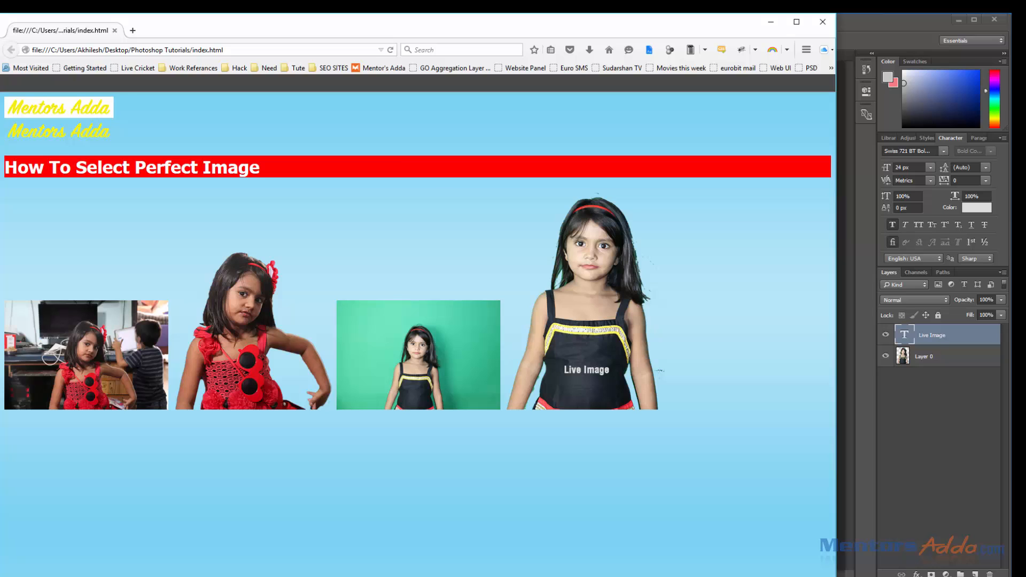
pyautogui.hotkey('alt', 'Tab')
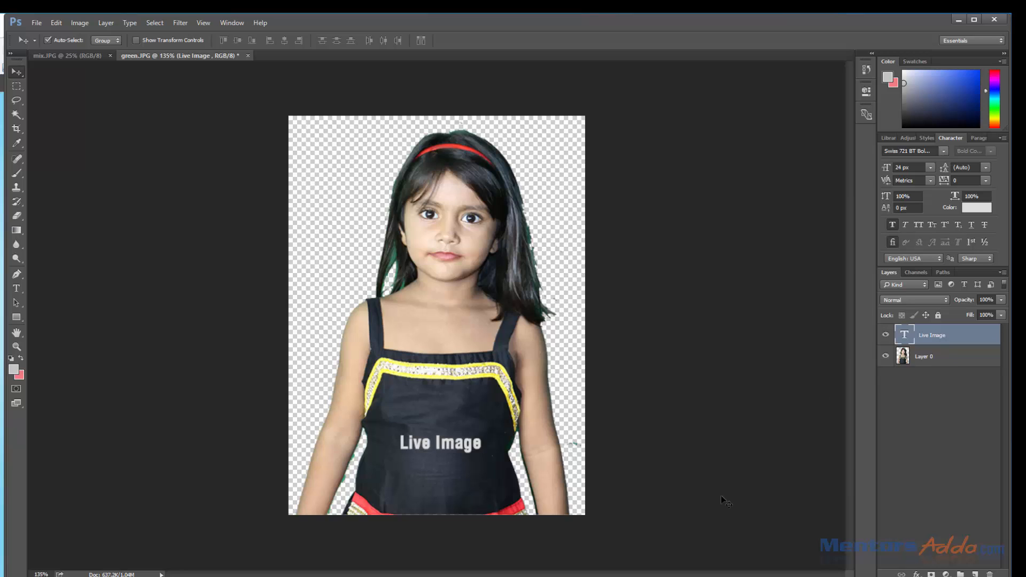
# Select the whole canvas with the Rectangular Marquee and add a new layer above the "Live Image" text
pyautogui.click(16, 86)
pyautogui.moveTo(274, 98); pyautogui.dragTo(588, 531)
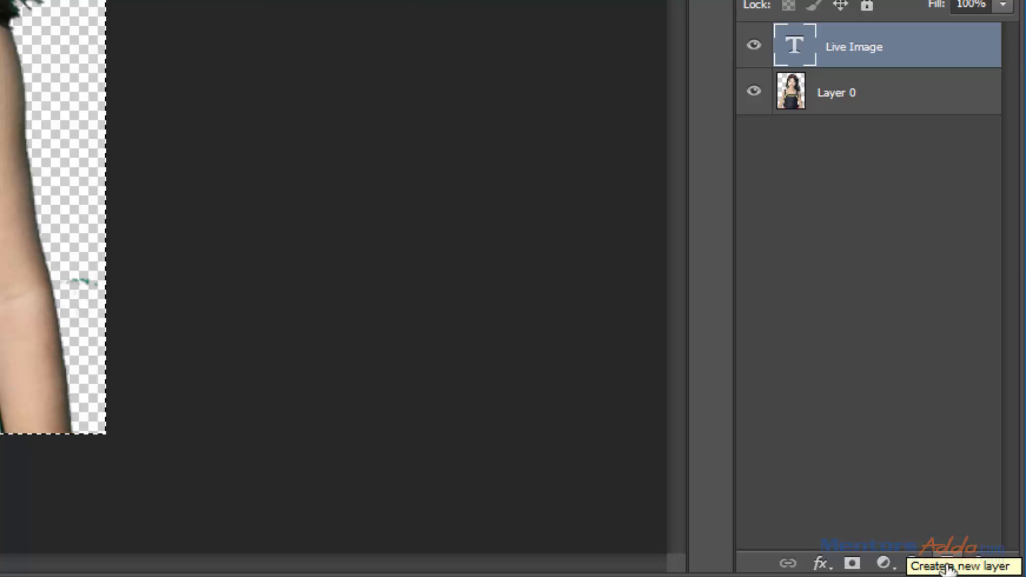
pyautogui.click(947, 564)
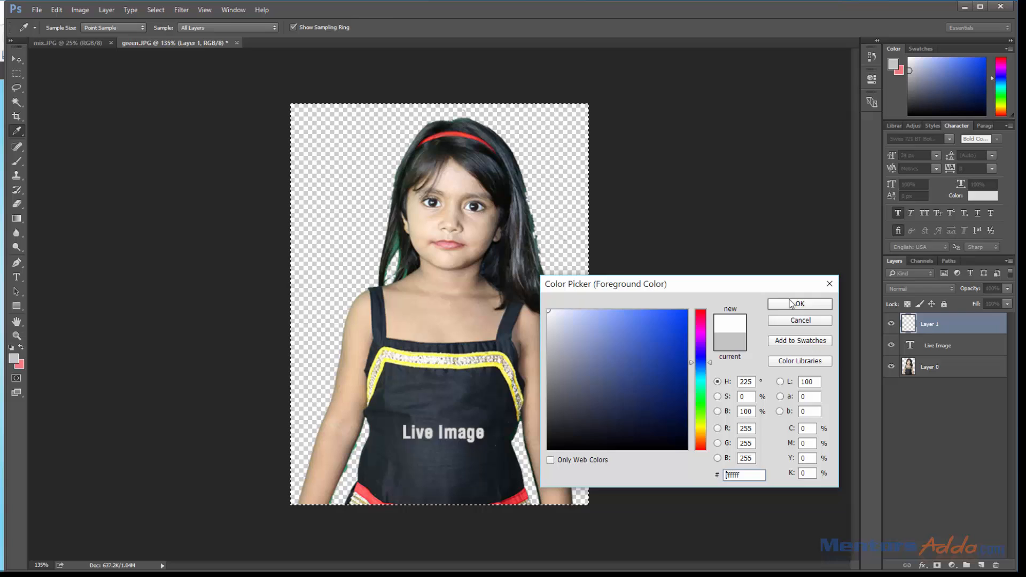
# Fill the new layer with the pink background colour, and refill it with the foreground colour set to white (ffffff)
pyautogui.click(791, 304)
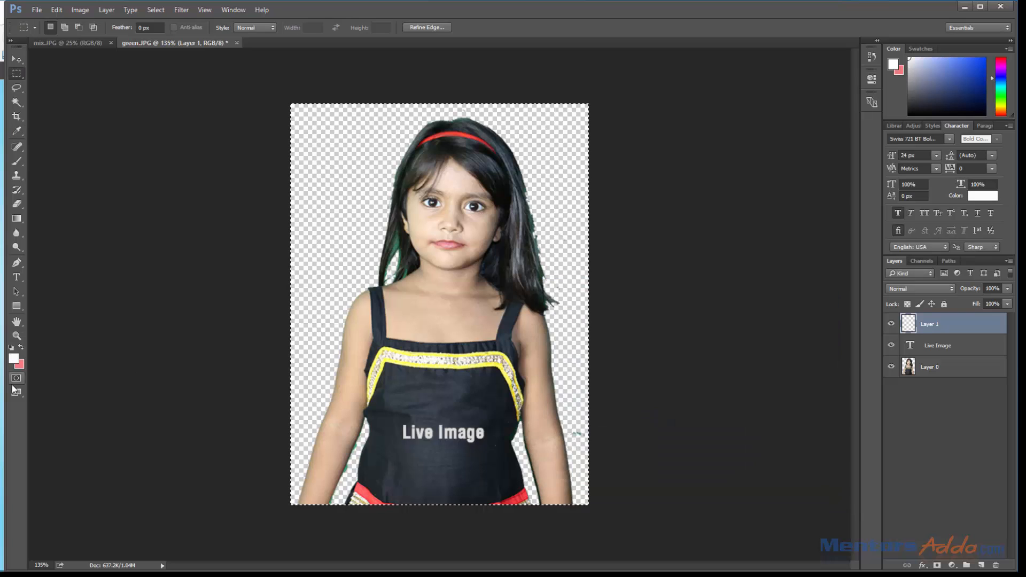
pyautogui.hotkey('ctrl', 'BackSpace')
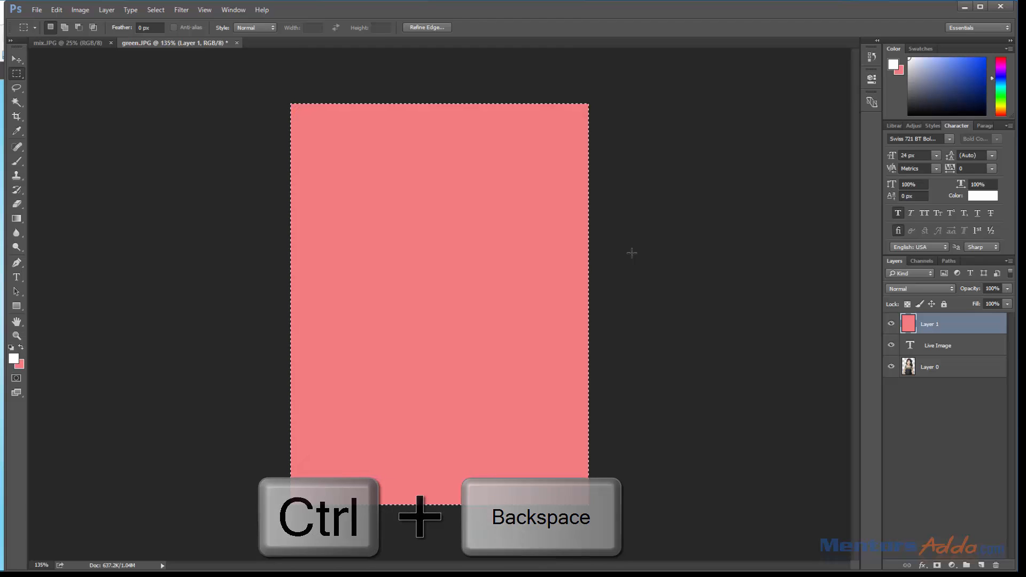
pyautogui.hotkey('alt', 'BackSpace')
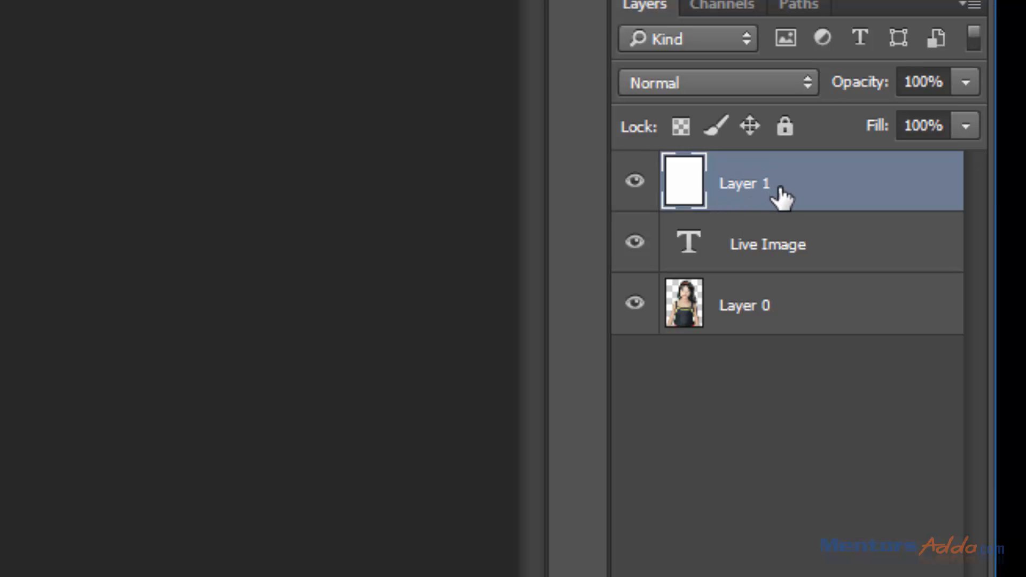
# Move the white Layer 1 below the "Live Image" text and beneath the girl's Layer 0
pyautogui.moveTo(782, 198); pyautogui.dragTo(778, 261)
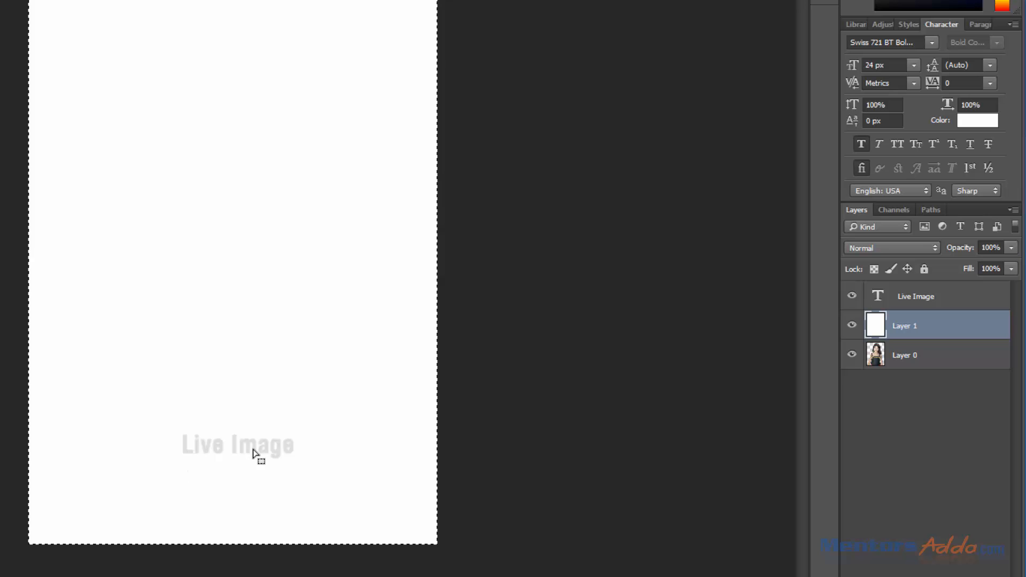
pyautogui.moveTo(888, 326); pyautogui.dragTo(907, 369)
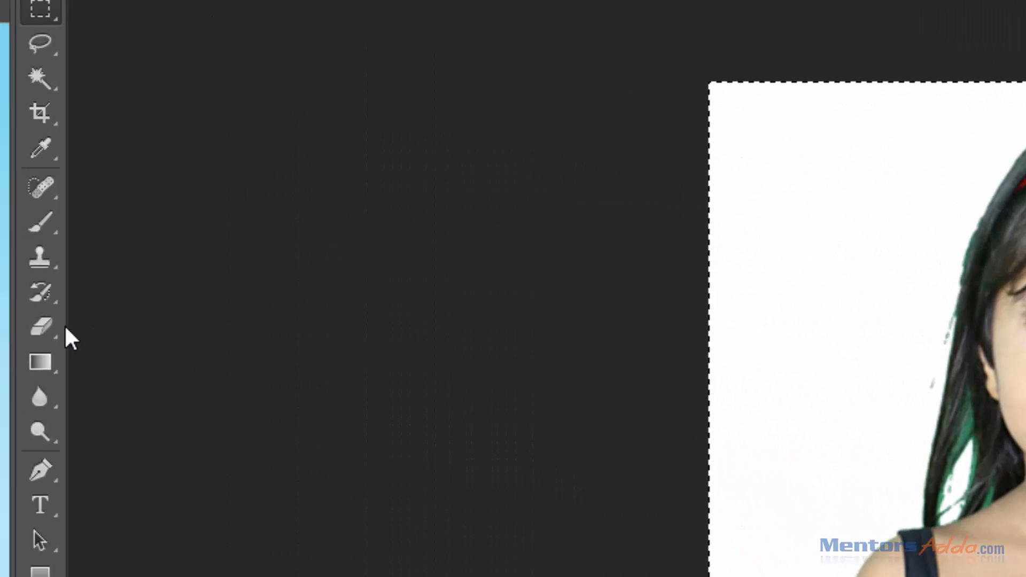
# Try the Eraser on the white layer beside the girl's hair, undo the stroke, and make Layer 0 active for erasing
pyautogui.click(43, 331)
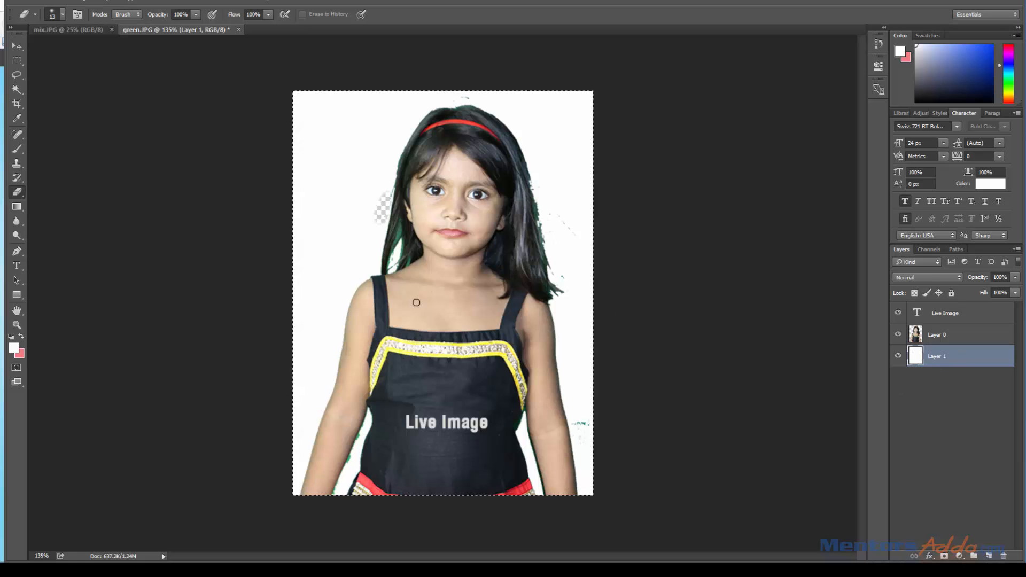
pyautogui.hotkey('ctrl', 'z')
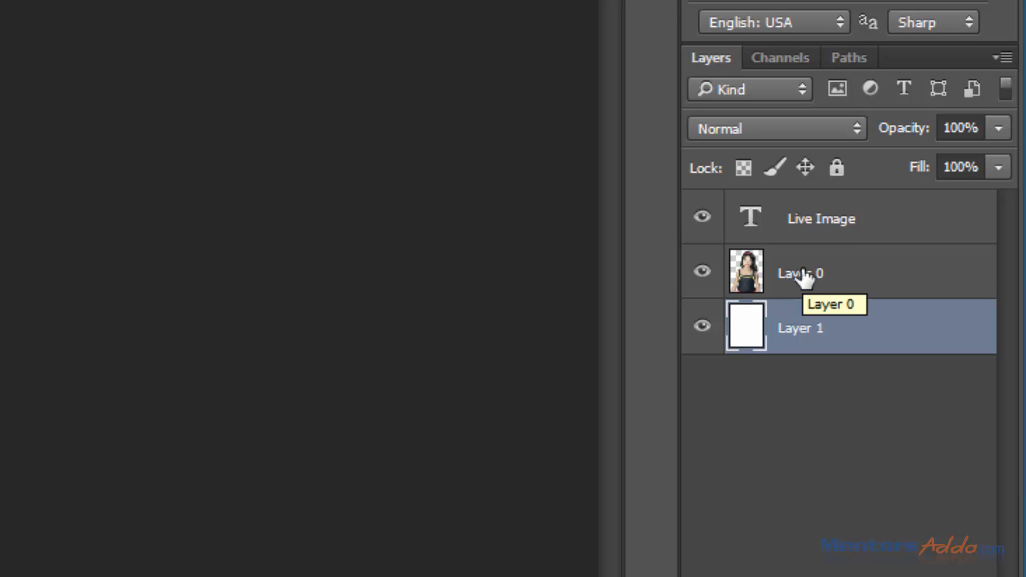
pyautogui.click(879, 275)
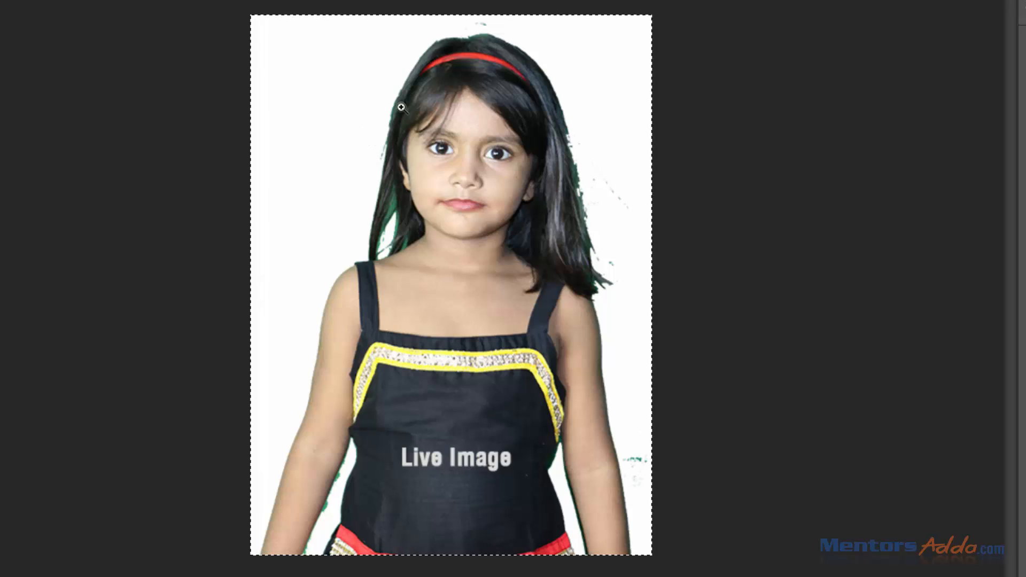
# Erase the stray green specks beside the outer edge of the girl's hair on the image's left side
pyautogui.hotkey('ctrl', 'space')
pyautogui.click(431, 137)
pyautogui.moveTo(432, 137); pyautogui.dragTo(556, 230)
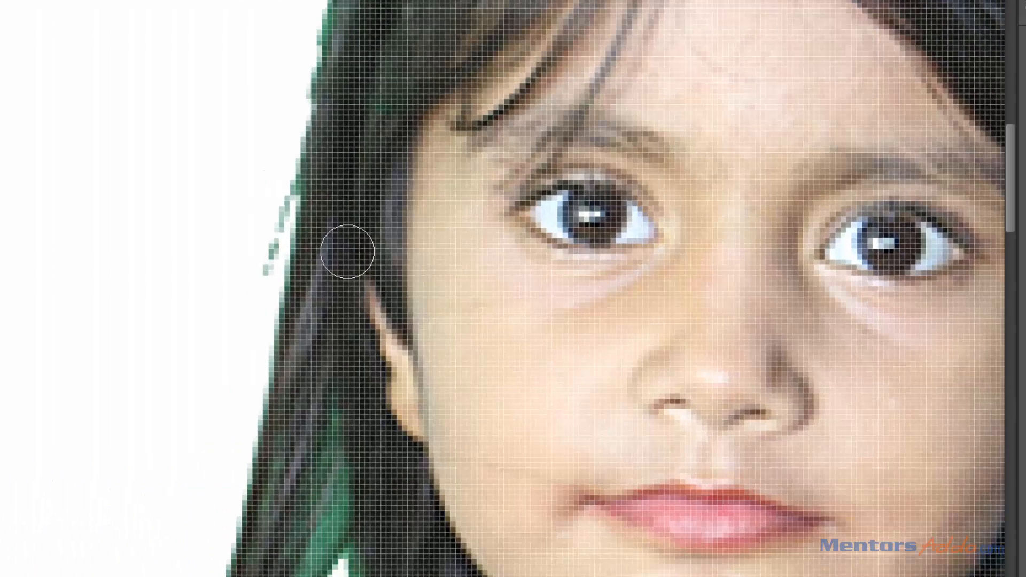
pyautogui.moveTo(266, 217)
pyautogui.mouseDown()
pyautogui.moveTo(246, 275)
pyautogui.moveTo(259, 187)
pyautogui.mouseUp()
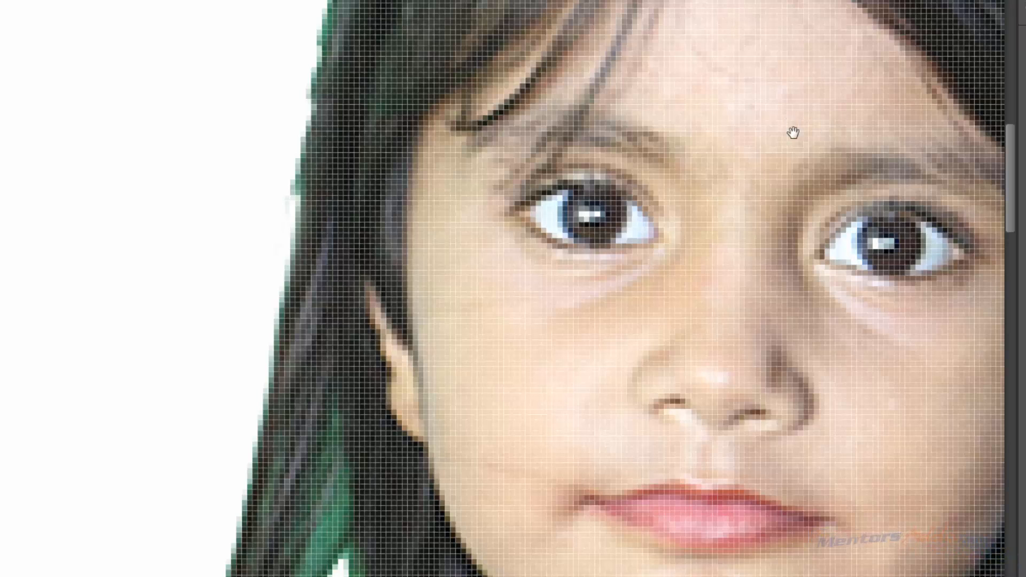
# Erase the scattered green specks and stray hair remnants along the right side of the hair down to its tips
pyautogui.moveTo(858, 121); pyautogui.dragTo(512, 138)
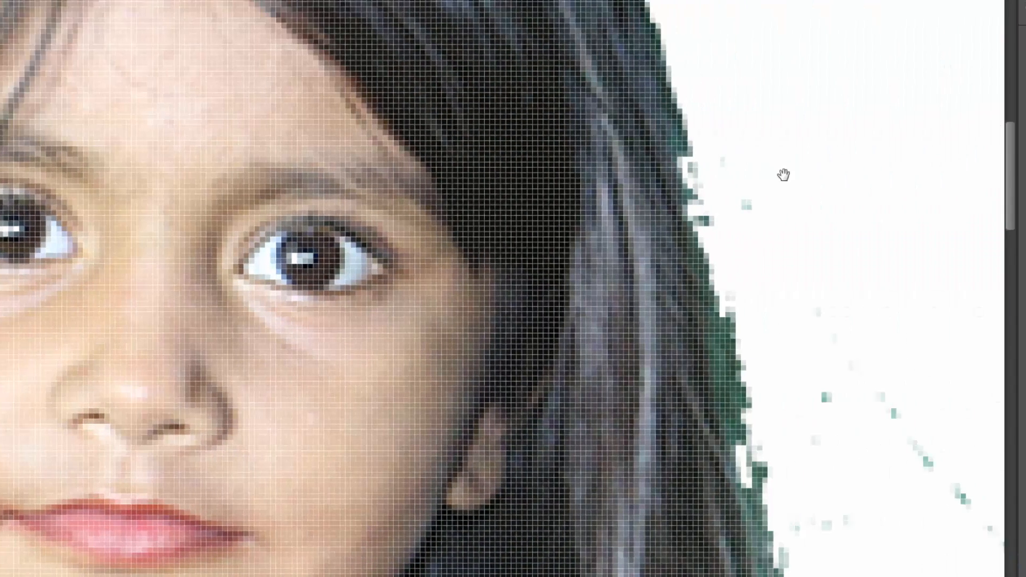
pyautogui.moveTo(784, 175); pyautogui.dragTo(353, 46)
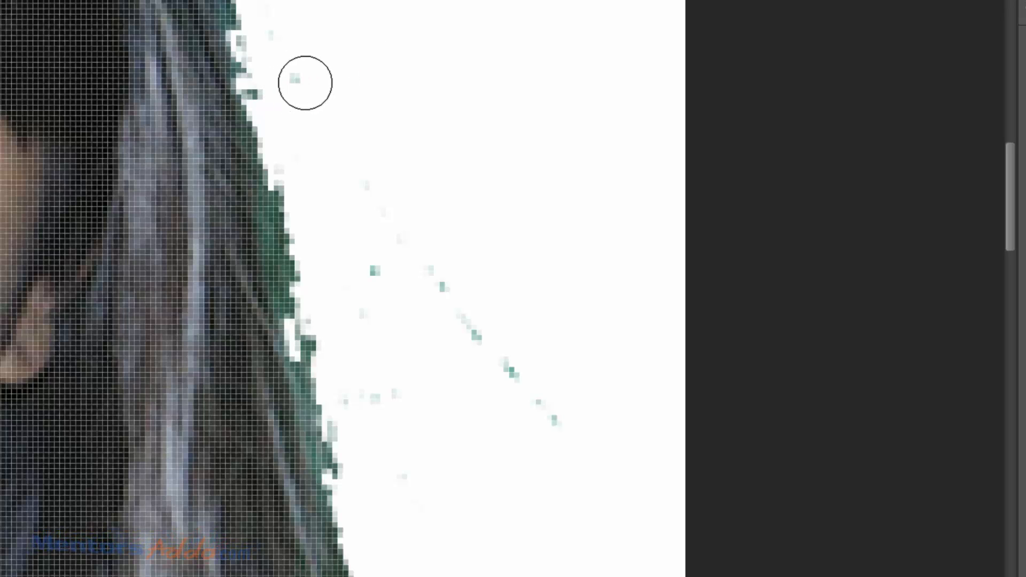
pyautogui.moveTo(346, 163)
pyautogui.mouseDown()
pyautogui.moveTo(439, 335)
pyautogui.moveTo(454, 284)
pyautogui.moveTo(496, 354)
pyautogui.moveTo(609, 454)
pyautogui.moveTo(402, 270)
pyautogui.moveTo(364, 425)
pyautogui.moveTo(396, 465)
pyautogui.mouseUp()
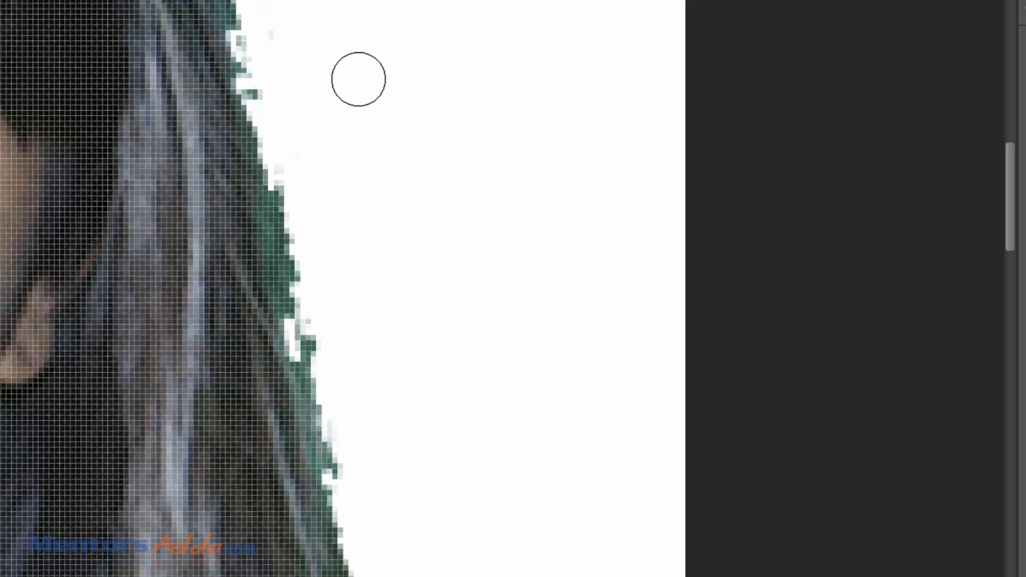
pyautogui.moveTo(286, 4)
pyautogui.mouseDown()
pyautogui.moveTo(271, 53)
pyautogui.moveTo(288, 56)
pyautogui.moveTo(265, 27)
pyautogui.moveTo(271, 64)
pyautogui.moveTo(362, 497)
pyautogui.moveTo(390, 574)
pyautogui.mouseUp()
pyautogui.moveTo(501, 543); pyautogui.dragTo(394, 137)
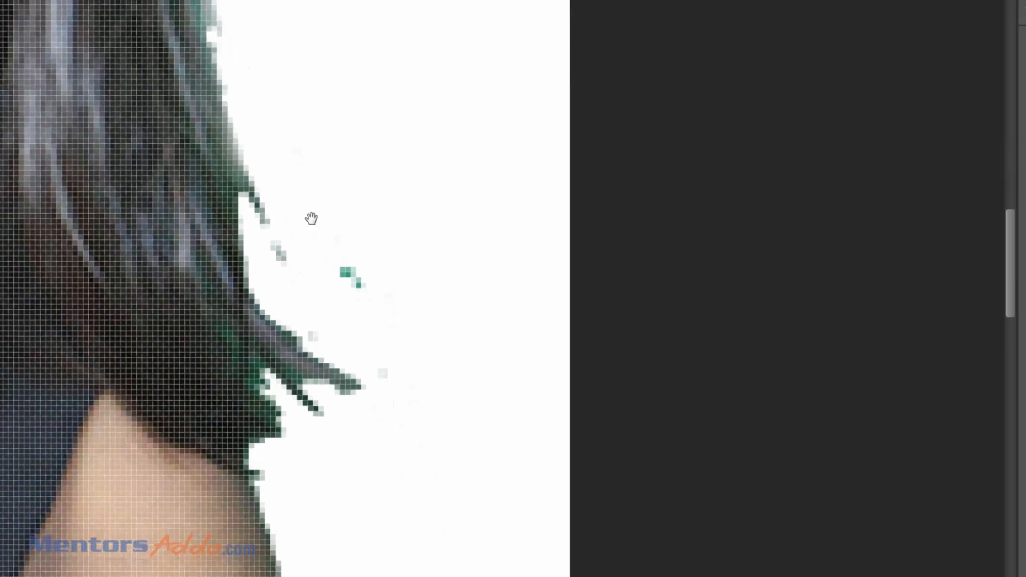
pyautogui.moveTo(320, 223); pyautogui.dragTo(384, 318)
pyautogui.moveTo(277, 170)
pyautogui.mouseDown()
pyautogui.moveTo(258, 214)
pyautogui.moveTo(270, 271)
pyautogui.moveTo(292, 318)
pyautogui.moveTo(342, 369)
pyautogui.moveTo(303, 396)
pyautogui.mouseUp()
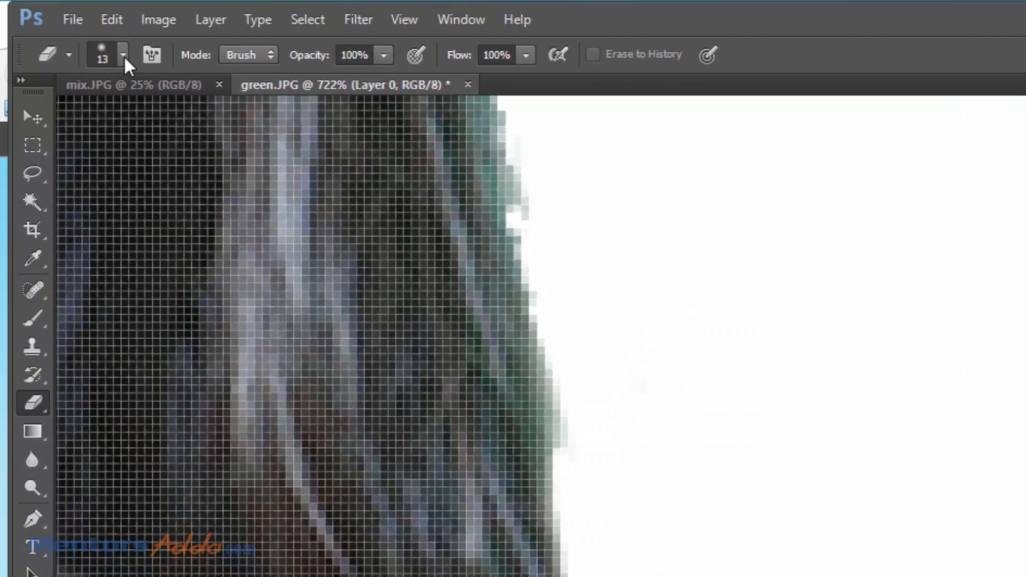
# Try a hard 13 px eraser tip and a soft one with 0% hardness on the hair edge, undoing each stroke
pyautogui.click(122, 56)
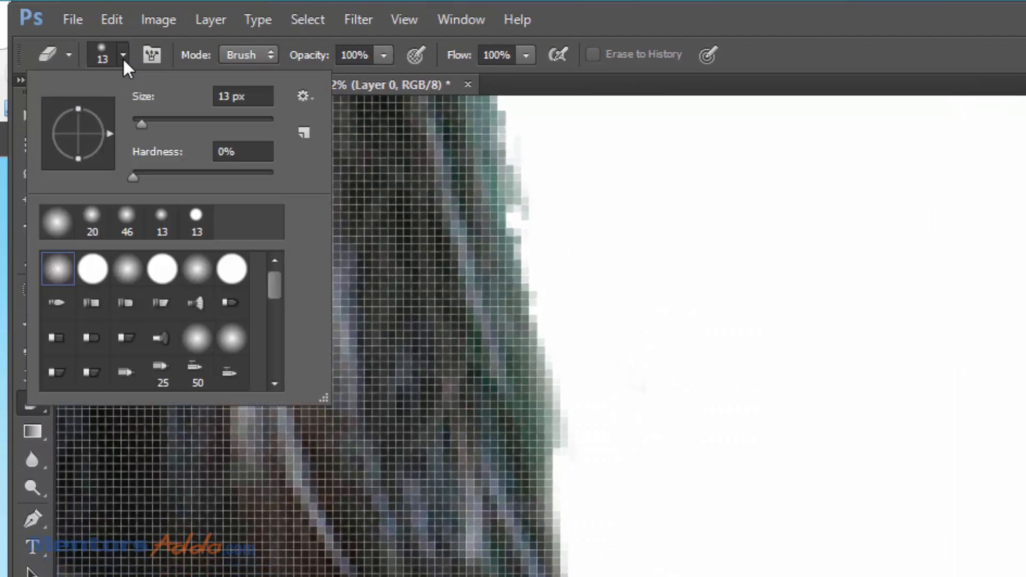
pyautogui.click(94, 275)
pyautogui.moveTo(504, 229); pyautogui.dragTo(509, 240)
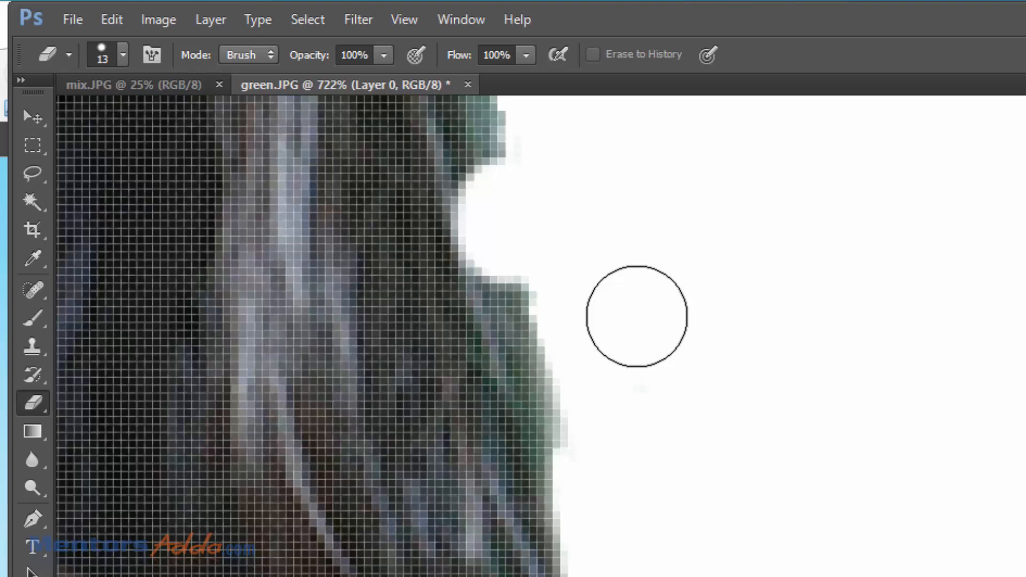
pyautogui.hotkey('ctrl', 'z')
pyautogui.click(122, 55)
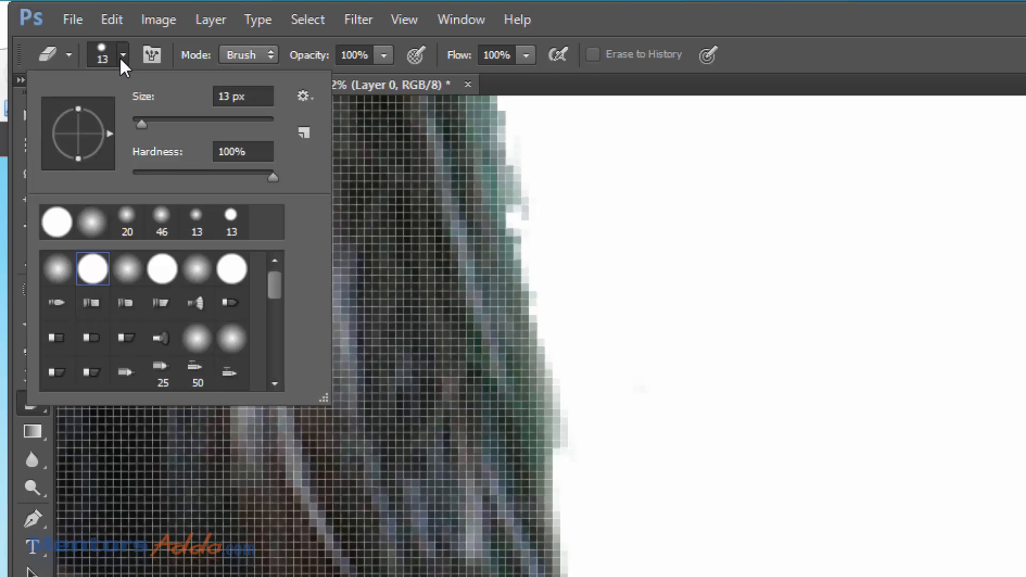
pyautogui.click(92, 222)
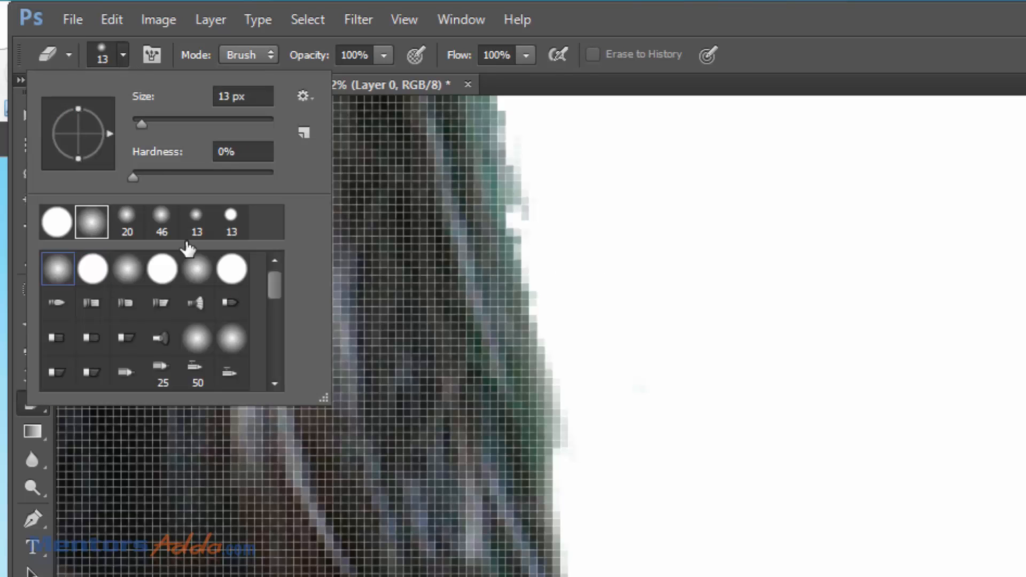
pyautogui.click(481, 230)
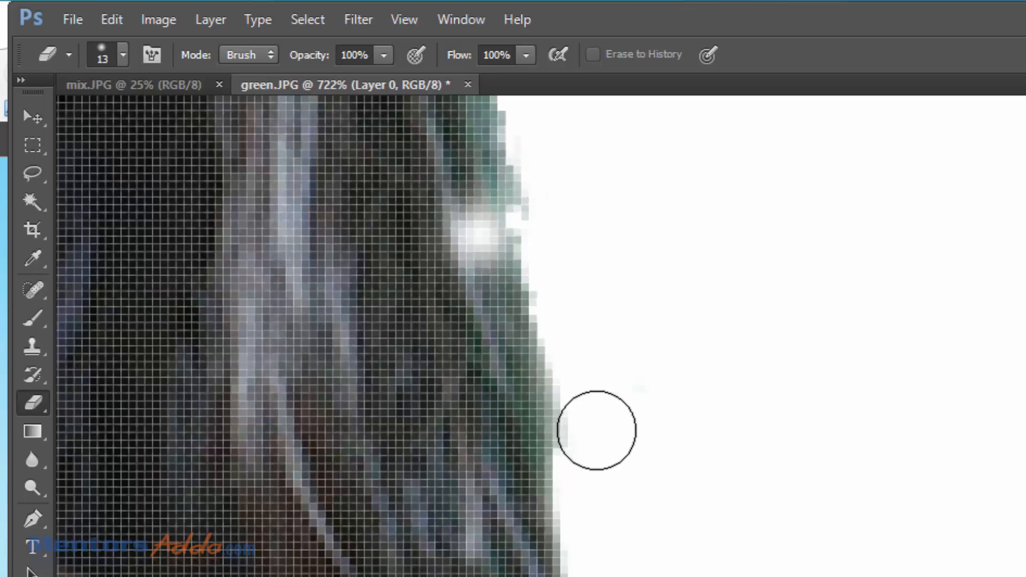
pyautogui.hotkey('ctrl', 'z')
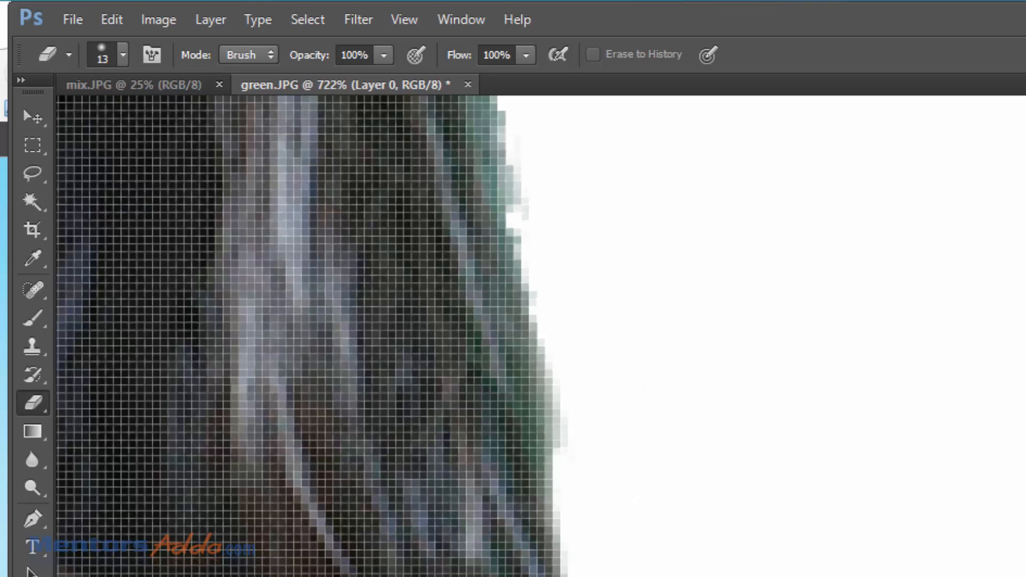
# Erase the leftover fringe and specks along the outer edge of the arm on the image's right side
pyautogui.moveTo(647, 572); pyautogui.dragTo(655, 328)
pyautogui.moveTo(574, 278)
pyautogui.mouseDown()
pyautogui.moveTo(620, 428)
pyautogui.moveTo(631, 576)
pyautogui.moveTo(483, 421)
pyautogui.moveTo(514, 339)
pyautogui.mouseUp()
pyautogui.moveTo(500, 258)
pyautogui.mouseDown()
pyautogui.moveTo(524, 332)
pyautogui.moveTo(538, 451)
pyautogui.moveTo(537, 576)
pyautogui.mouseUp()
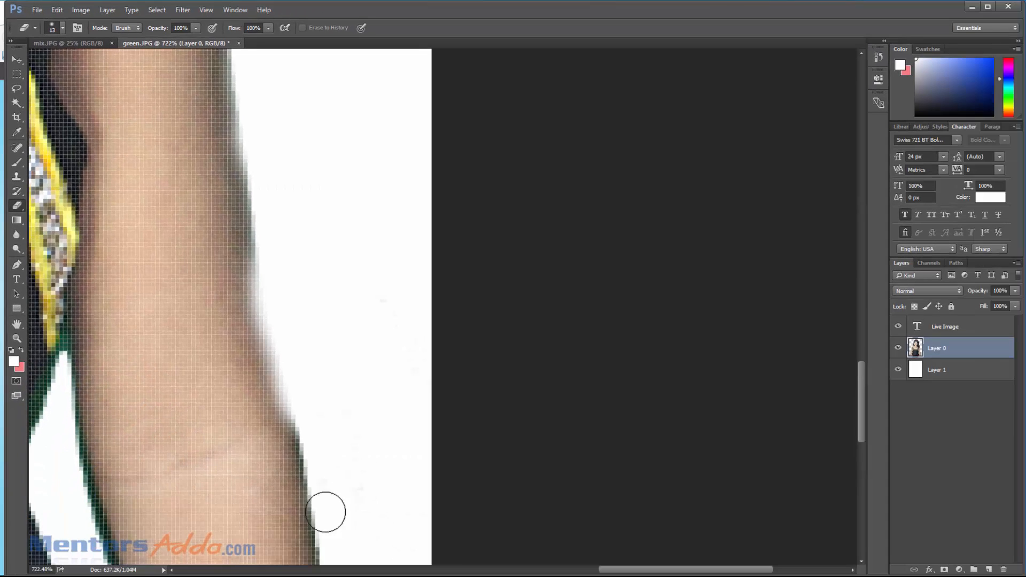
pyautogui.moveTo(327, 510)
pyautogui.mouseDown()
pyautogui.moveTo(314, 435)
pyautogui.moveTo(332, 526)
pyautogui.moveTo(401, 355)
pyautogui.mouseUp()
pyautogui.hotkey('ctrl', '0')
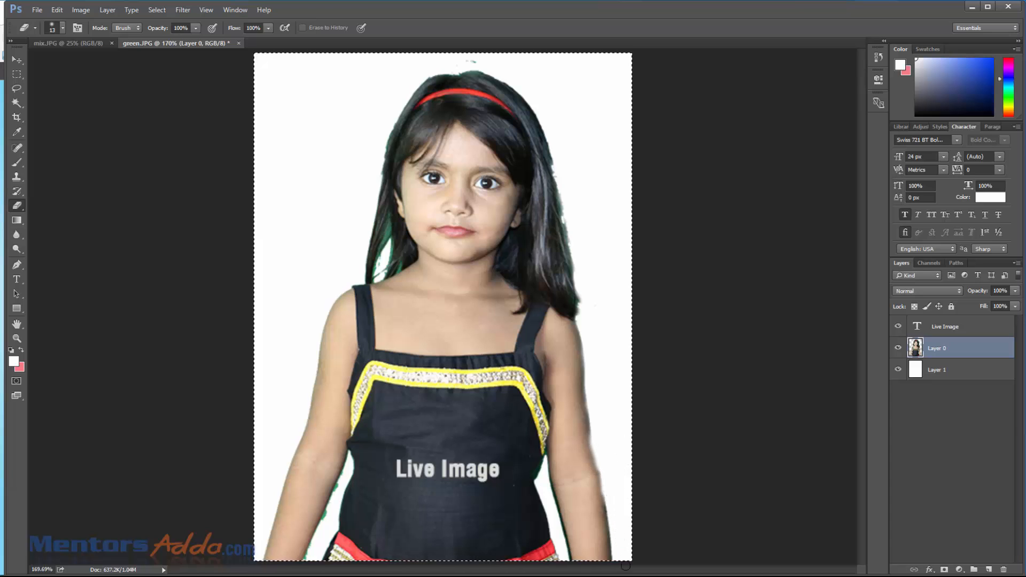
# Reduce the Eraser to 9 px and erase the green patches between the left-hand arm and the dress, down to the image's lower edge
pyautogui.press('z')
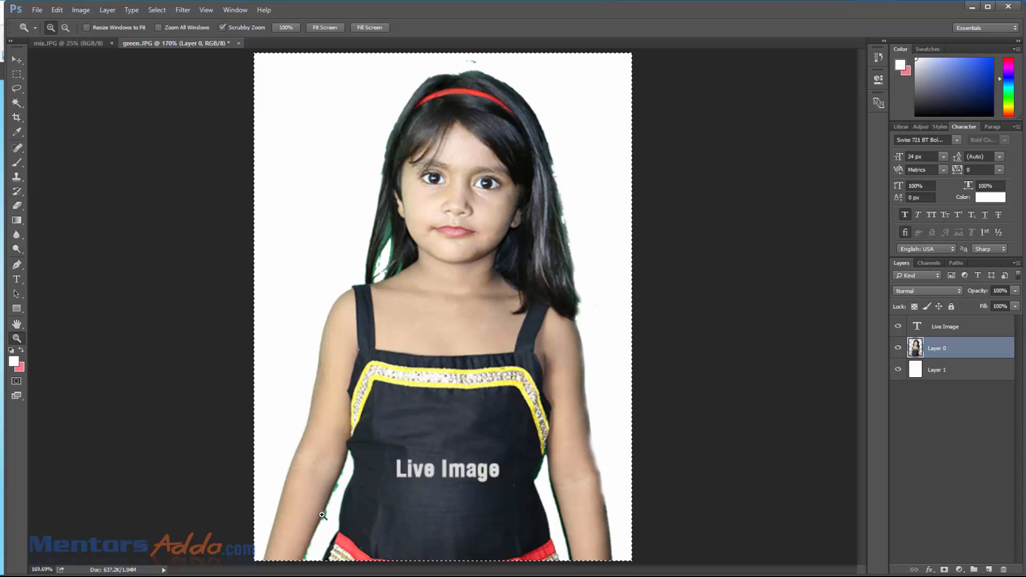
pyautogui.moveTo(322, 516); pyautogui.dragTo(393, 538)
pyautogui.press('e')
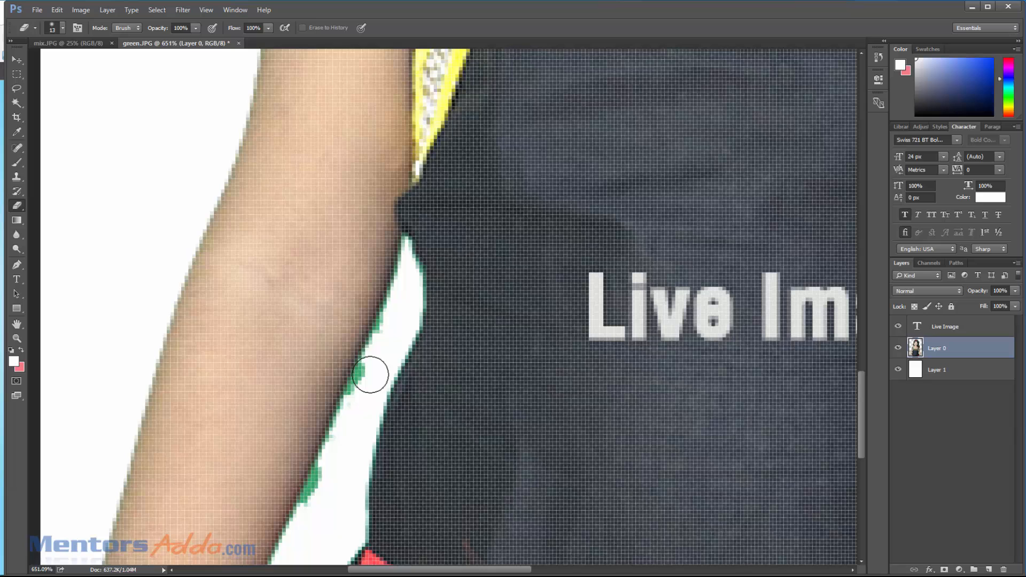
pyautogui.press(']')
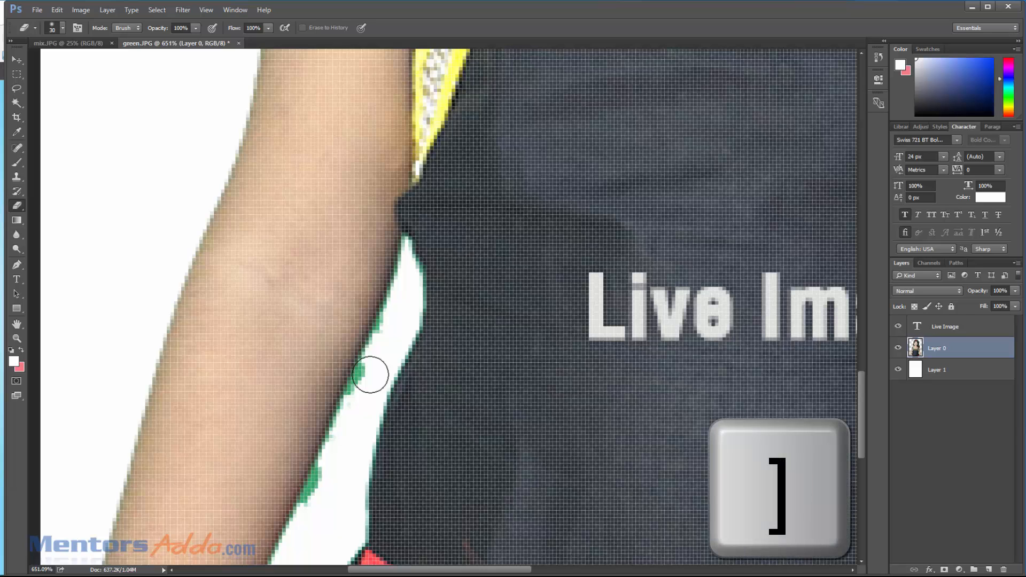
pyautogui.press('[')
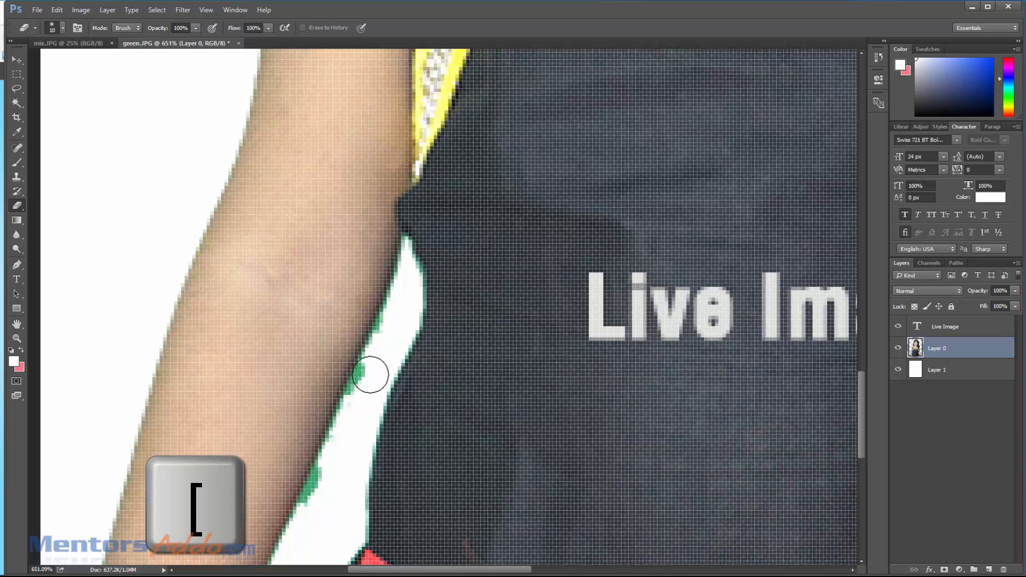
pyautogui.moveTo(369, 374)
pyautogui.mouseDown()
pyautogui.moveTo(405, 350)
pyautogui.moveTo(388, 378)
pyautogui.moveTo(361, 378)
pyautogui.moveTo(349, 445)
pyautogui.moveTo(315, 505)
pyautogui.moveTo(327, 478)
pyautogui.moveTo(315, 510)
pyautogui.mouseUp()
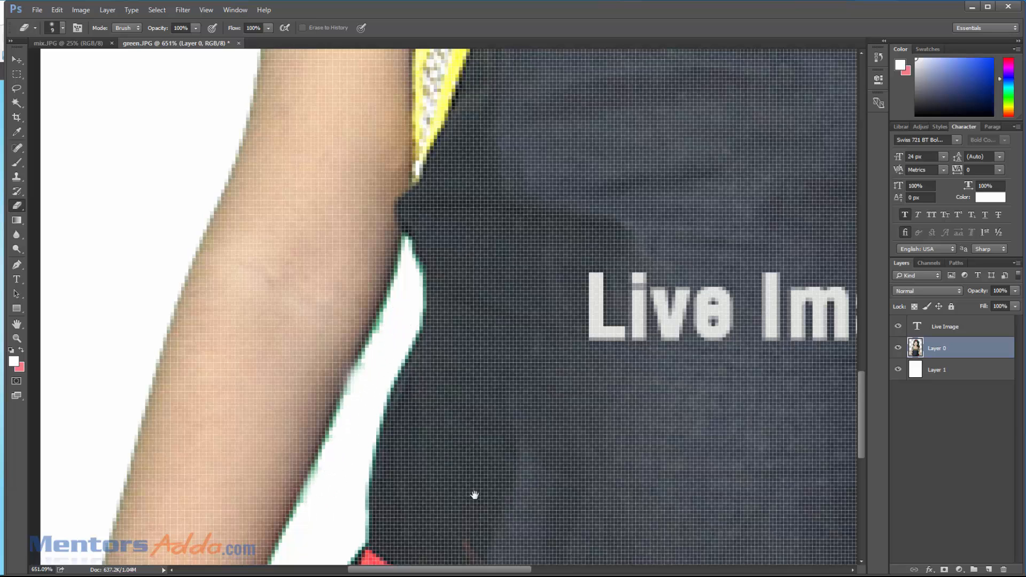
pyautogui.moveTo(475, 494); pyautogui.dragTo(481, 247)
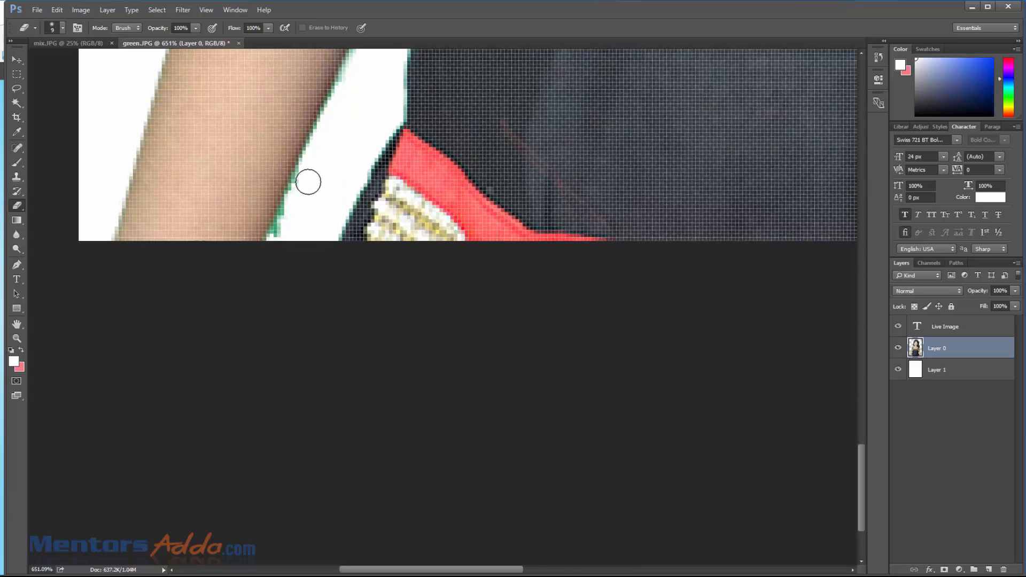
pyautogui.moveTo(308, 180)
pyautogui.mouseDown()
pyautogui.moveTo(287, 241)
pyautogui.moveTo(305, 204)
pyautogui.moveTo(296, 233)
pyautogui.moveTo(292, 210)
pyautogui.moveTo(300, 229)
pyautogui.mouseUp()
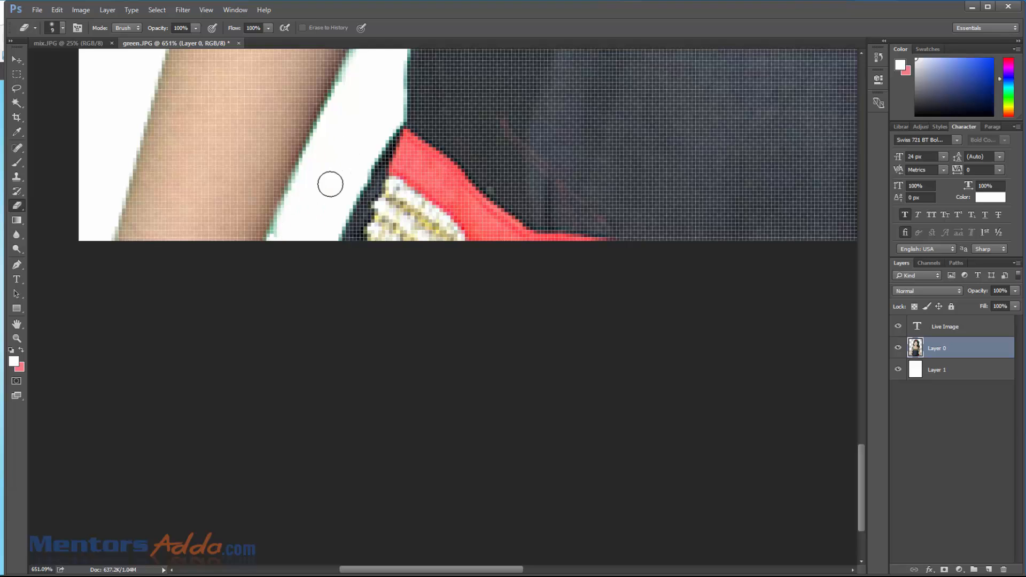
pyautogui.hotkey('ctrl', '0')
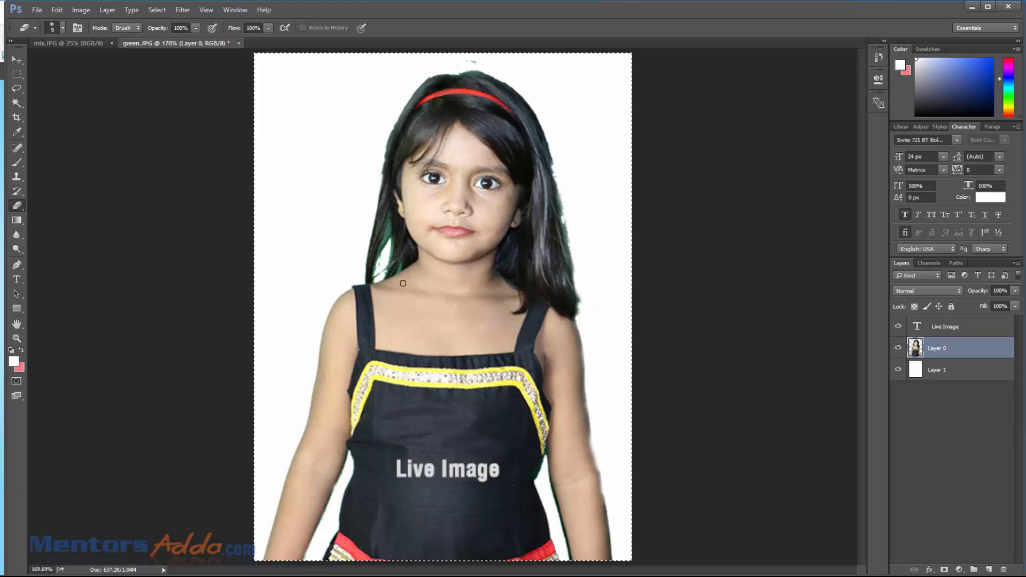
# Erase the green remnants inside the hair gap above the left-hand shoulder strap and the speck above the head
pyautogui.press('z')
pyautogui.moveTo(409, 269)
pyautogui.mouseDown()
pyautogui.moveTo(494, 334)
pyautogui.moveTo(476, 334)
pyautogui.mouseUp()
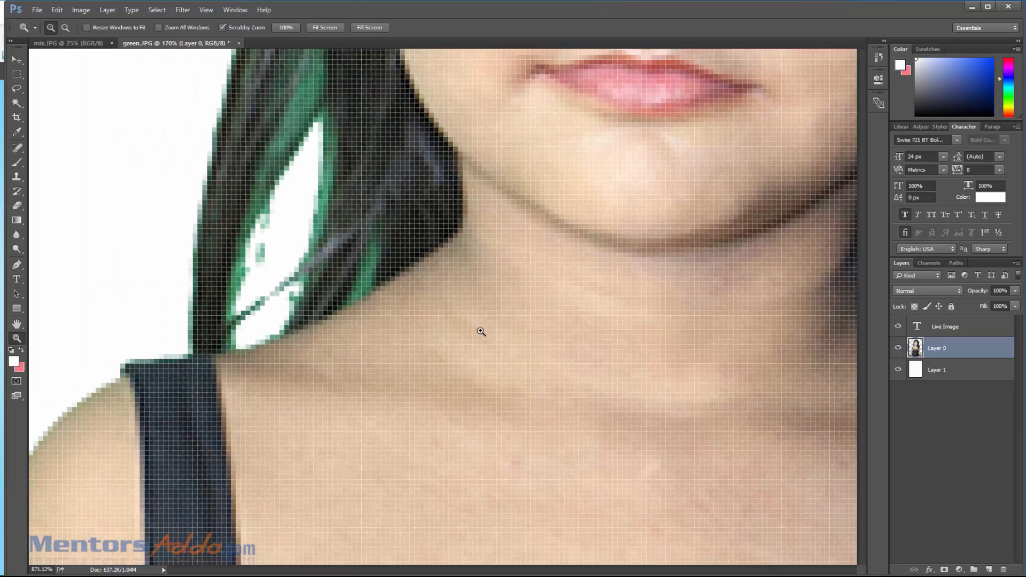
pyautogui.press('e')
pyautogui.moveTo(312, 147)
pyautogui.mouseDown()
pyautogui.moveTo(296, 236)
pyautogui.moveTo(260, 297)
pyautogui.moveTo(265, 235)
pyautogui.moveTo(252, 320)
pyautogui.moveTo(306, 102)
pyautogui.moveTo(300, 262)
pyautogui.moveTo(315, 251)
pyautogui.mouseUp()
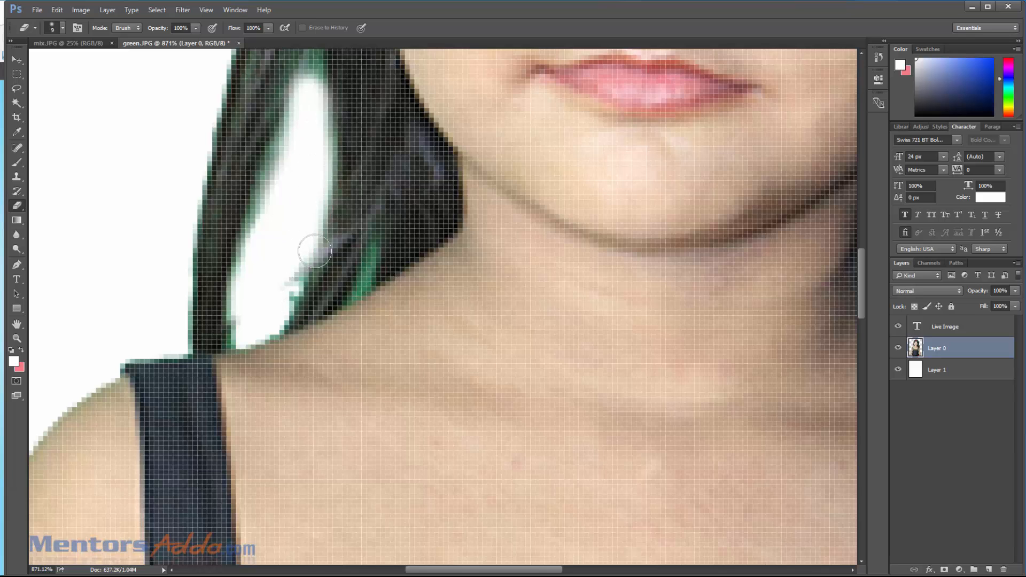
pyautogui.hotkey('ctrl', '0')
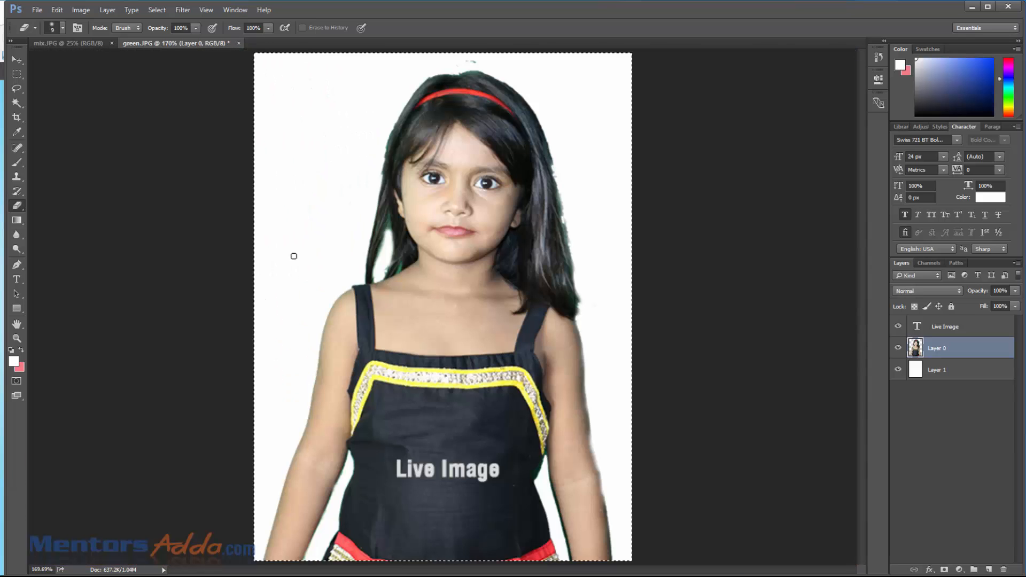
pyautogui.click(472, 64)
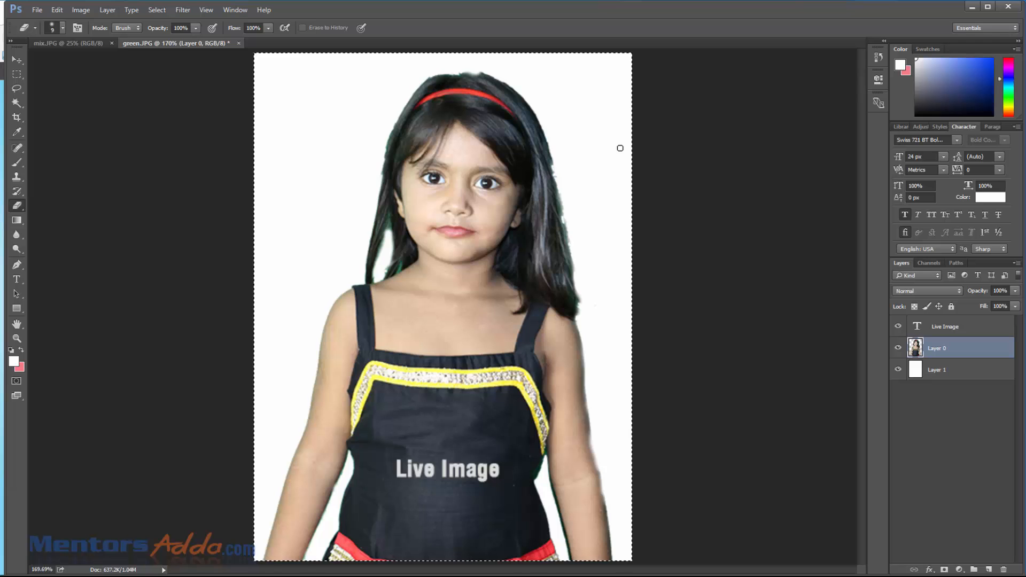
# Export the image for the web as PNG-24 with the white layer still visible, replacing green2.png
pyautogui.hotkey('ctrl', 'alt', 'shift', 's')
pyautogui.click(487, 476)
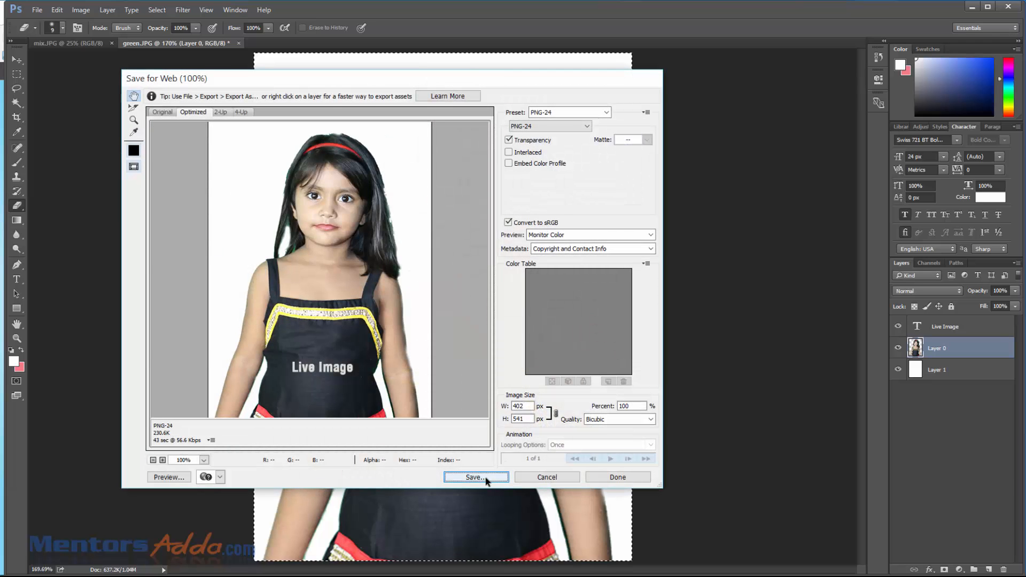
pyautogui.doubleClick(271, 166)
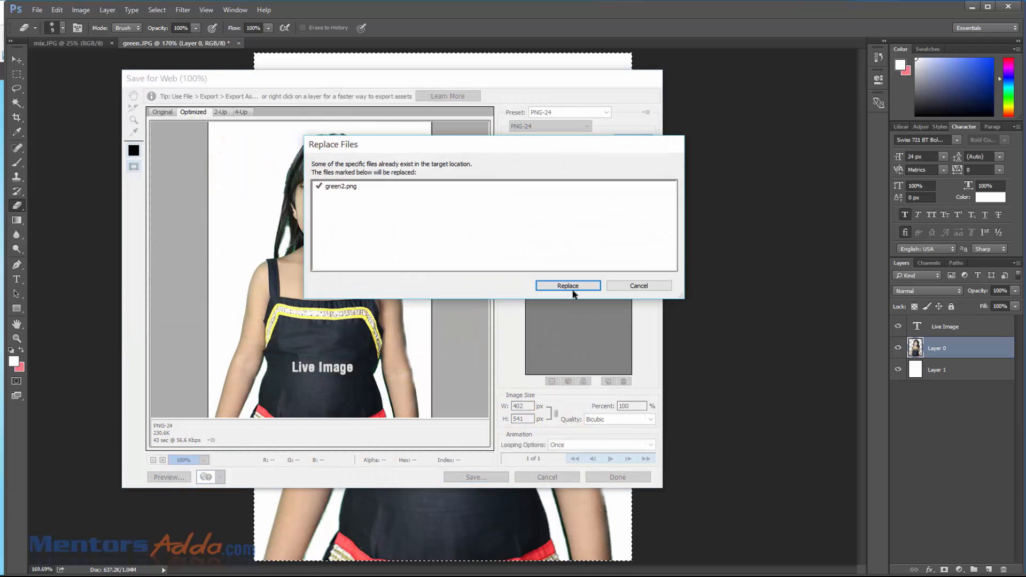
pyautogui.click(570, 286)
# Switch to the browser, reload the index.html page to check the exported image, and return to Photoshop
pyautogui.hotkey('alt', 'Tab')
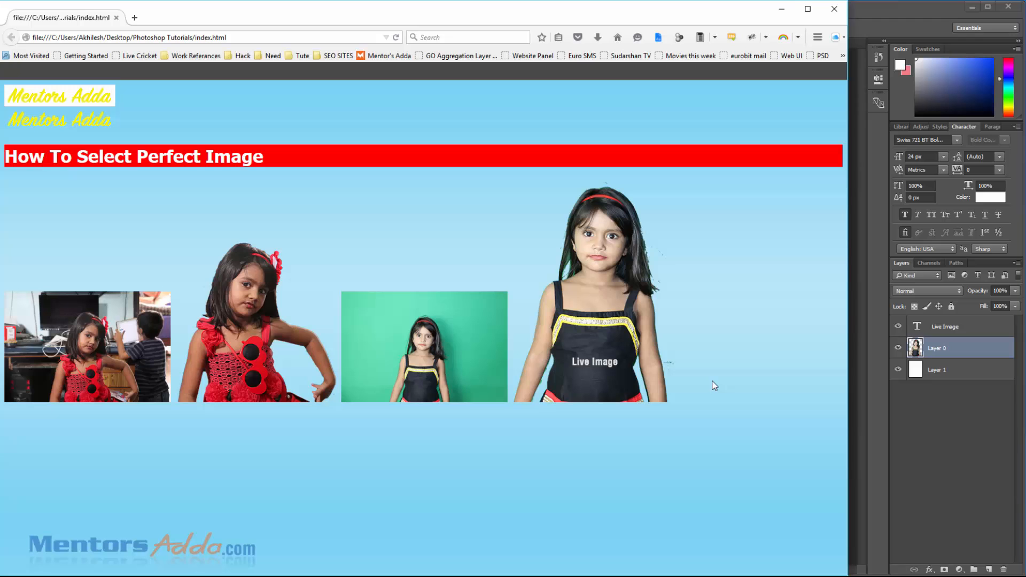
pyautogui.press('F5')
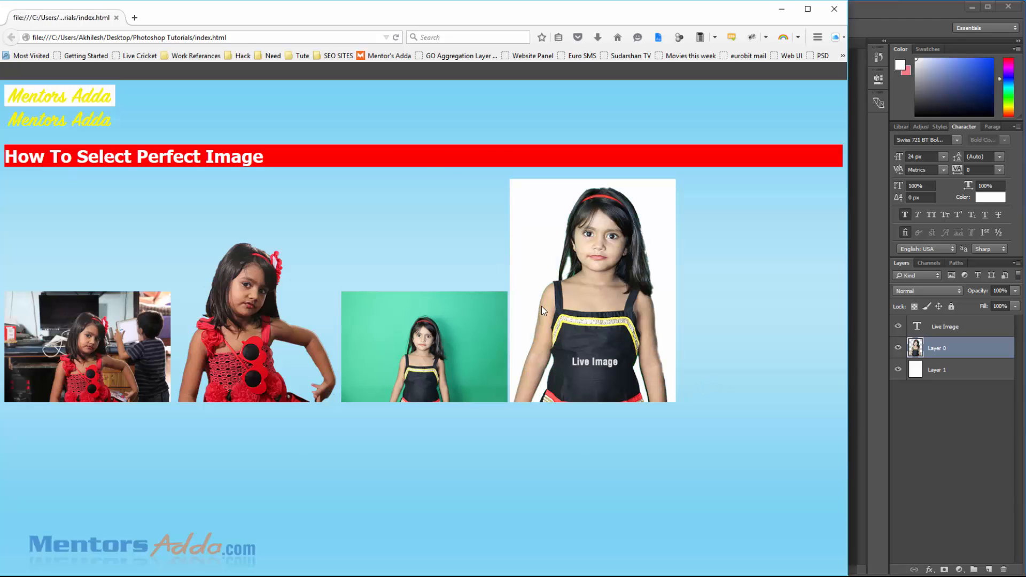
pyautogui.hotkey('alt', 'Tab')
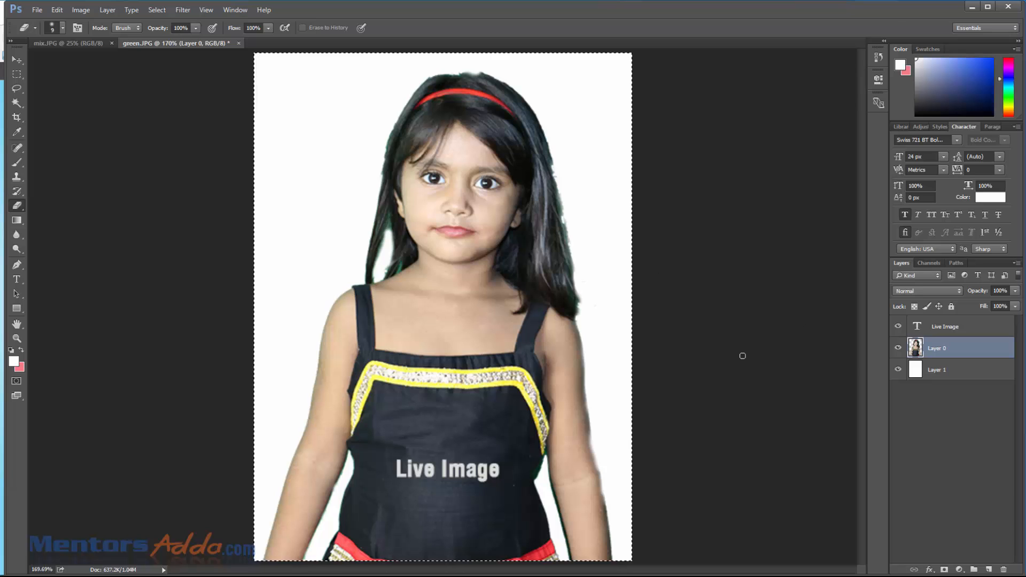
# Hide the white Layer 1 and export the image for the web as a transparent PNG-24, replacing green2.png
pyautogui.click(897, 370)
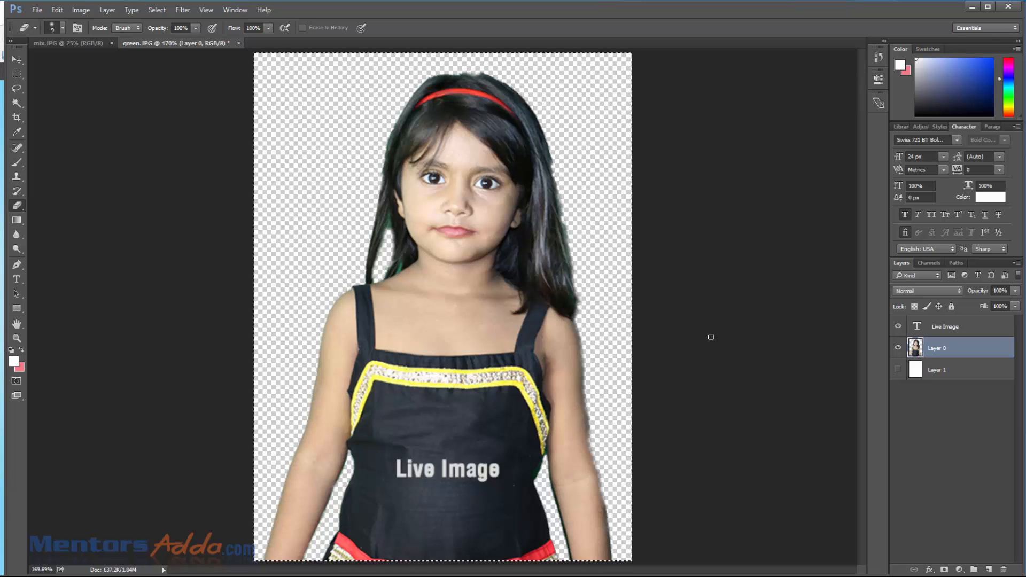
pyautogui.hotkey('ctrl', 'alt', 'shift', 's')
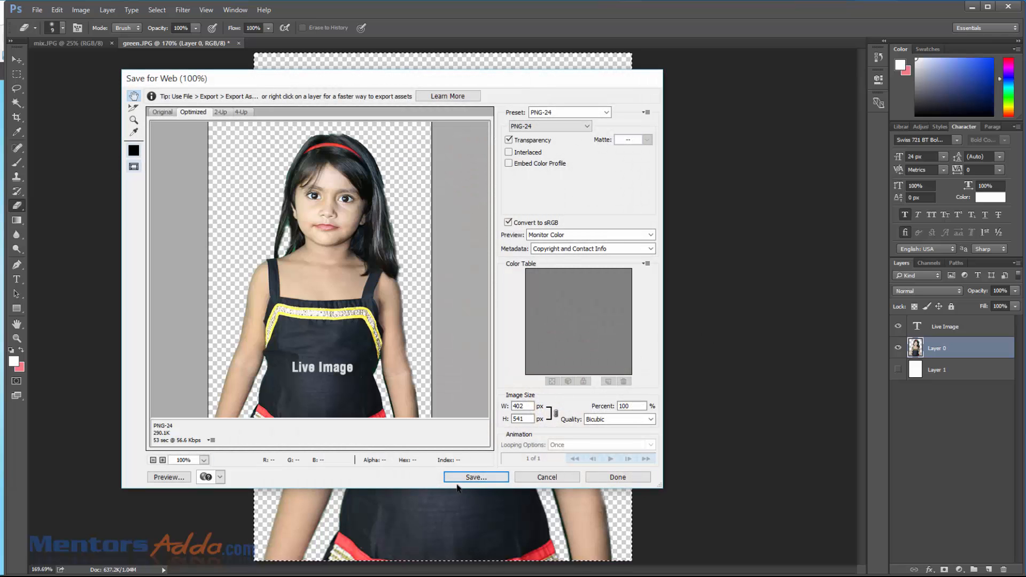
pyautogui.click(460, 477)
pyautogui.click(270, 157)
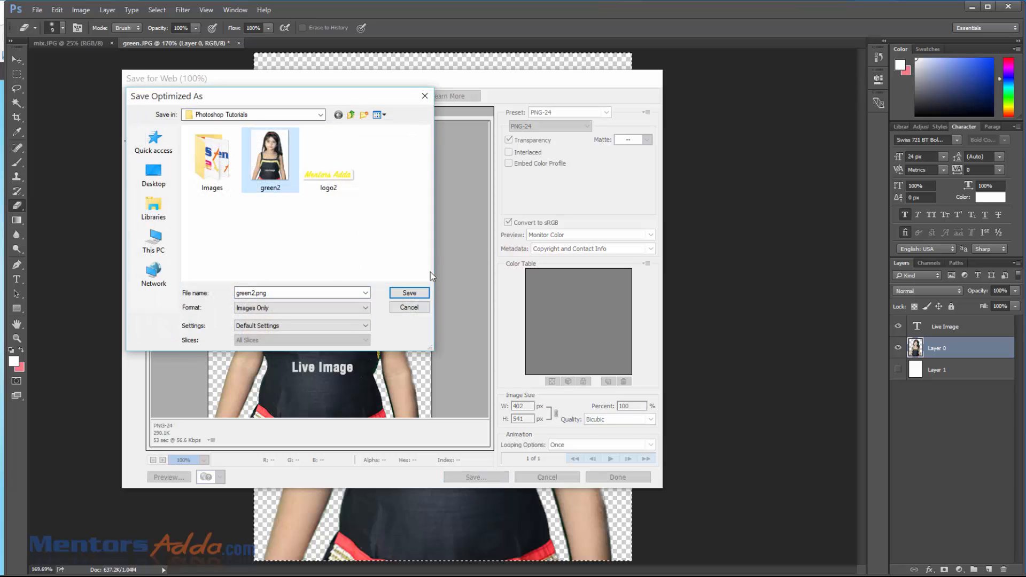
pyautogui.click(409, 293)
pyautogui.click(566, 290)
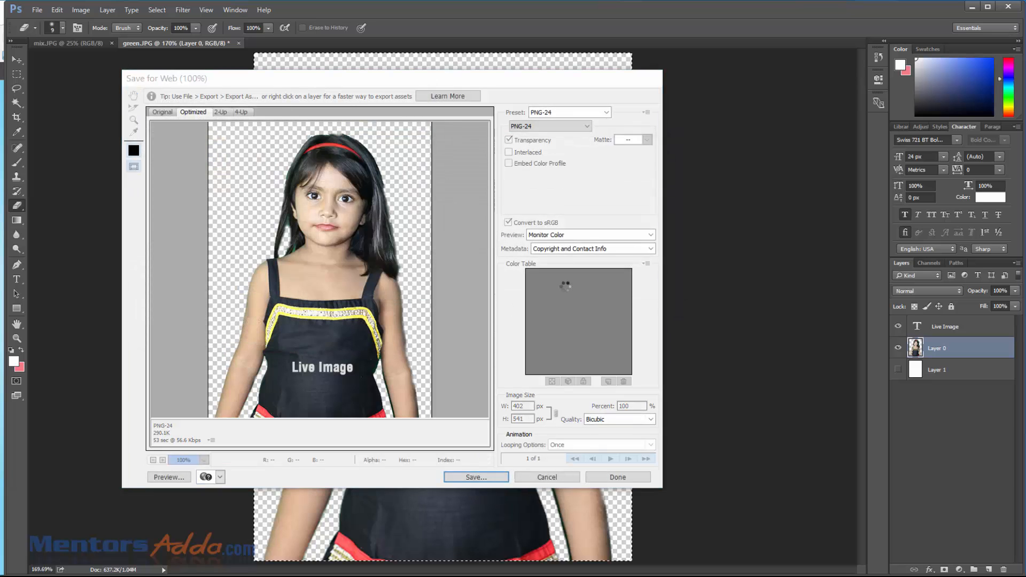
# Reload index.html in the browser to check the transparent image, and return to Photoshop's mix.JPG document
pyautogui.hotkey('alt', 'Tab')
pyautogui.press('F5')
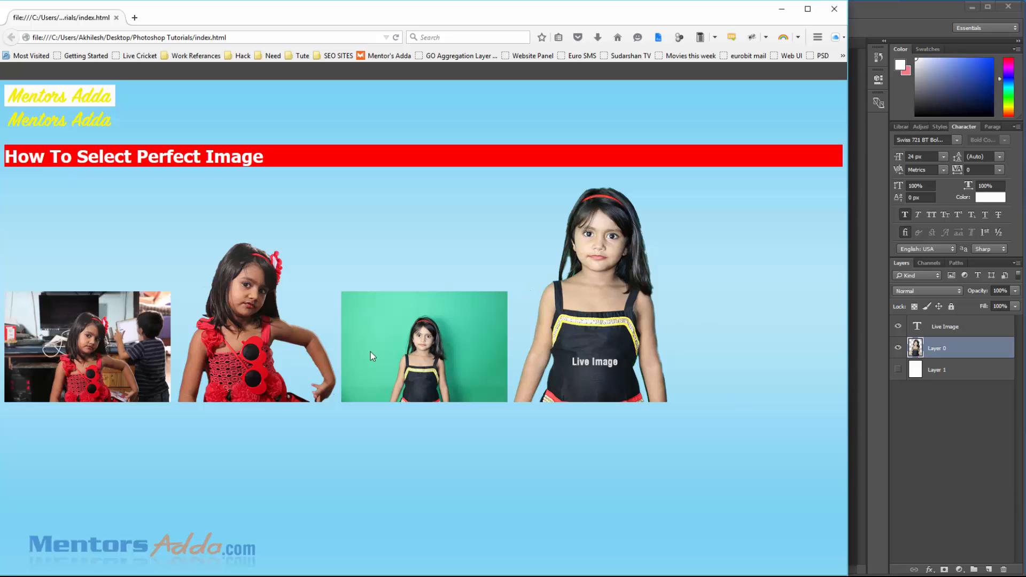
pyautogui.hotkey('alt', 'Tab')
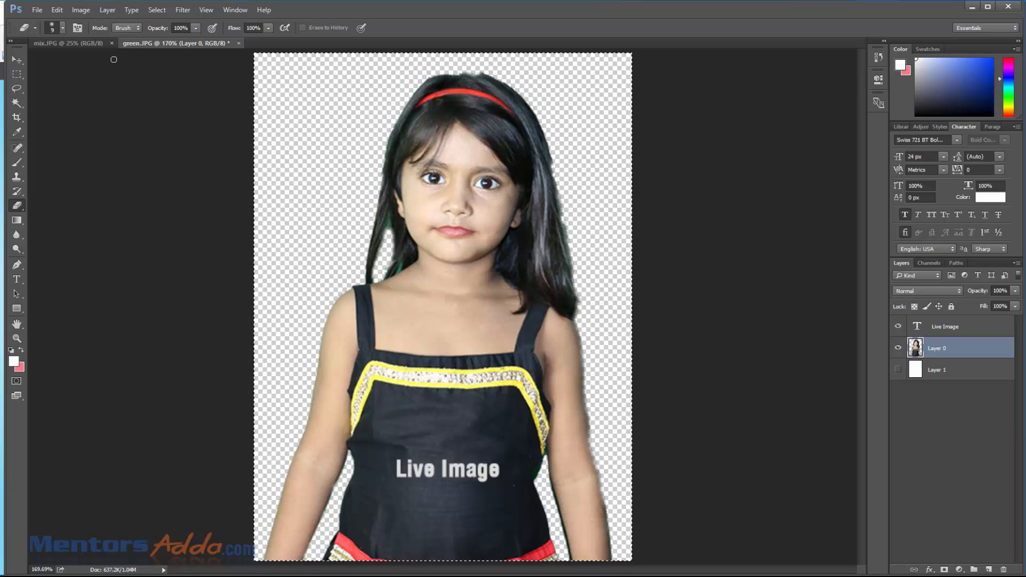
pyautogui.click(99, 43)
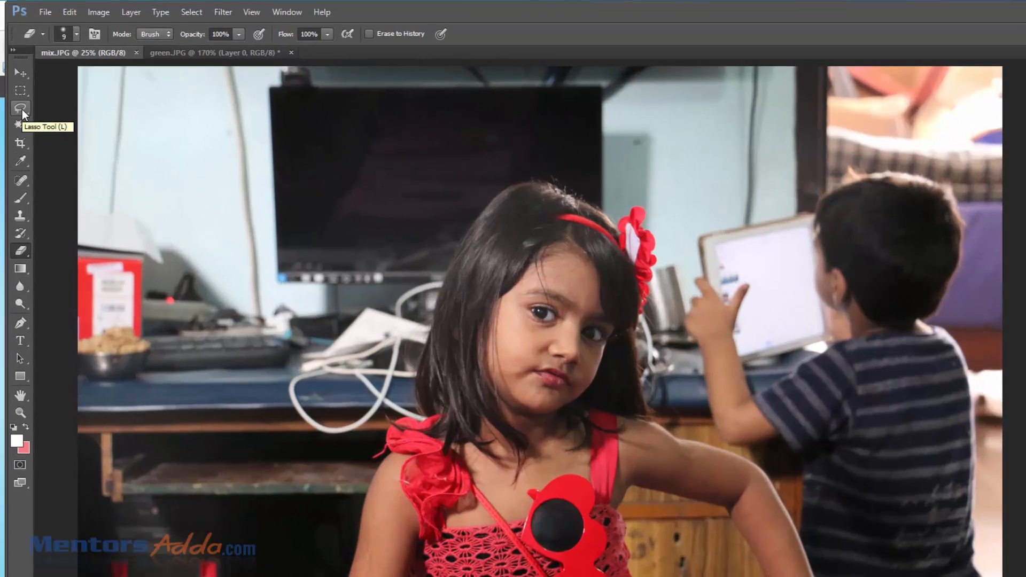
# Try a freehand Lasso selection around the girl's left-hand arm, and deselect it
pyautogui.click(17, 89)
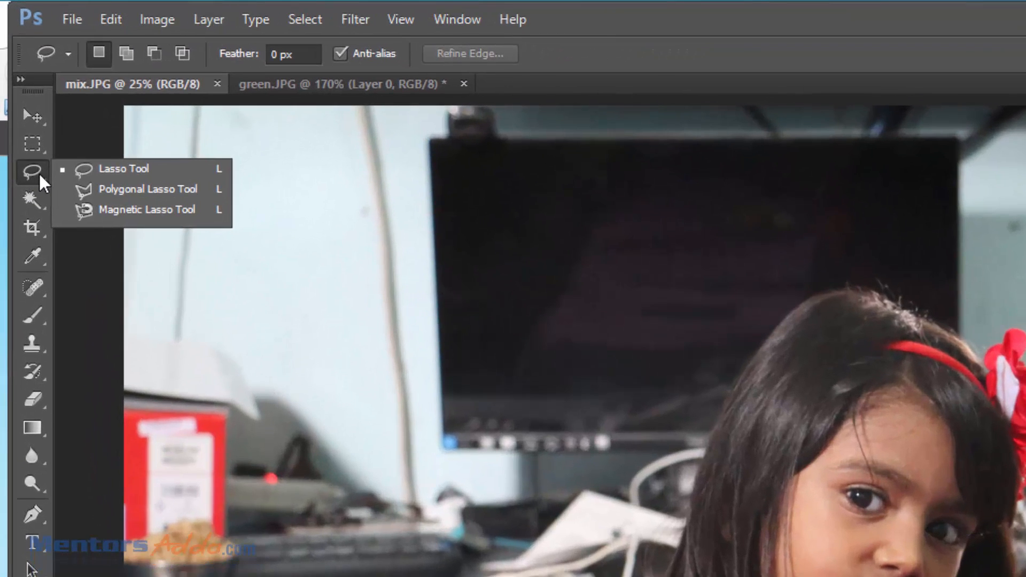
pyautogui.click(81, 172)
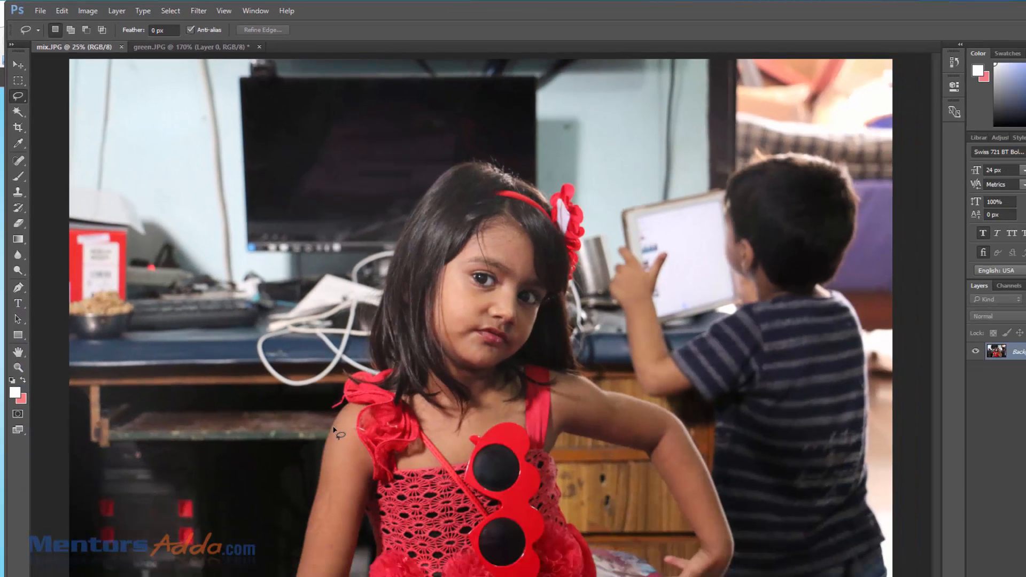
pyautogui.moveTo(333, 428)
pyautogui.mouseDown()
pyautogui.moveTo(301, 571)
pyautogui.moveTo(348, 463)
pyautogui.moveTo(423, 563)
pyautogui.moveTo(369, 564)
pyautogui.mouseUp()
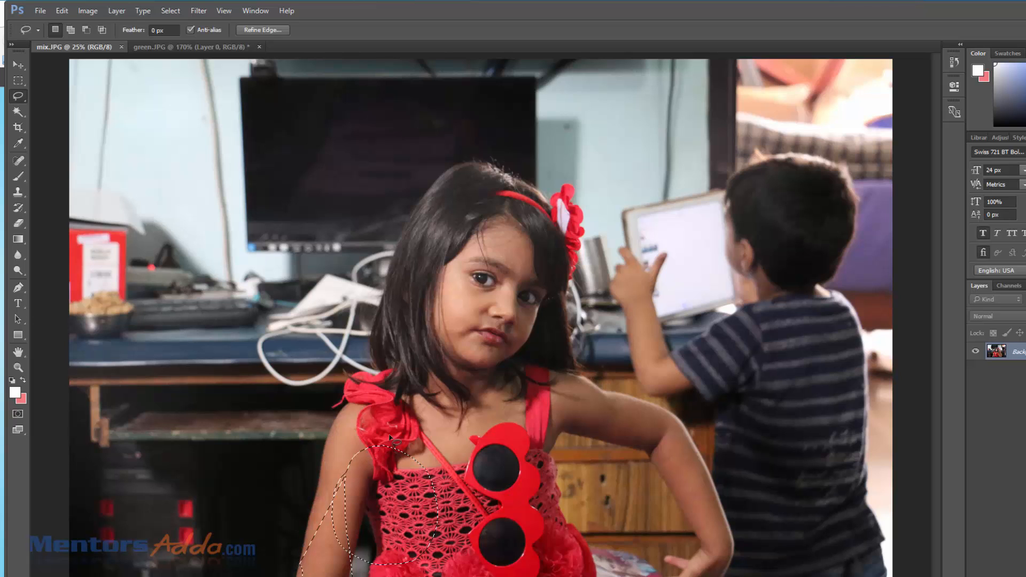
pyautogui.hotkey('ctrl', 'd')
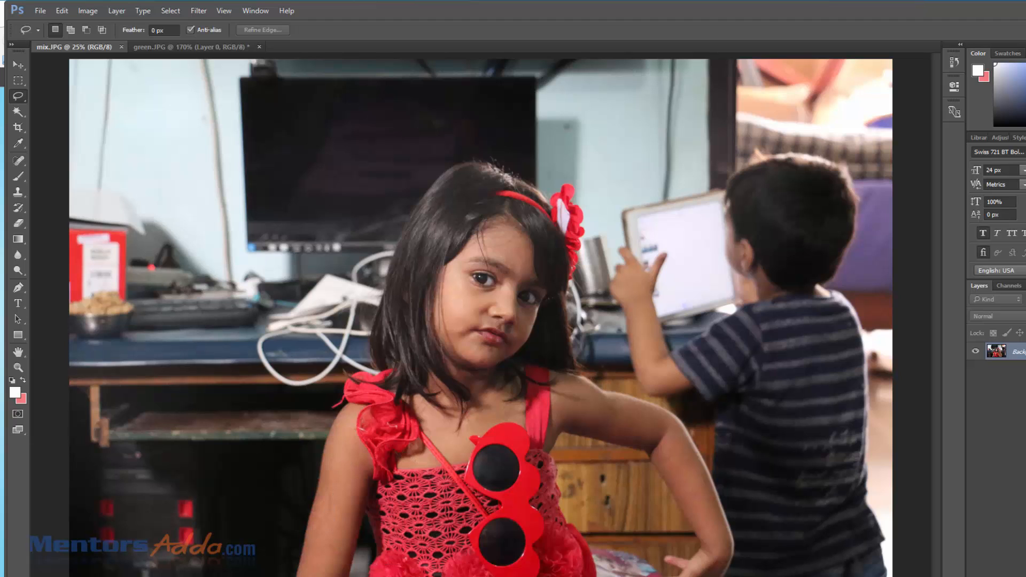
# Try a Polygonal Lasso selection with straight segments around the girl's left-hand arm, and deselect it
pyautogui.rightClick(16, 102)
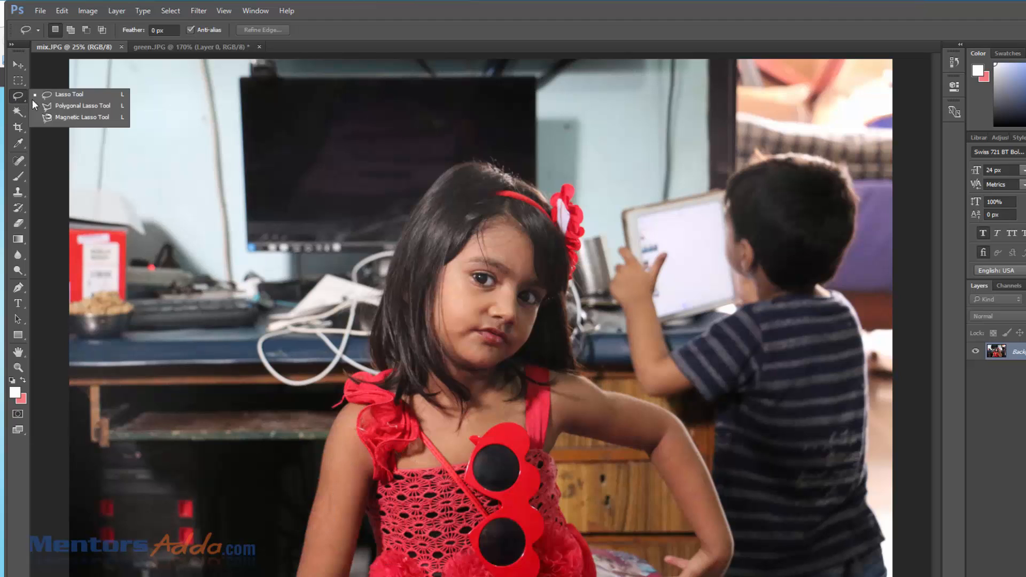
pyautogui.click(78, 106)
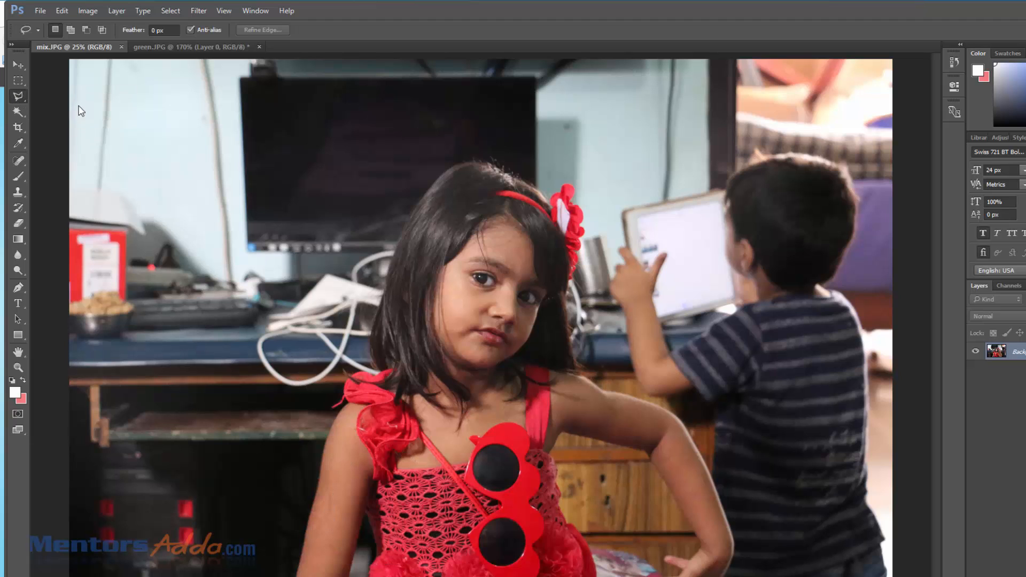
pyautogui.click(332, 428)
pyautogui.click(364, 515)
pyautogui.click(332, 432)
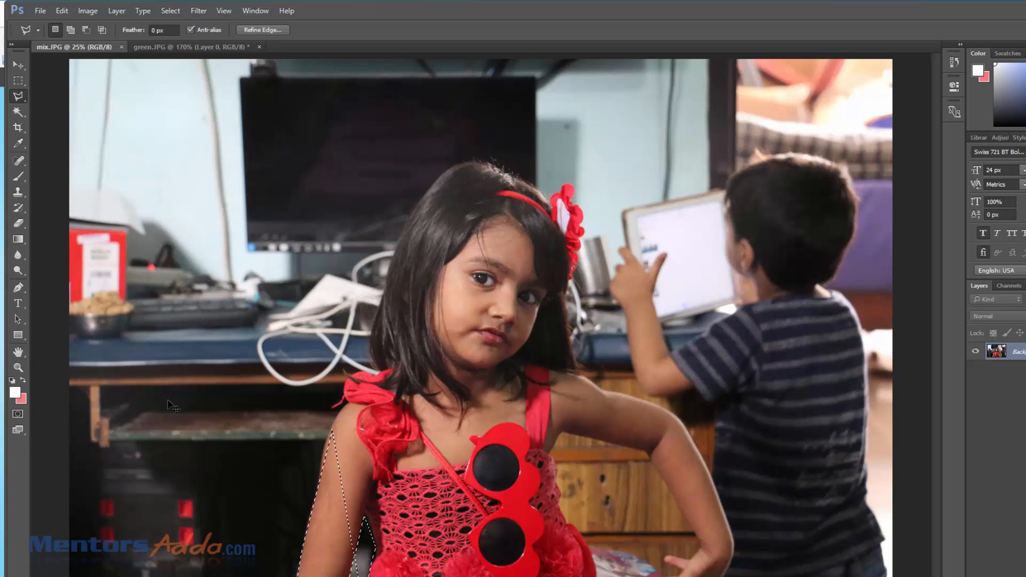
pyautogui.hotkey('ctrl', 'd')
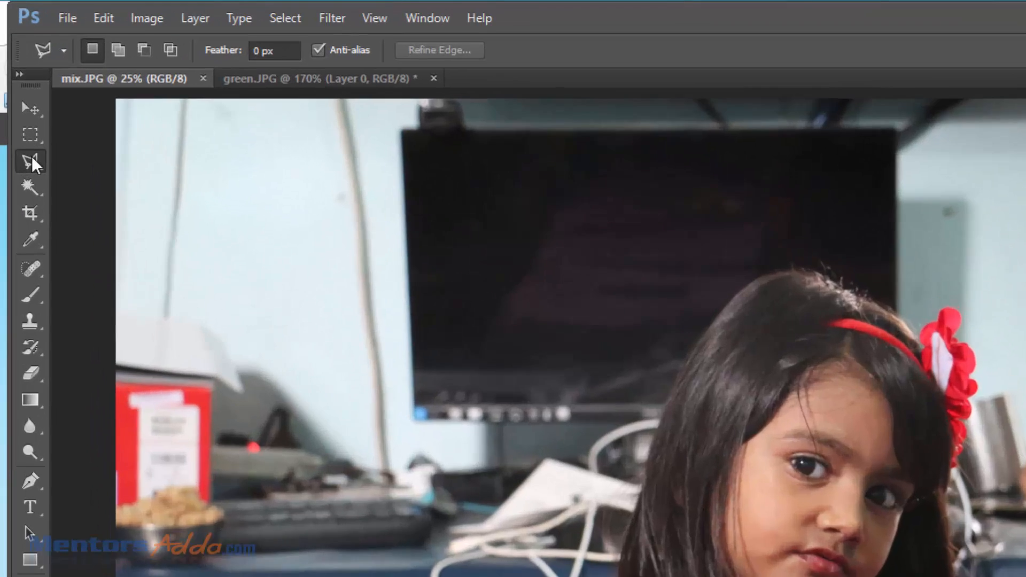
# Try a Magnetic Lasso selection that follows the edges of the girl's left-hand arm and dress, and close it
pyautogui.click(18, 96)
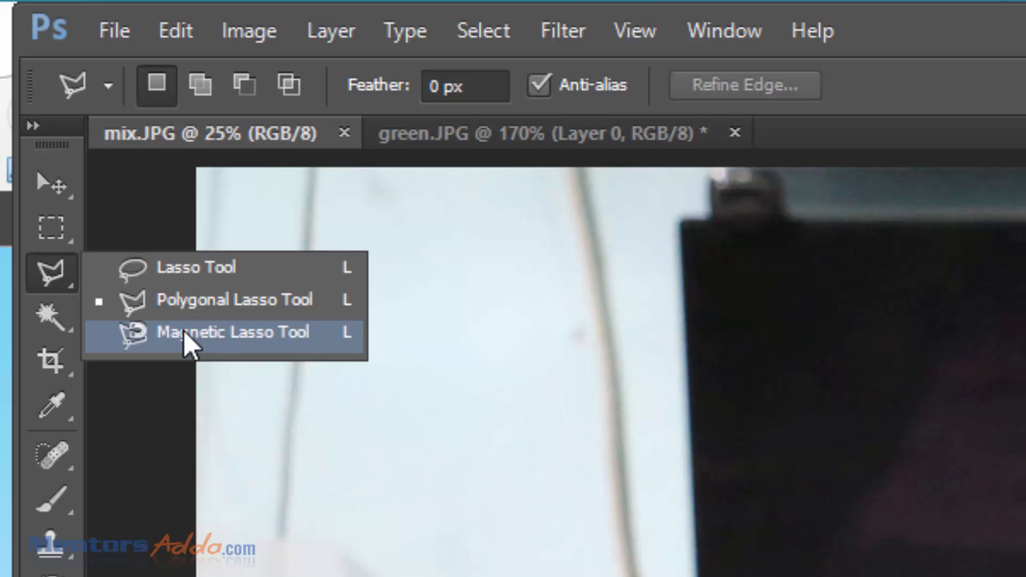
pyautogui.click(183, 328)
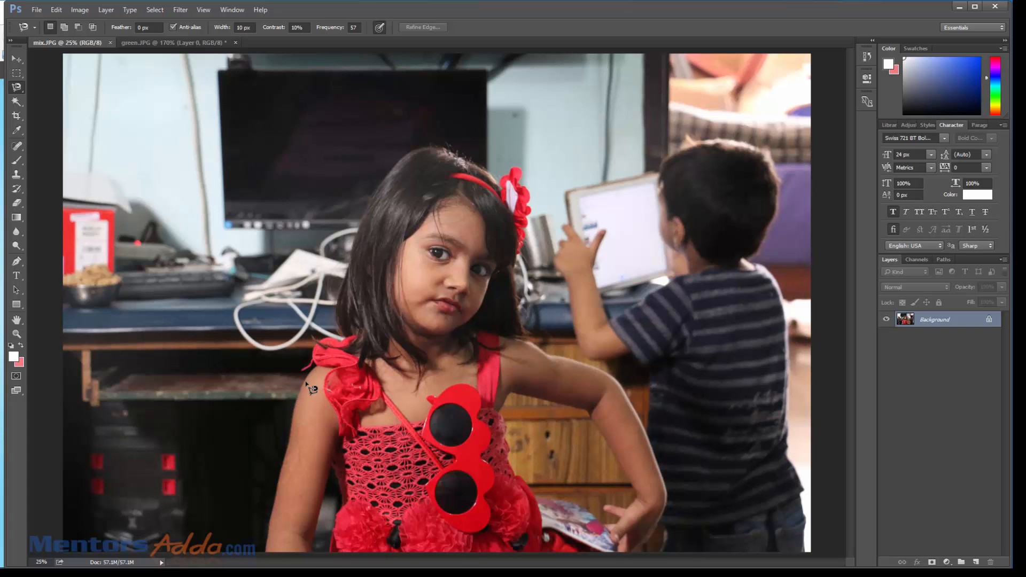
pyautogui.click(309, 382)
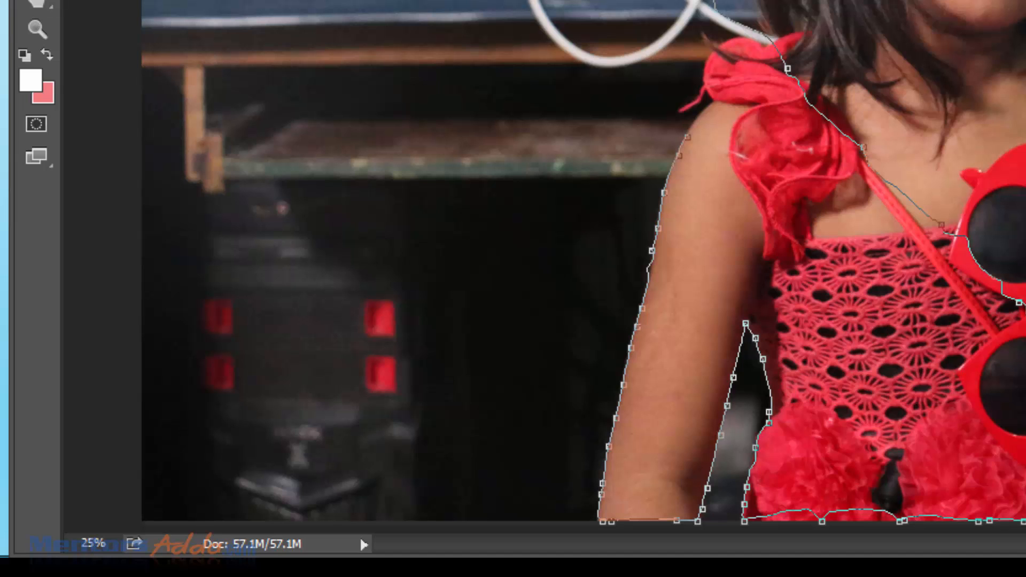
pyautogui.press('Return')
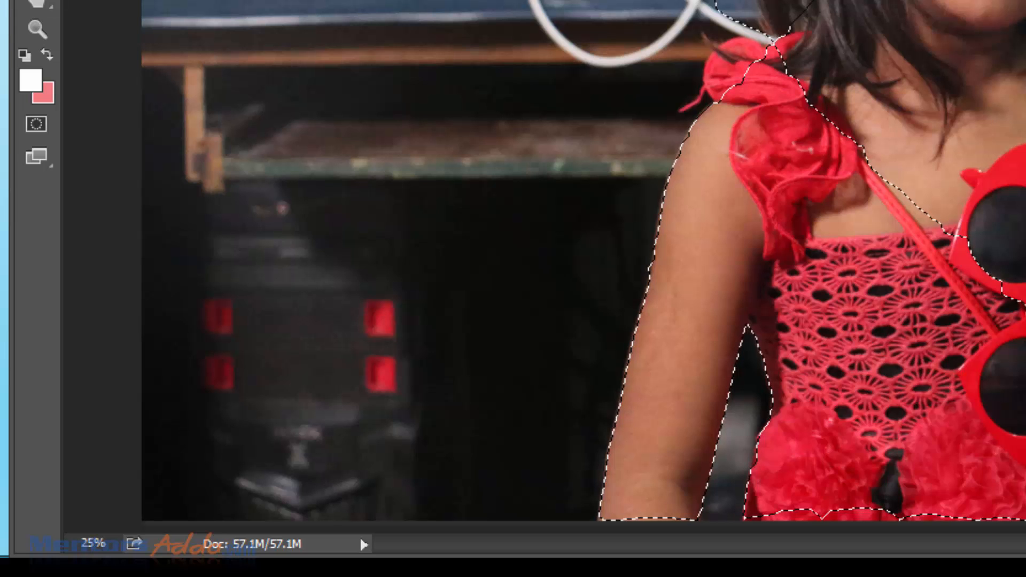
# Clear the selected area to the background colour, undo the clearing, and deselect
pyautogui.press('BackSpace')
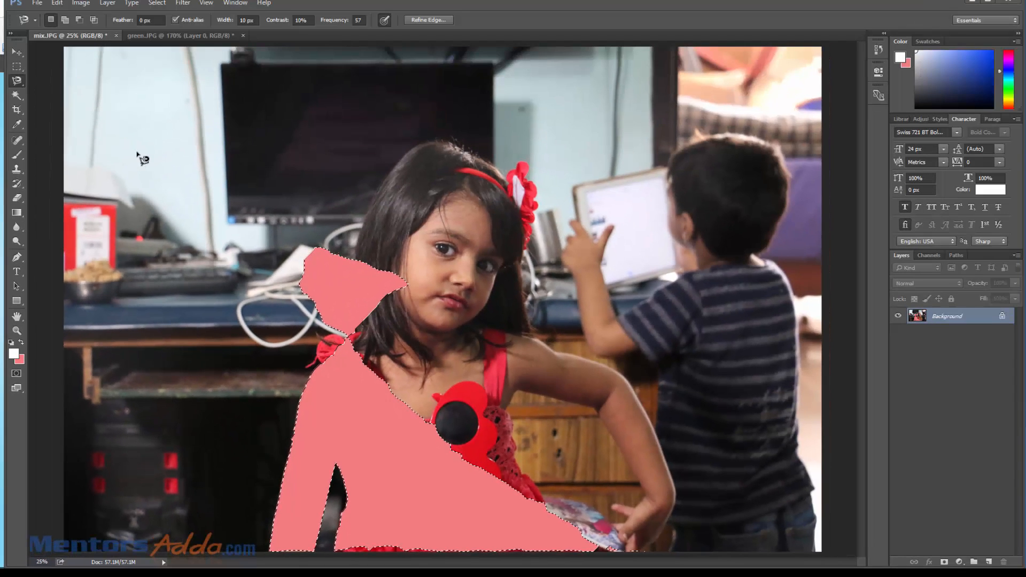
pyautogui.hotkey('ctrl', 'z')
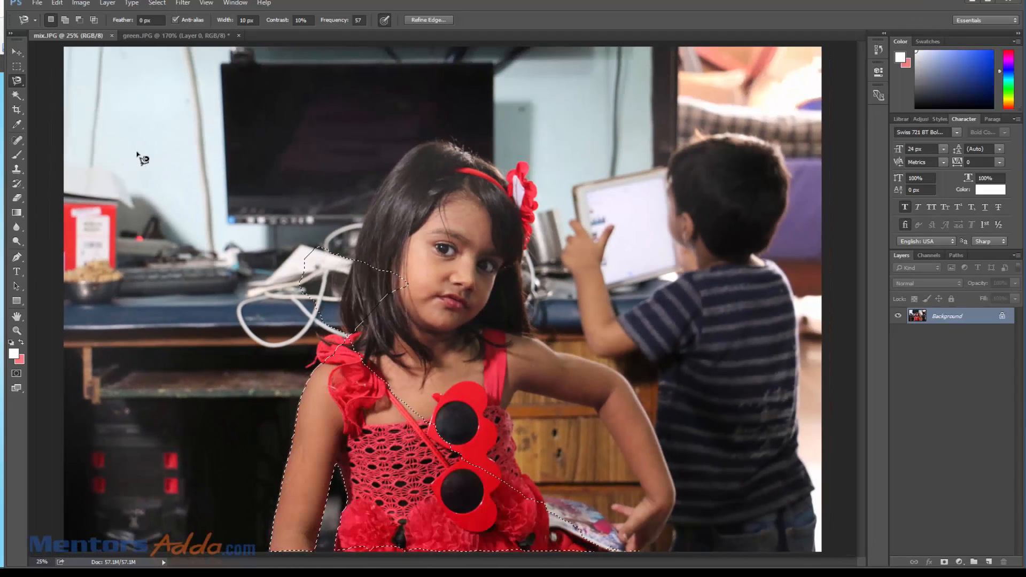
pyautogui.hotkey('ctrl', 'd')
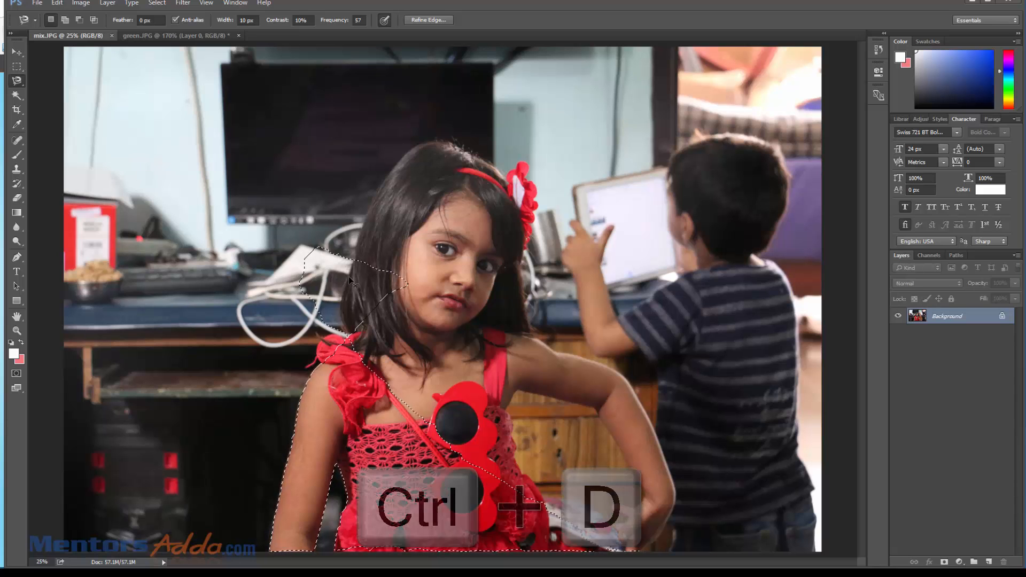
pyautogui.hotkey('ctrl', 'd')
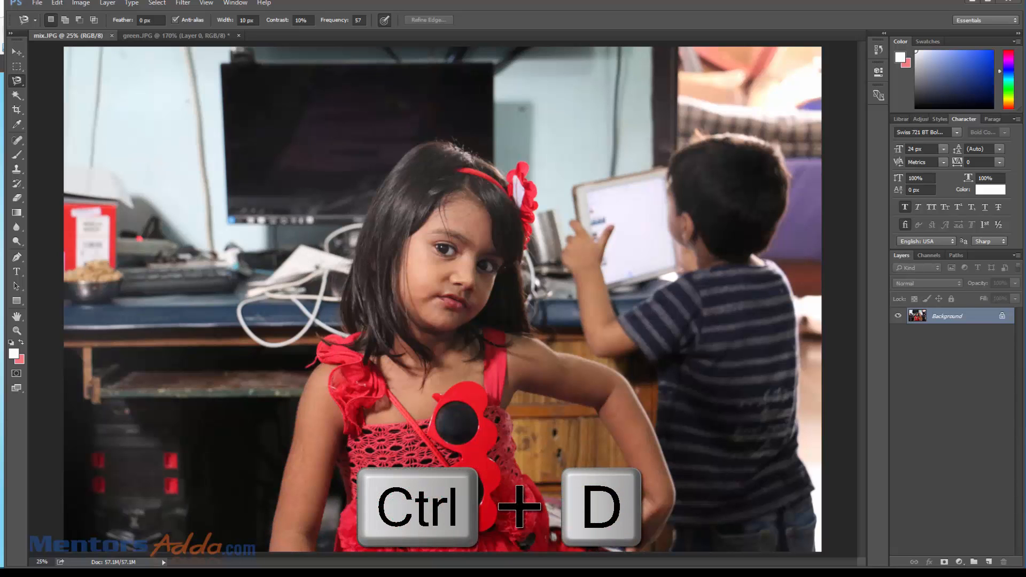
# Select the girl's face, neck and chest with the Quick Selection tool
pyautogui.click(17, 95)
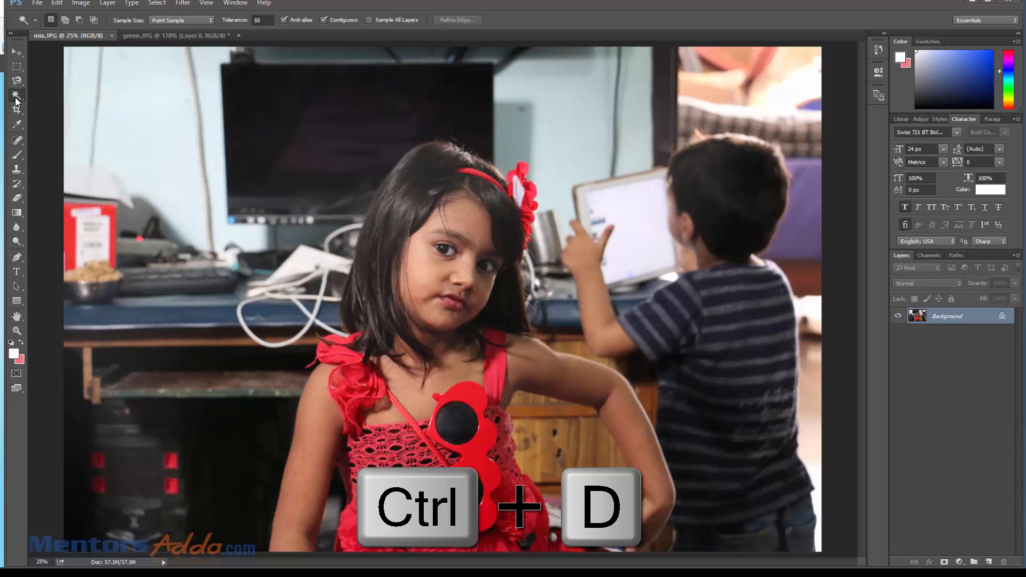
pyautogui.rightClick(17, 95)
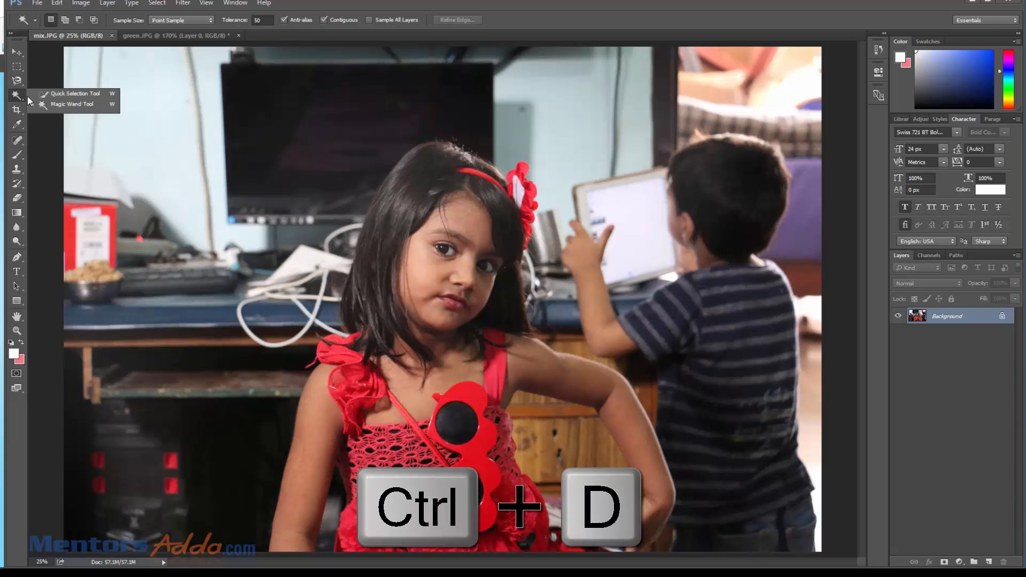
pyautogui.click(65, 93)
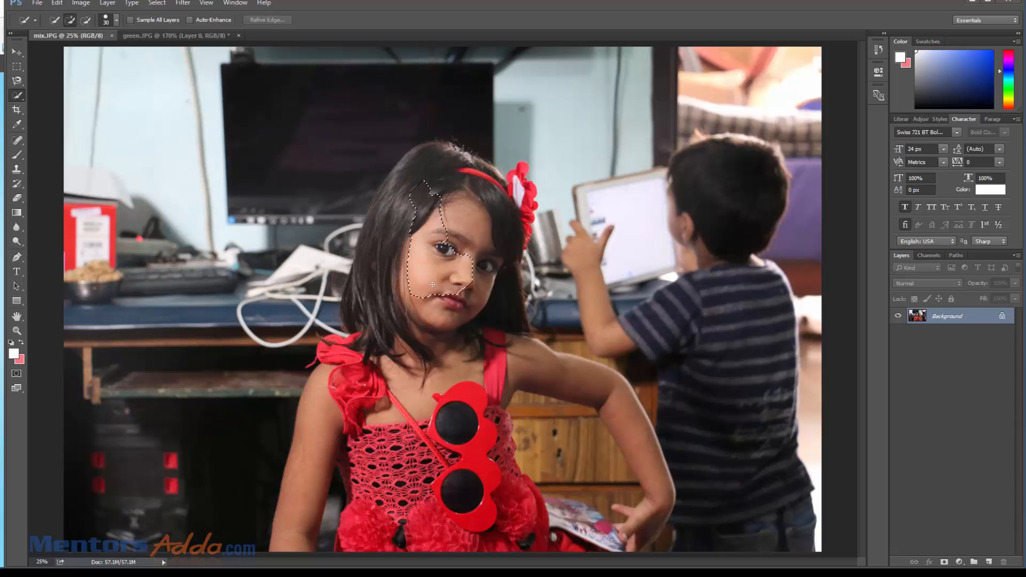
pyautogui.moveTo(436, 324); pyautogui.dragTo(445, 409)
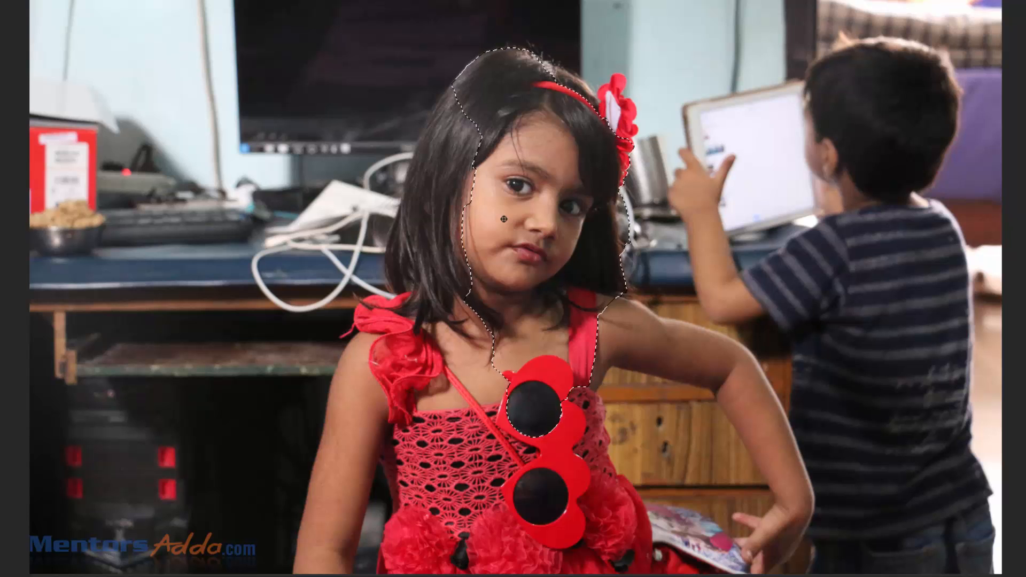
# Enlarge the Quick Selection brush and add the girl's left-hand hair to the selection, up to its outer edge
pyautogui.press(']')
pyautogui.press(']')
pyautogui.press(']')
pyautogui.press(']')
pyautogui.press(']')
pyautogui.press(']')
pyautogui.press(']')
pyautogui.press(']')
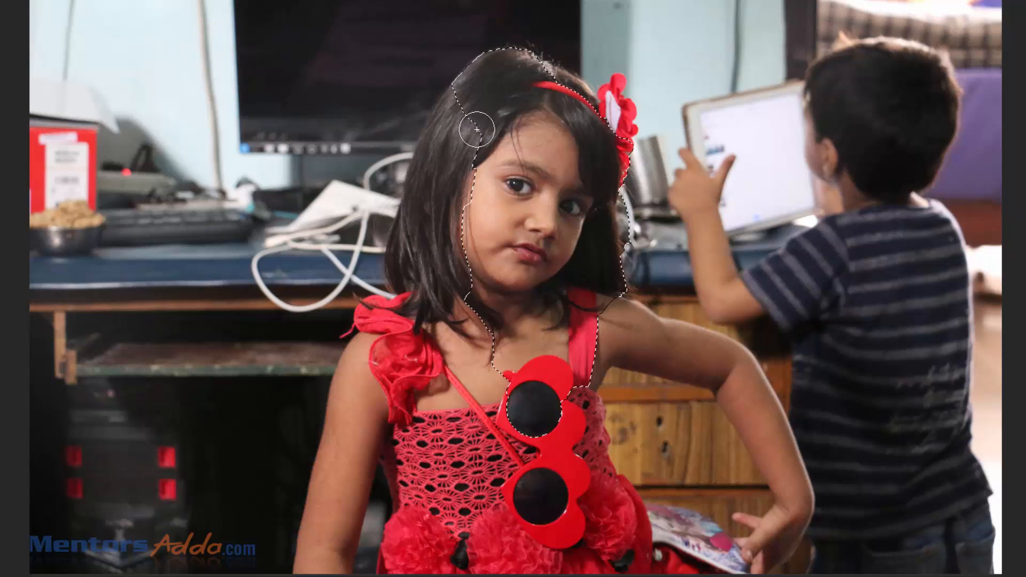
pyautogui.moveTo(477, 129); pyautogui.dragTo(458, 164)
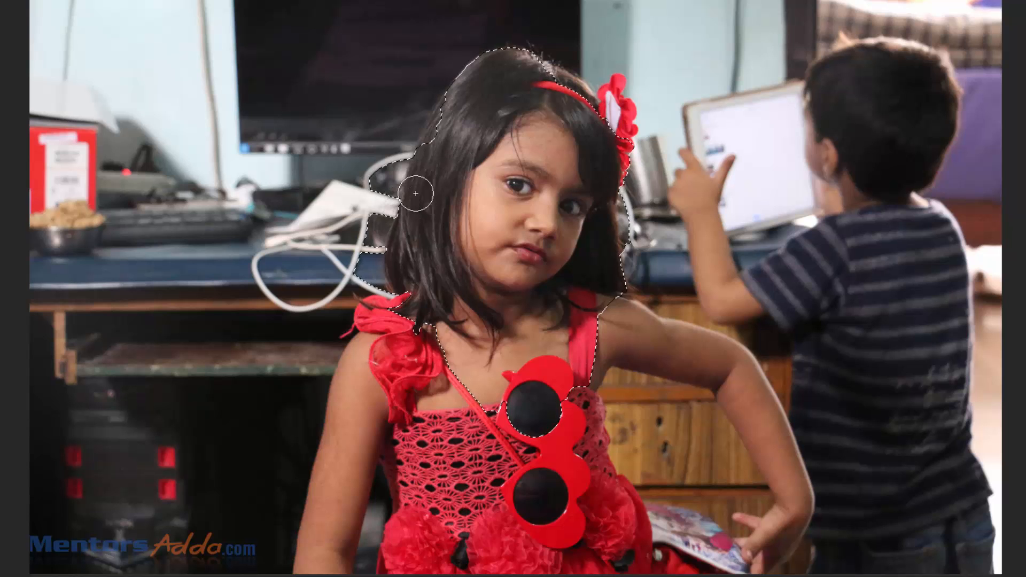
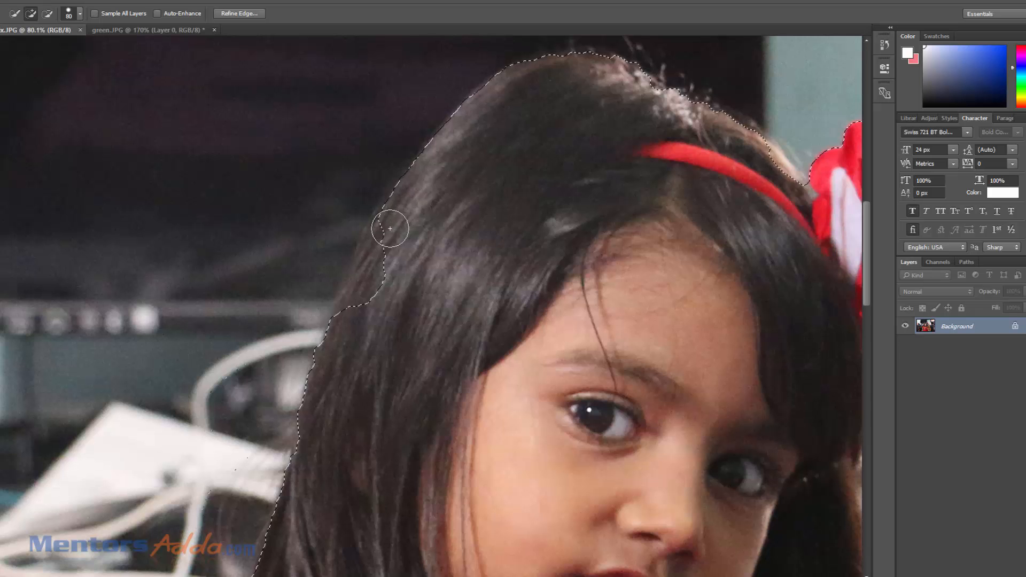
pyautogui.moveTo(387, 229); pyautogui.dragTo(373, 263)
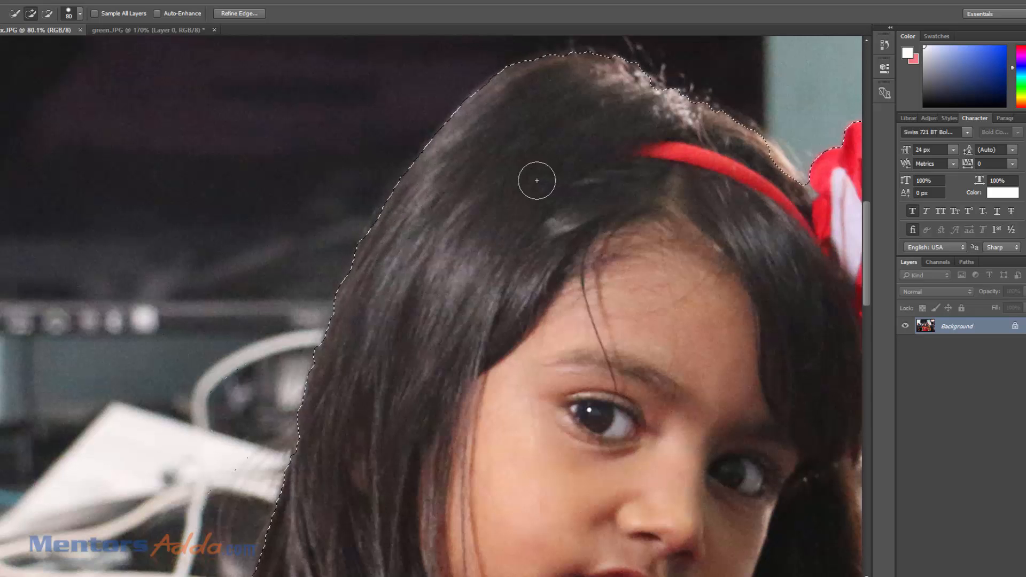
# Reduce the Quick Selection brush to 35 px and subtract the background in the notch beside the red hair flower
pyautogui.moveTo(638, 142)
pyautogui.mouseDown()
pyautogui.moveTo(490, 235)
pyautogui.moveTo(376, 253)
pyautogui.mouseUp()
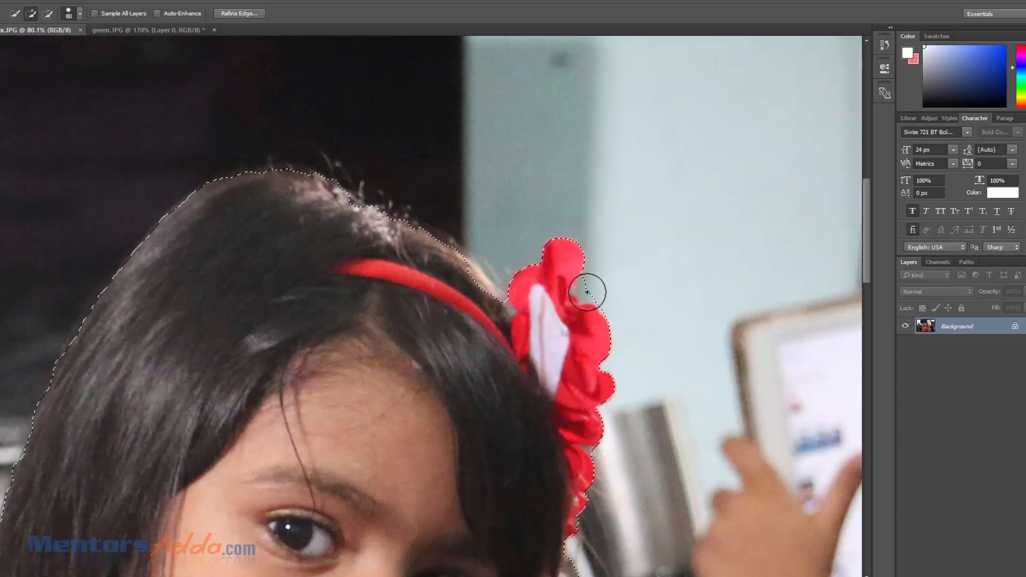
pyautogui.press('alt')
pyautogui.press('[')
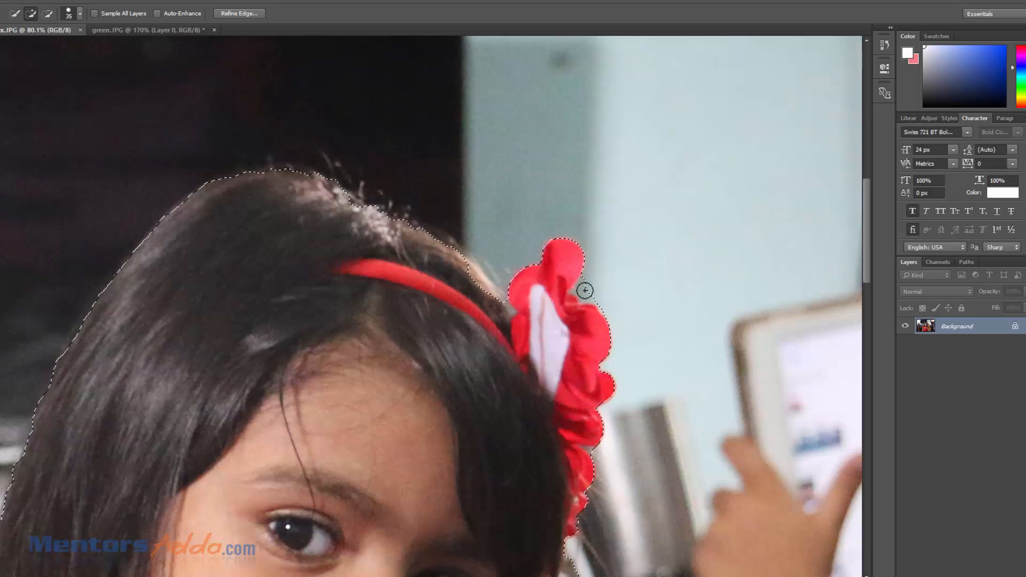
pyautogui.hotkey('ctrl', 'space')
pyautogui.moveTo(585, 290); pyautogui.dragTo(618, 327)
pyautogui.press('alt')
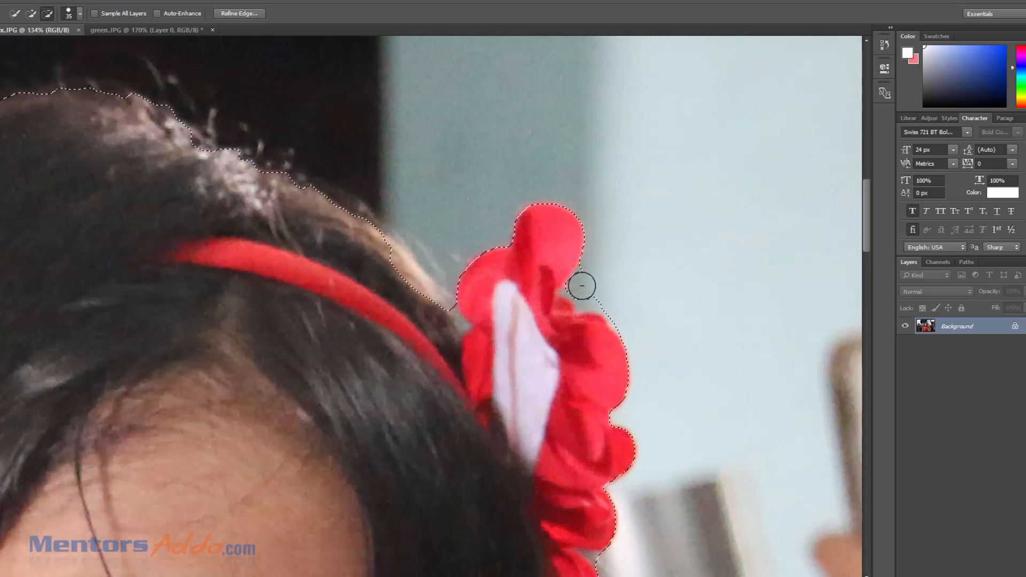
pyautogui.moveTo(587, 298); pyautogui.dragTo(590, 280)
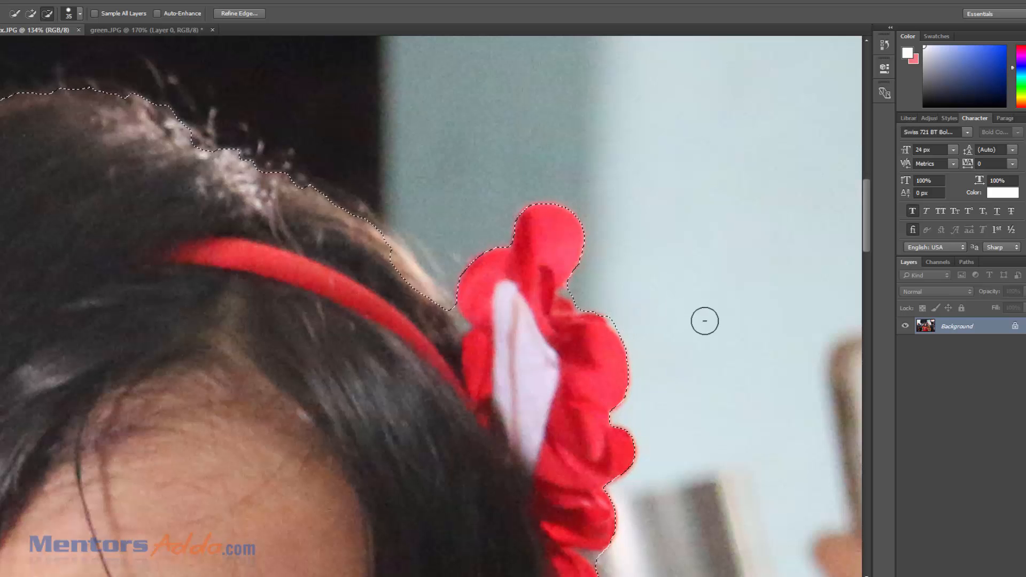
# Subtract the background strip beside the girl's hair, from below the red hair flower down toward the shoulder
pyautogui.moveTo(669, 485)
pyautogui.mouseDown()
pyautogui.moveTo(639, 213)
pyautogui.moveTo(696, 403)
pyautogui.moveTo(699, 351)
pyautogui.mouseUp()
pyautogui.moveTo(684, 454); pyautogui.dragTo(671, 354)
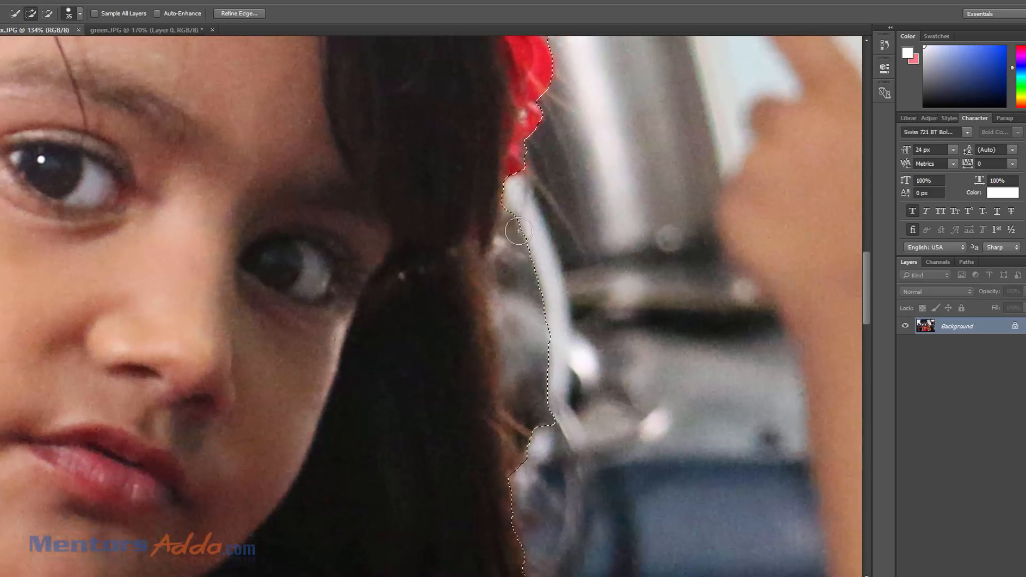
pyautogui.press('alt')
pyautogui.moveTo(514, 218); pyautogui.dragTo(527, 455)
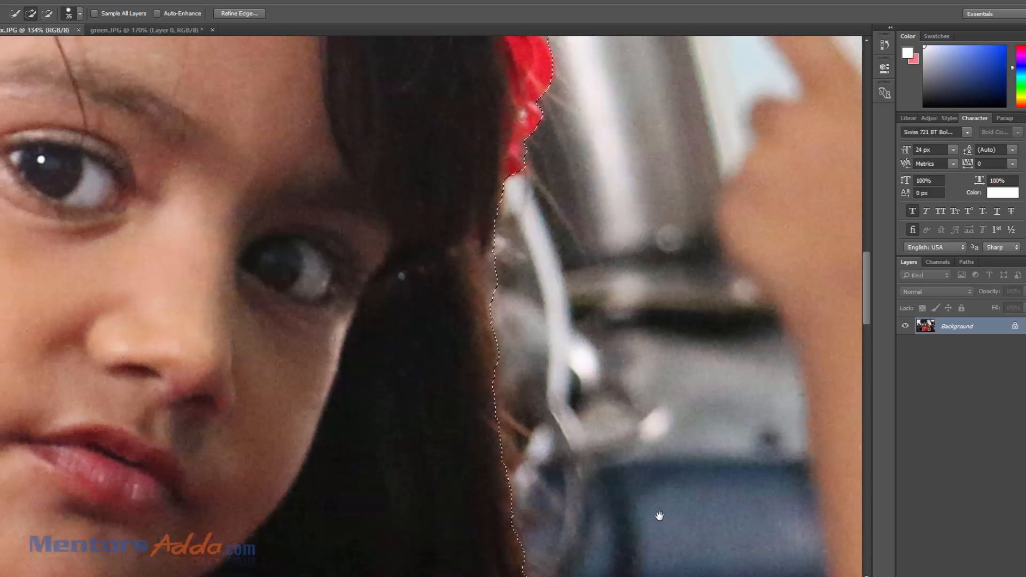
# Correct the selection edge along the girl's bent arm and hand at the image bottom, removing the brown background there
pyautogui.moveTo(660, 515); pyautogui.dragTo(570, 283)
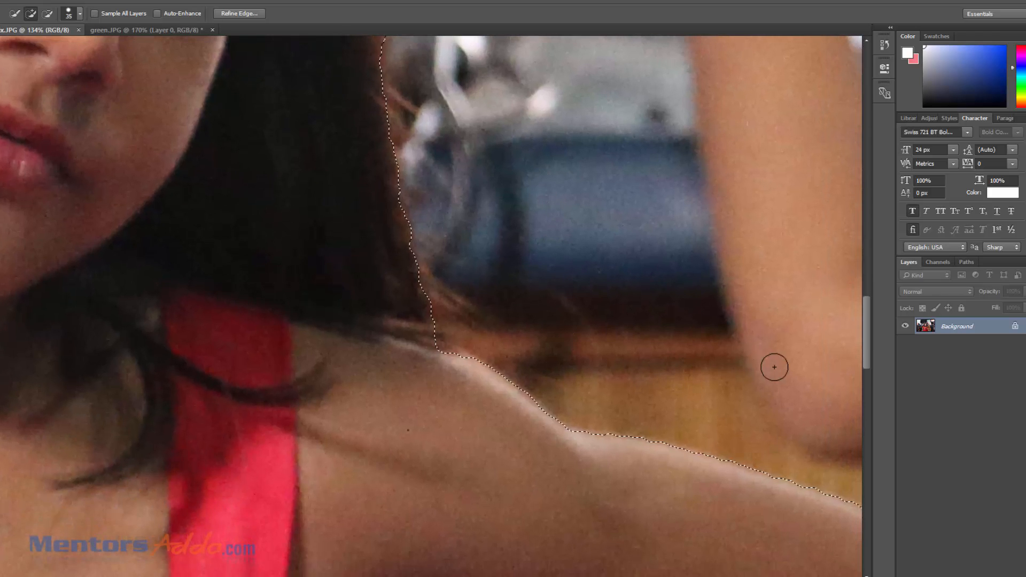
pyautogui.moveTo(772, 367); pyautogui.dragTo(458, 255)
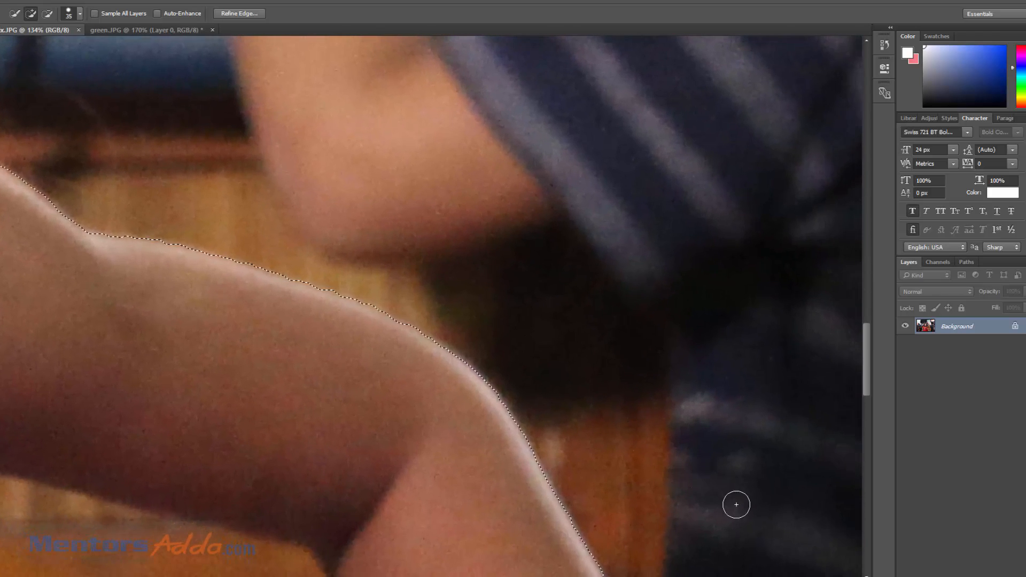
pyautogui.moveTo(735, 502); pyautogui.dragTo(583, 191)
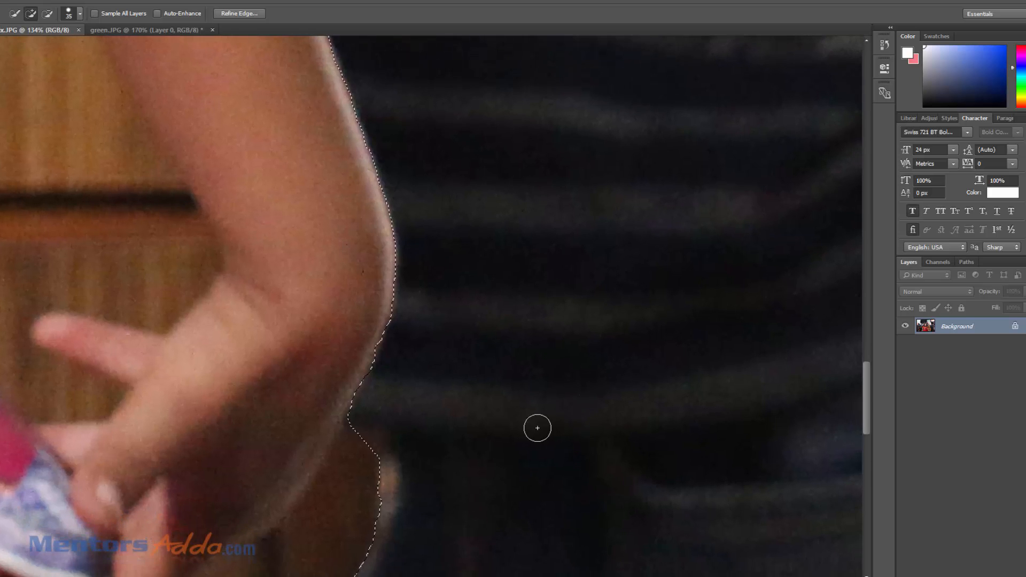
pyautogui.moveTo(433, 459)
pyautogui.mouseDown()
pyautogui.moveTo(536, 206)
pyautogui.moveTo(476, 197)
pyautogui.moveTo(422, 318)
pyautogui.mouseUp()
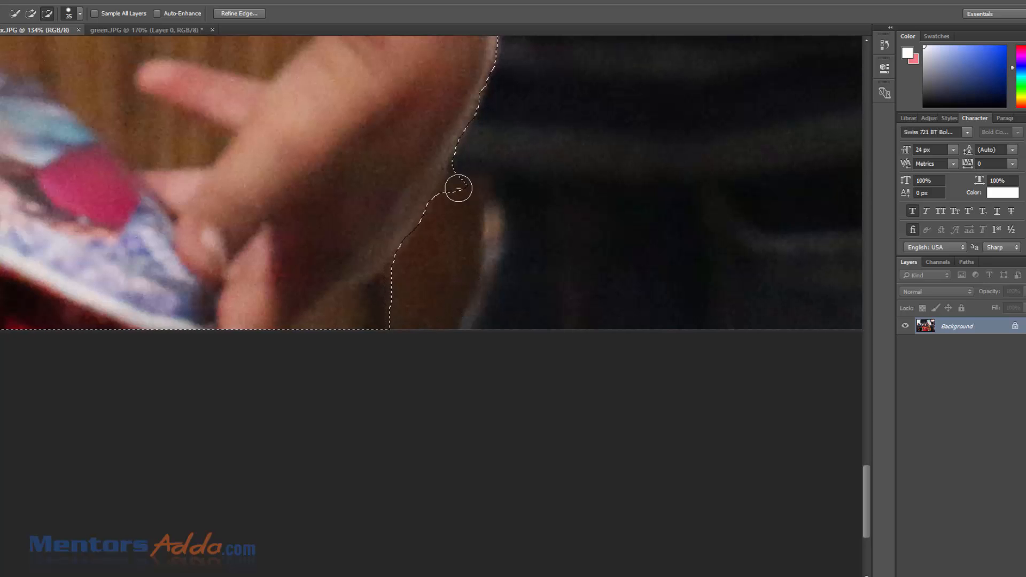
pyautogui.moveTo(462, 189)
pyautogui.mouseDown()
pyautogui.moveTo(447, 311)
pyautogui.moveTo(376, 319)
pyautogui.mouseUp()
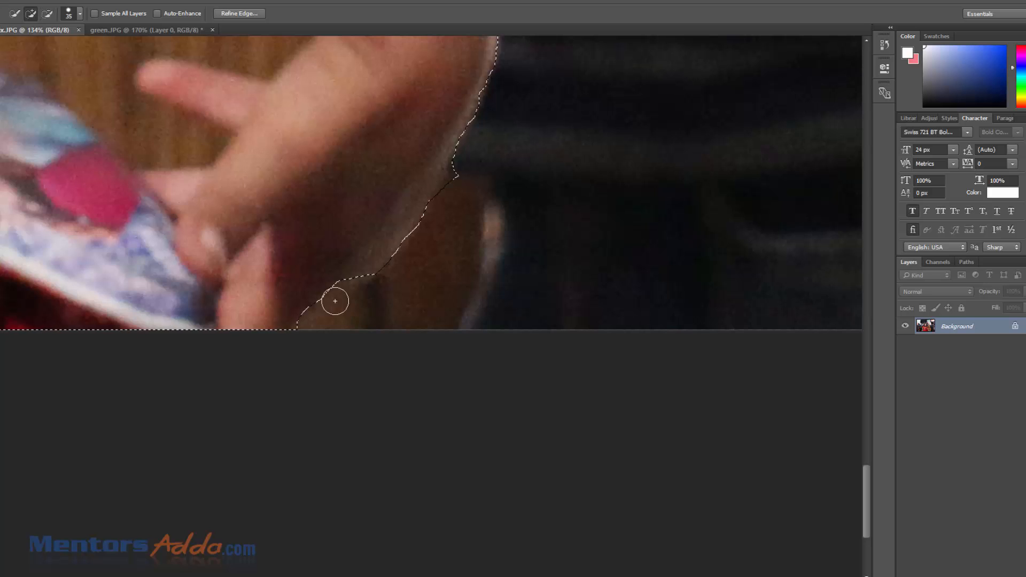
pyautogui.moveTo(341, 280); pyautogui.dragTo(326, 293)
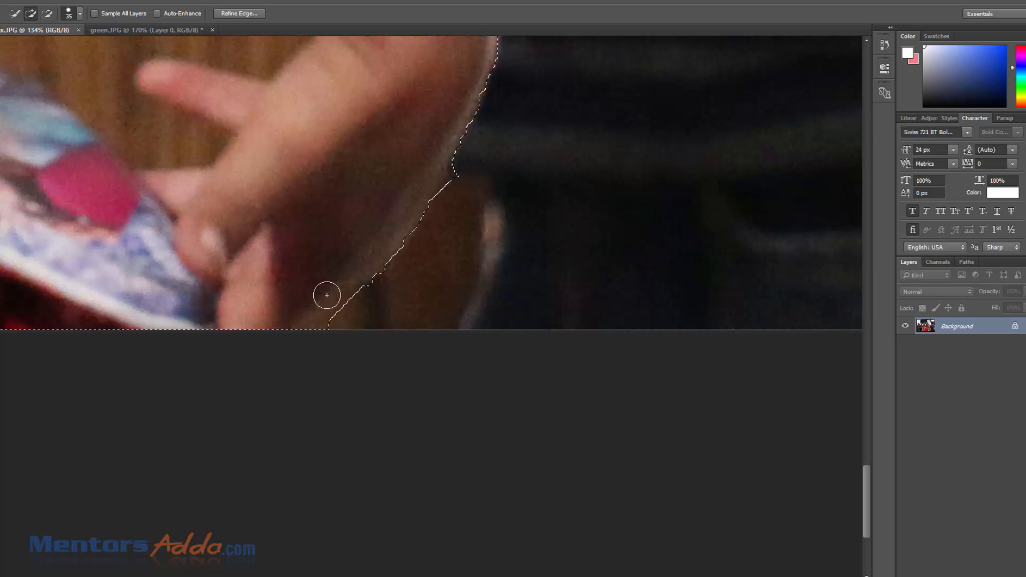
pyautogui.keyDown('alt'); pyautogui.click(466, 181); pyautogui.keyUp('alt')
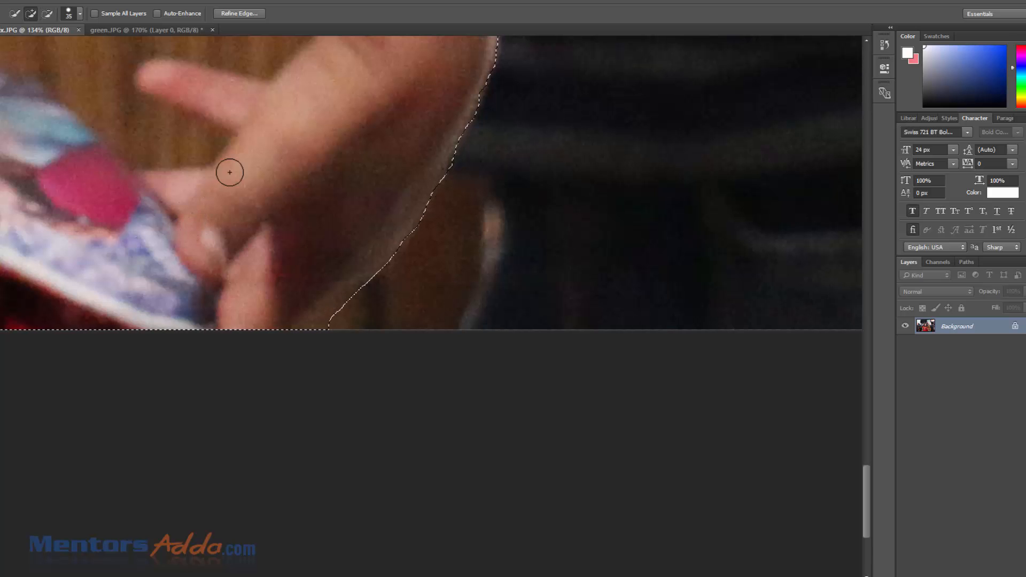
# Try to subtract the wooden drawers between the girl's bent arm and her dress
pyautogui.moveTo(238, 147); pyautogui.dragTo(320, 283)
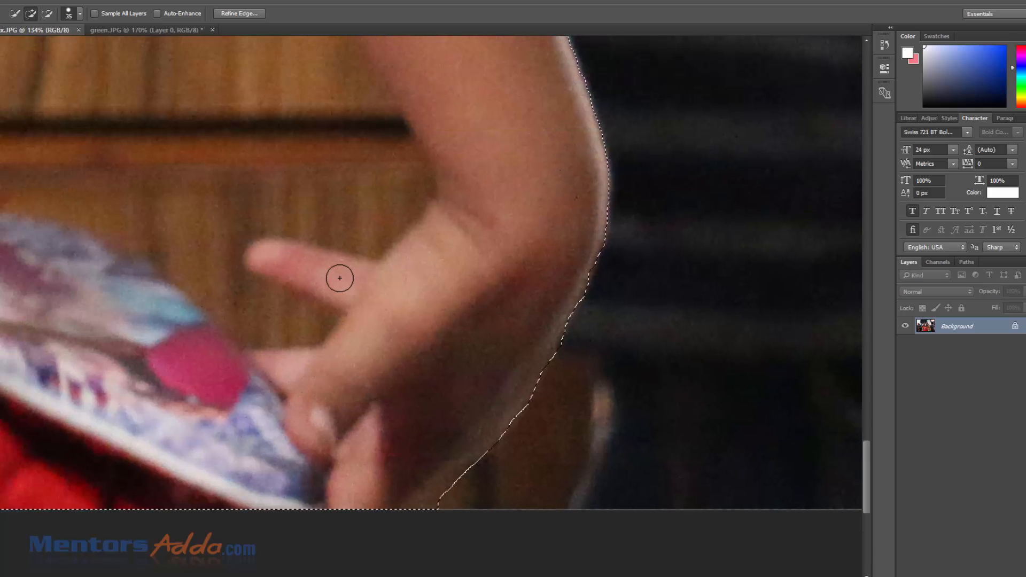
pyautogui.hotkey('ctrl', '-')
pyautogui.hotkey('ctrl', '-')
pyautogui.hotkey('ctrl', '-')
pyautogui.hotkey('ctrl', '-')
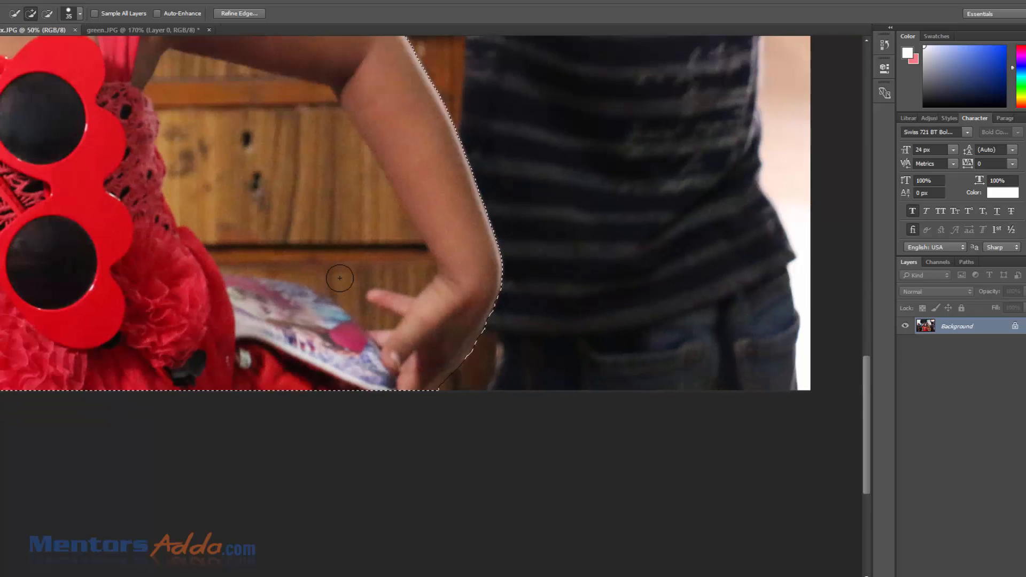
pyautogui.scroll(2, 294, 211)
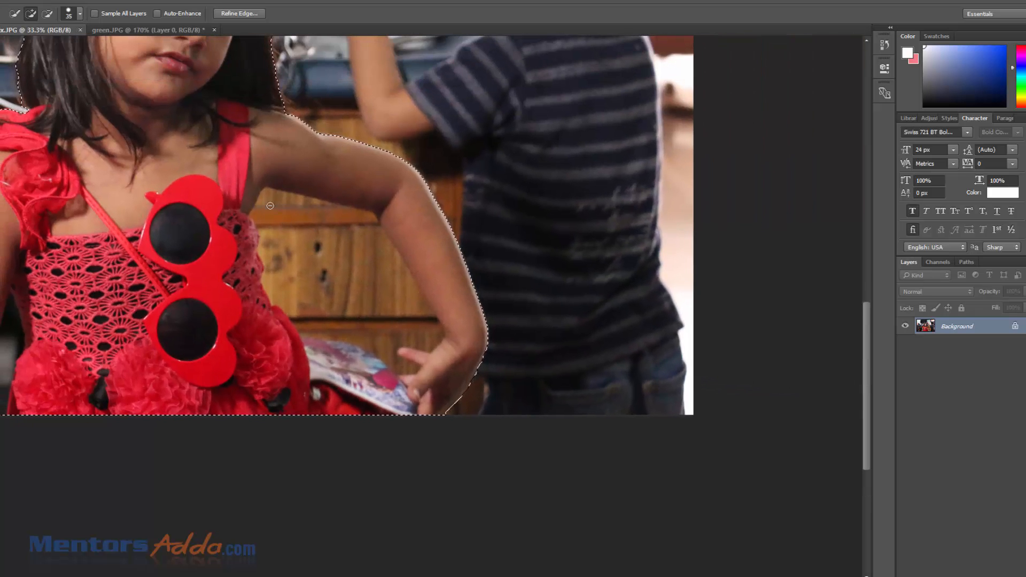
pyautogui.press('alt')
pyautogui.moveTo(273, 198)
pyautogui.mouseDown()
pyautogui.moveTo(297, 249)
pyautogui.moveTo(382, 294)
pyautogui.moveTo(431, 337)
pyautogui.mouseUp()
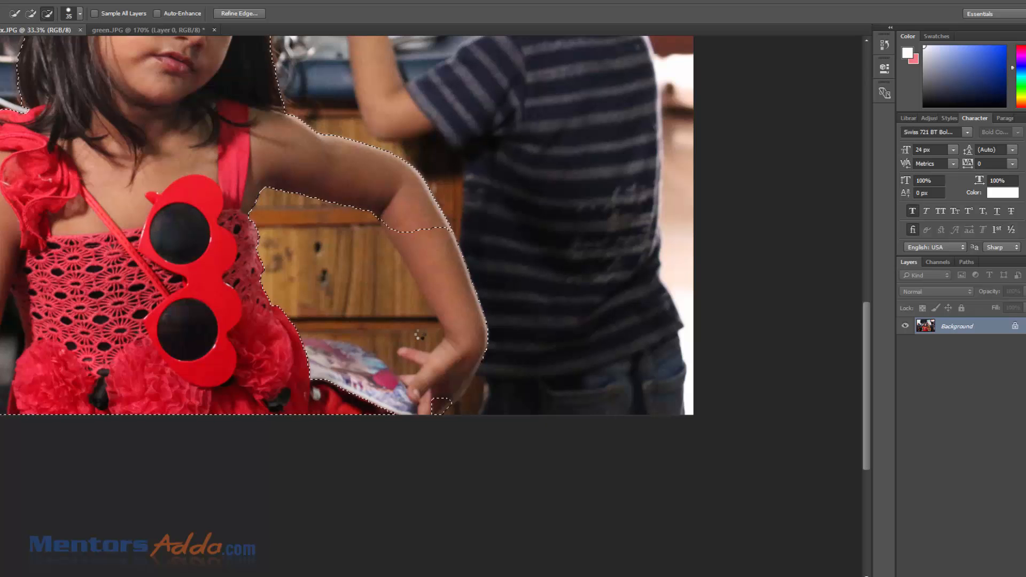
pyautogui.click(353, 296)
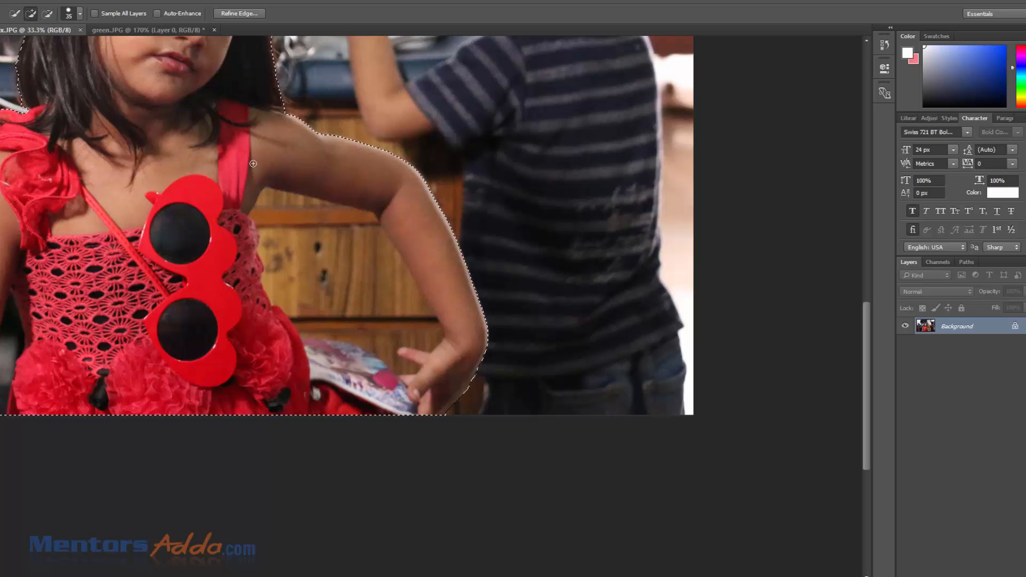
# Subtract the drawers and magazine between the girl's bent arm and dress, plus the dark gap inside her straight arm
pyautogui.press('alt')
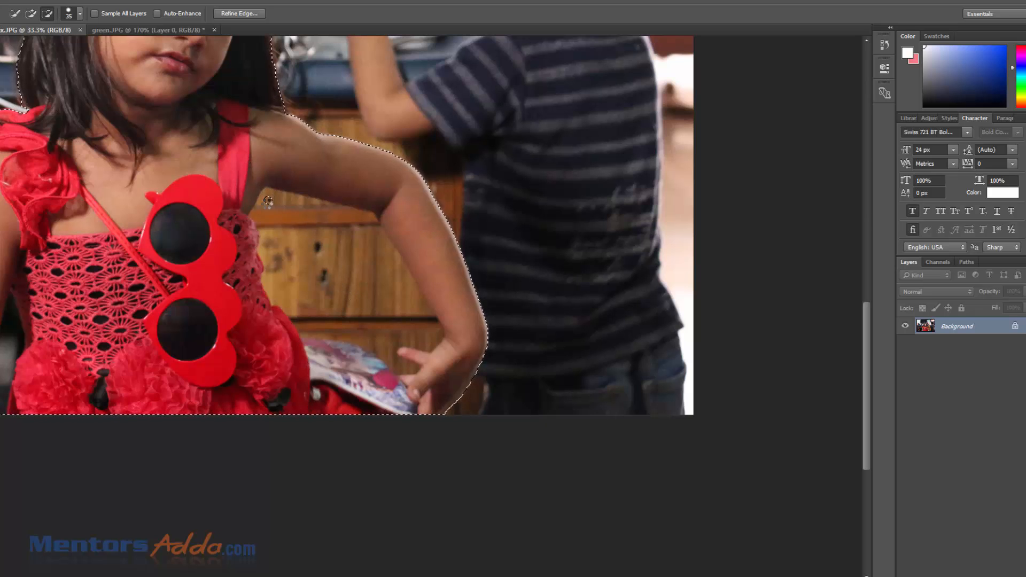
pyautogui.moveTo(282, 213)
pyautogui.mouseDown()
pyautogui.moveTo(325, 268)
pyautogui.moveTo(352, 275)
pyautogui.moveTo(365, 259)
pyautogui.moveTo(349, 252)
pyautogui.moveTo(376, 260)
pyautogui.moveTo(360, 280)
pyautogui.moveTo(387, 281)
pyautogui.moveTo(413, 302)
pyautogui.mouseUp()
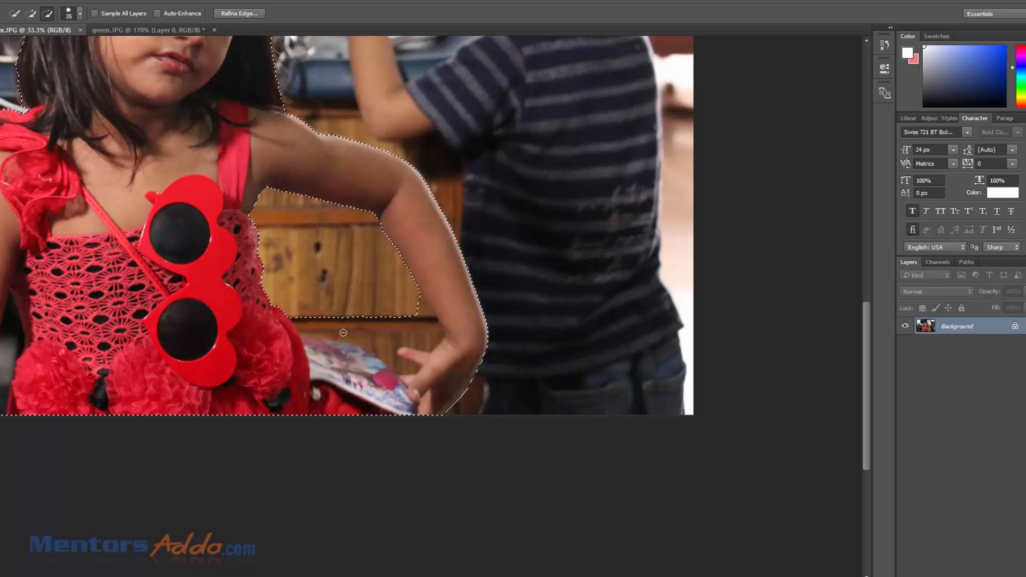
pyautogui.moveTo(343, 333)
pyautogui.mouseDown()
pyautogui.moveTo(366, 340)
pyautogui.moveTo(370, 329)
pyautogui.moveTo(341, 333)
pyautogui.moveTo(369, 328)
pyautogui.mouseUp()
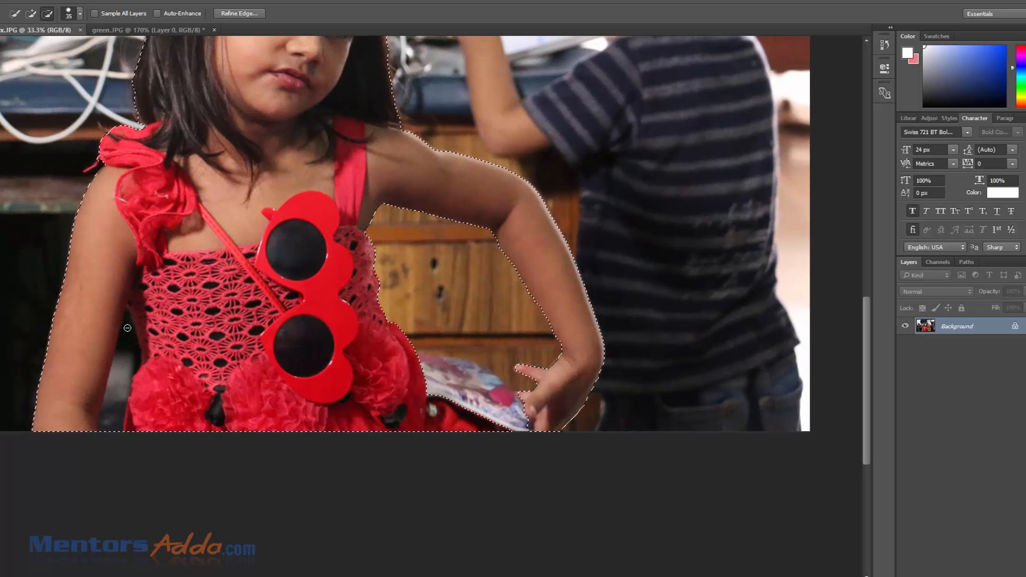
pyautogui.moveTo(125, 349)
pyautogui.mouseDown()
pyautogui.moveTo(110, 427)
pyautogui.moveTo(161, 484)
pyautogui.mouseUp()
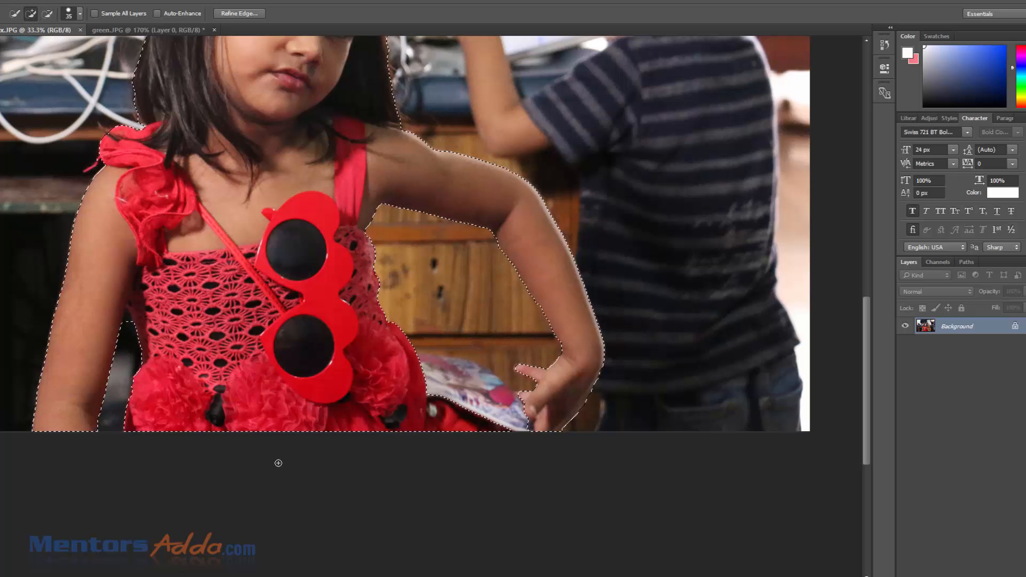
# Copy the selected girl to a new layer, preview the cutout by toggling the Background's visibility, and undo the copy
pyautogui.scroll(-2, 444, 390)
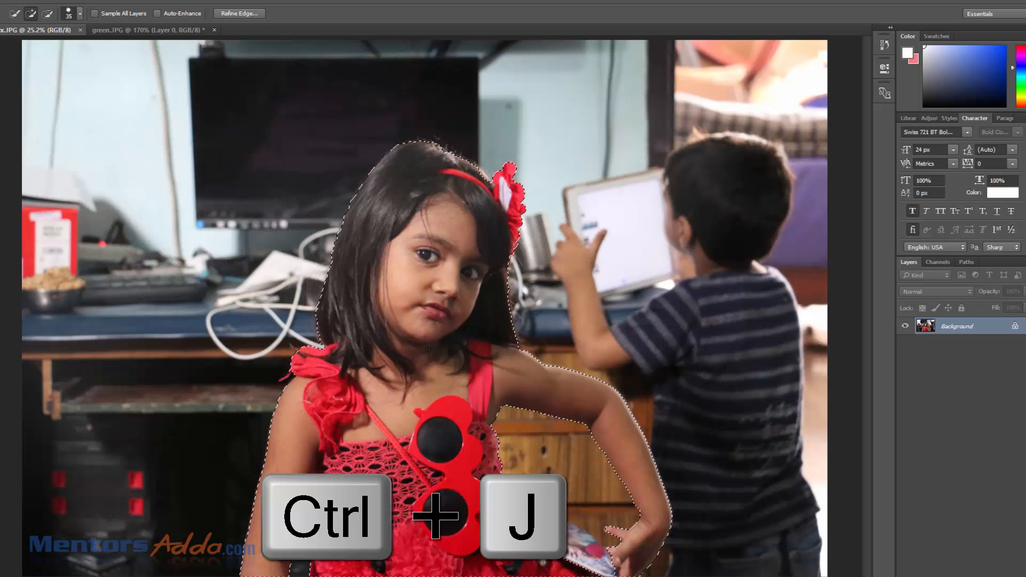
pyautogui.hotkey('ctrl', 'j')
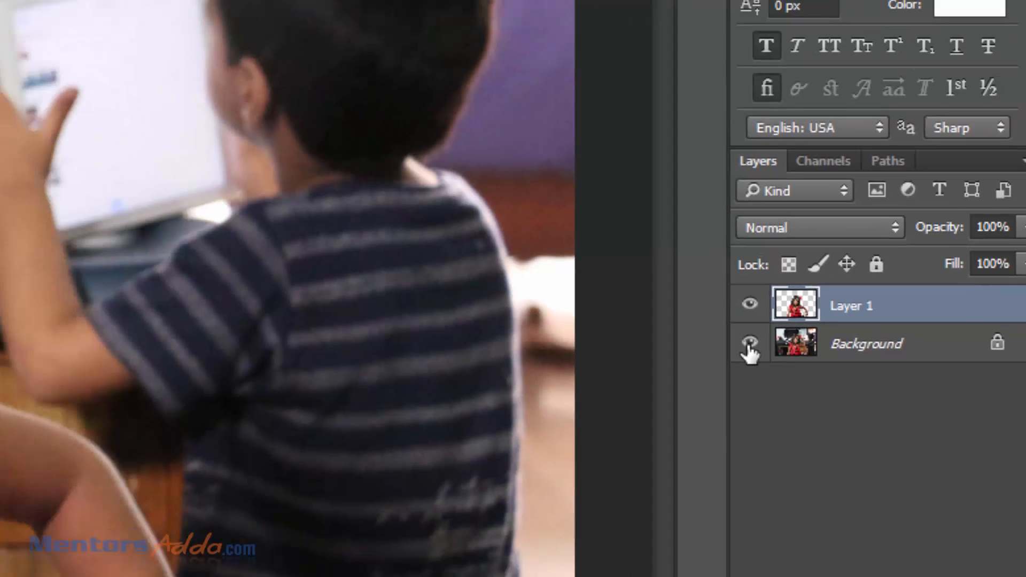
pyautogui.click(686, 343)
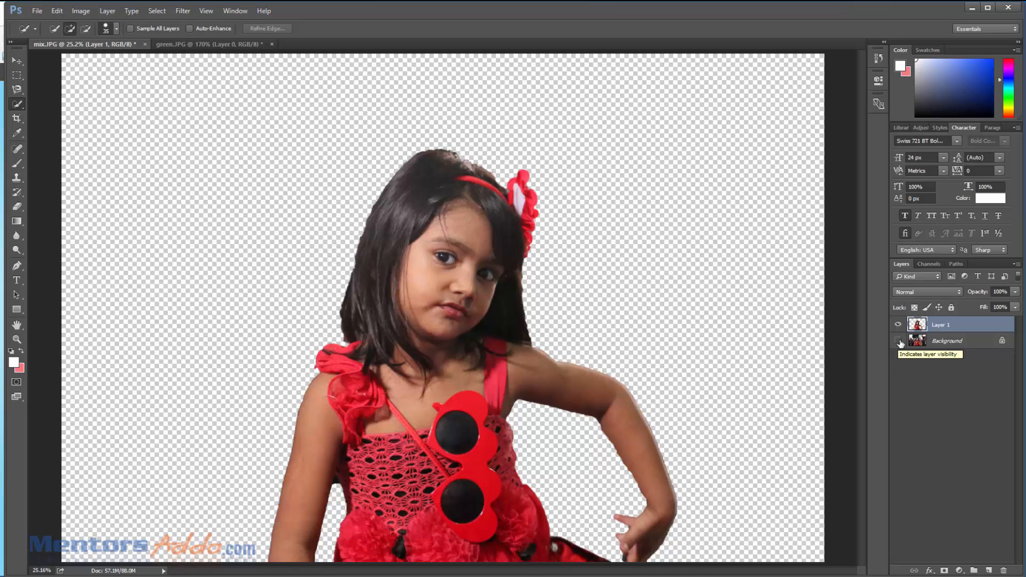
pyautogui.click(897, 341)
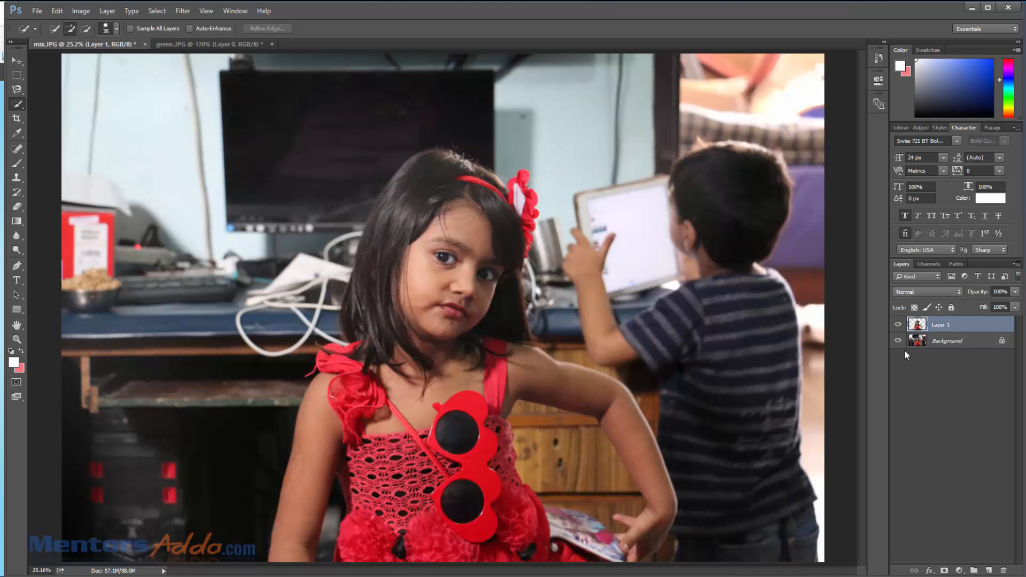
pyautogui.hotkey('ctrl', 'z')
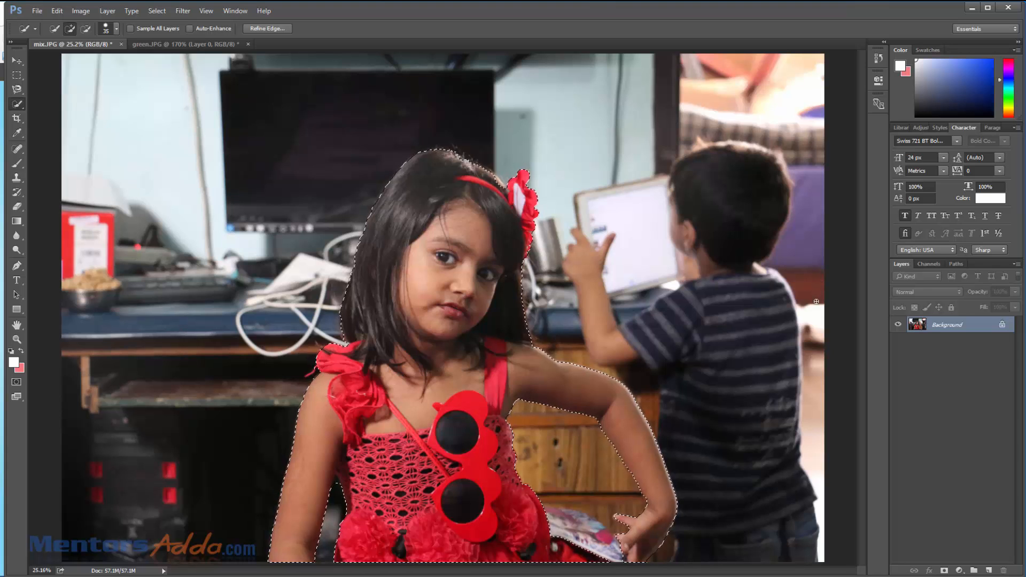
pyautogui.hotkey('ctrl', 'j')
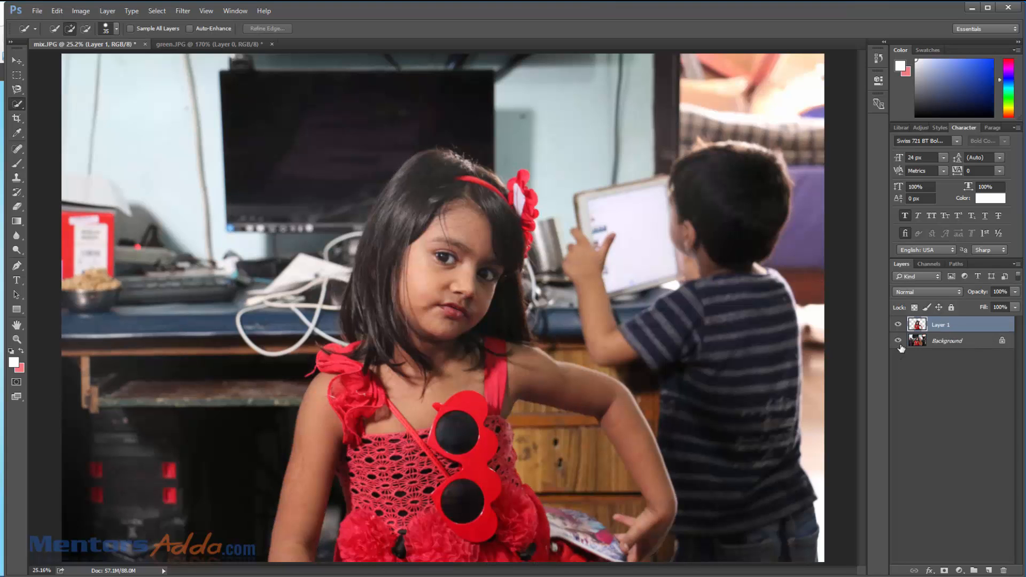
pyautogui.click(898, 341)
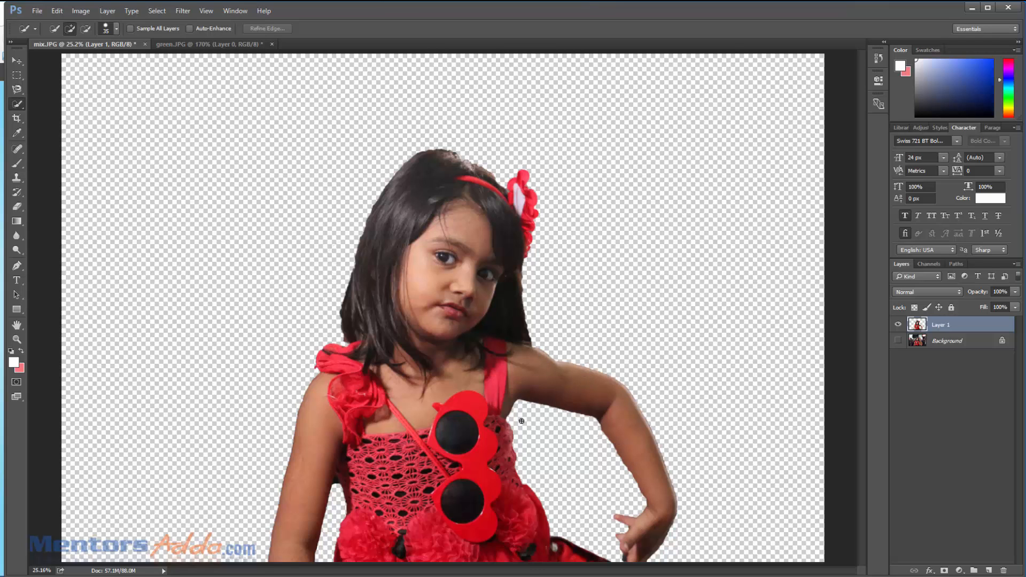
pyautogui.click(898, 340)
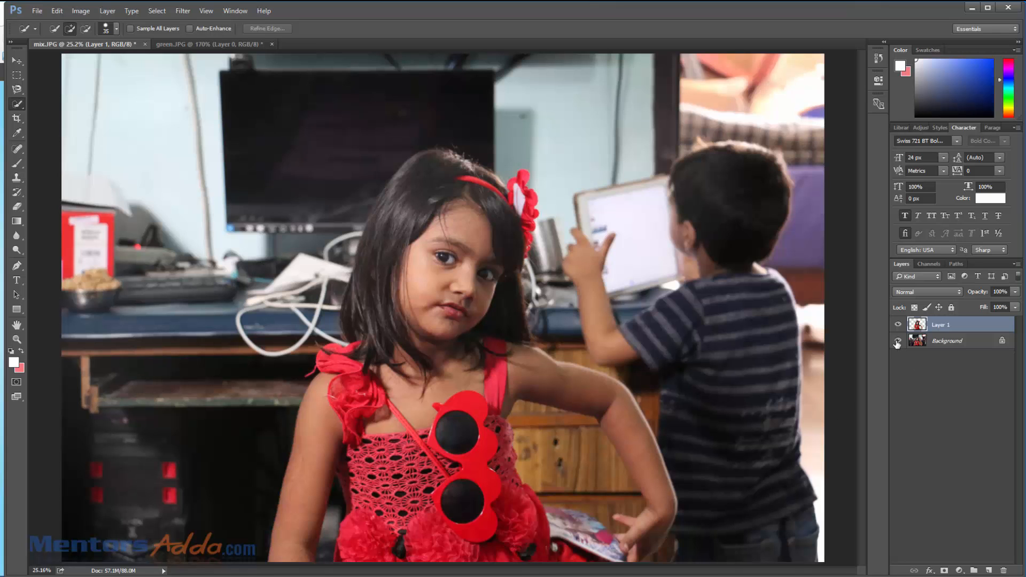
pyautogui.hotkey('ctrl', 'z')
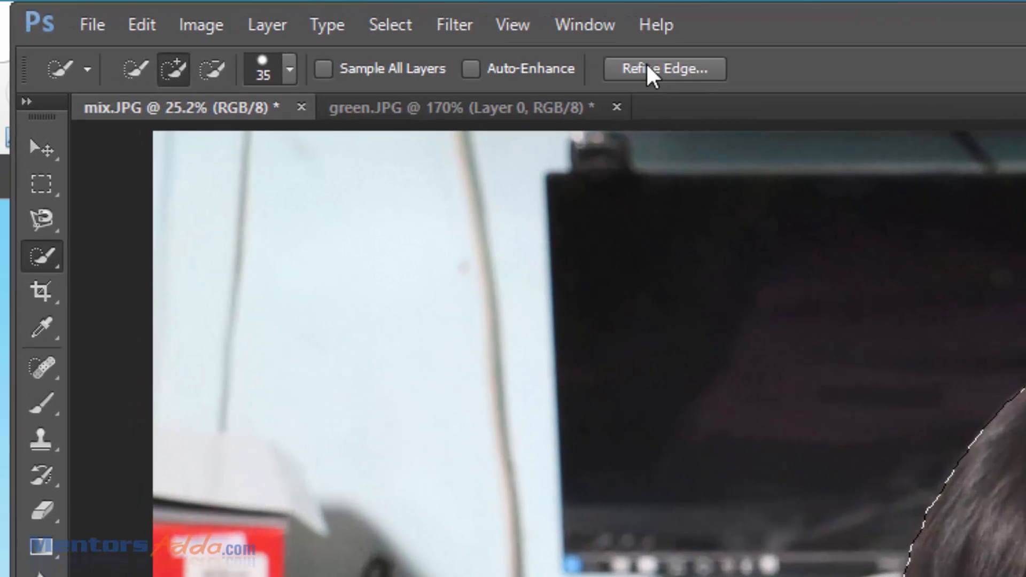
# Open Refine Edge for the girl's selection, set the radius to 5.8 px and turn on Smart Radius
pyautogui.click(508, 56)
pyautogui.moveTo(698, 145); pyautogui.dragTo(1018, 122)
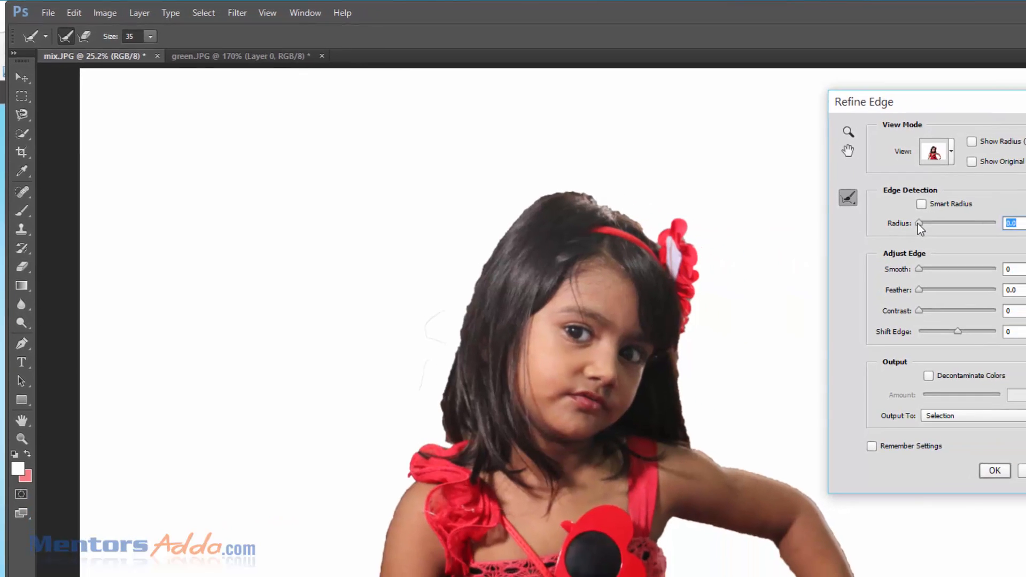
pyautogui.moveTo(919, 222); pyautogui.dragTo(891, 209)
pyautogui.click(871, 195)
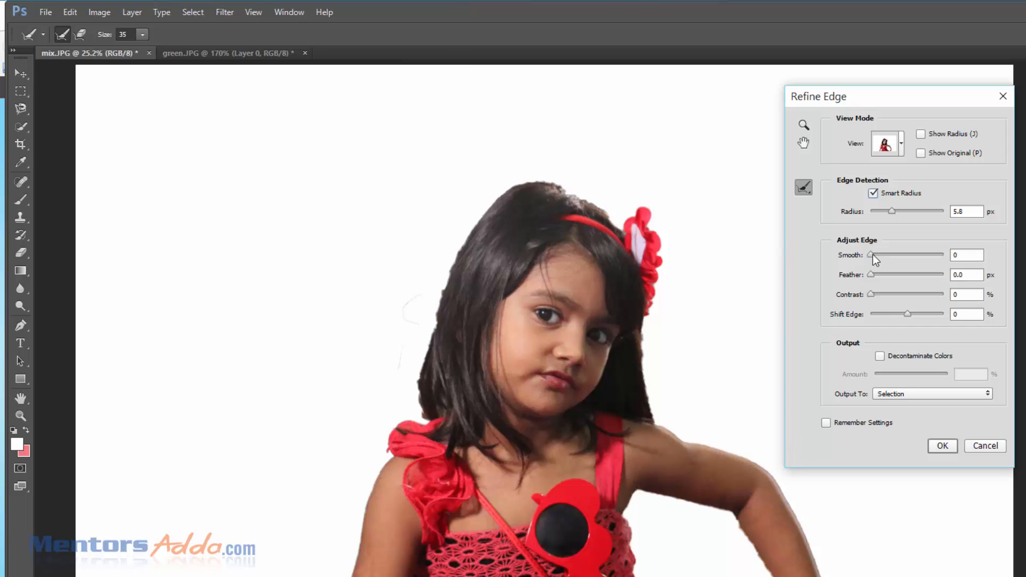
# Set Smooth to 27 and Feather to 2.9 px, readjust the radius to a low value, and apply the refinement
pyautogui.moveTo(873, 254); pyautogui.dragTo(883, 254)
pyautogui.moveTo(883, 275); pyautogui.dragTo(887, 276)
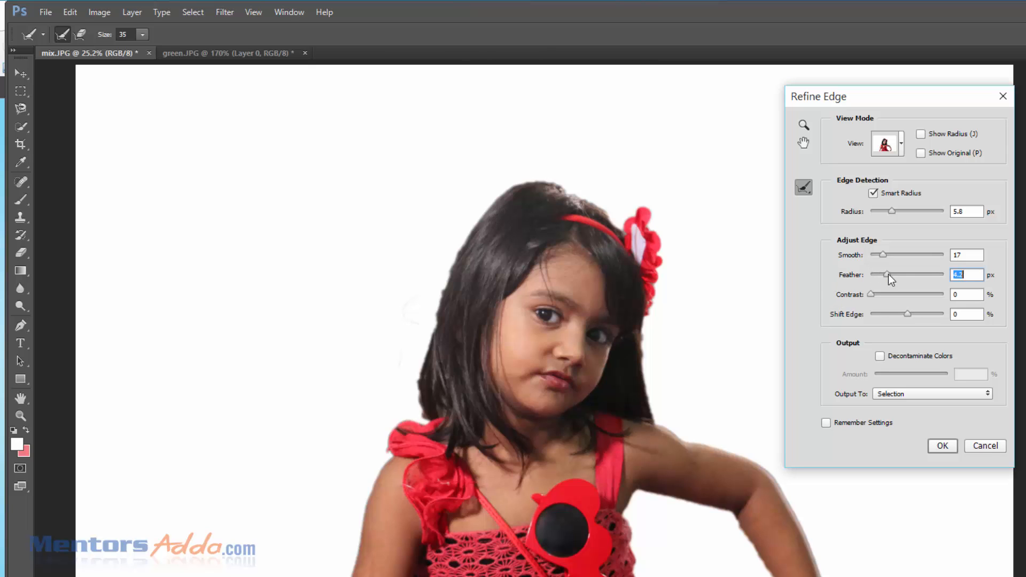
pyautogui.moveTo(888, 274)
pyautogui.mouseDown()
pyautogui.moveTo(930, 279)
pyautogui.moveTo(861, 276)
pyautogui.moveTo(882, 276)
pyautogui.mouseUp()
pyautogui.click(853, 275)
pyautogui.moveTo(883, 255); pyautogui.dragTo(890, 254)
pyautogui.moveTo(890, 213); pyautogui.dragTo(906, 212)
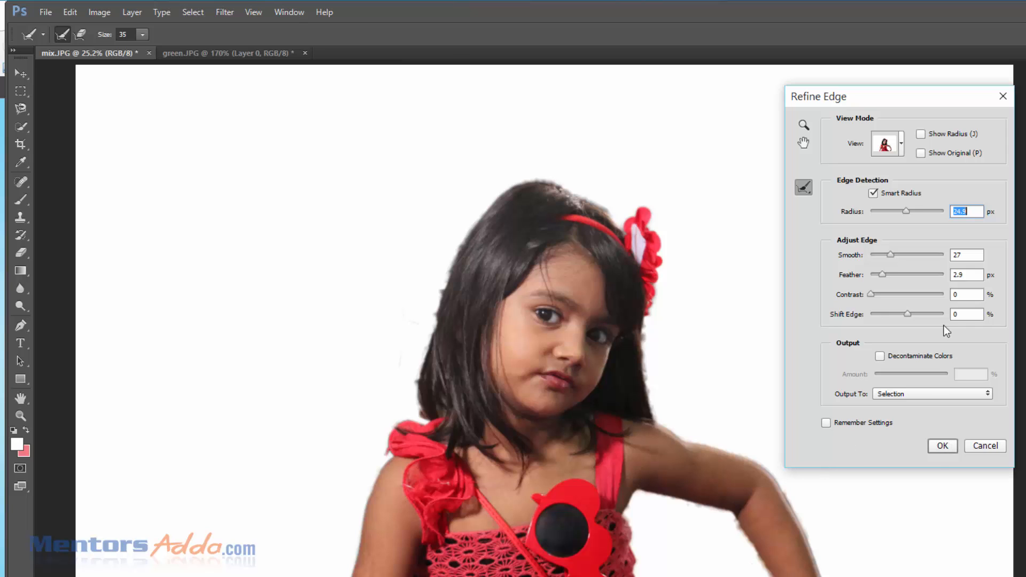
pyautogui.moveTo(904, 213); pyautogui.dragTo(885, 212)
pyautogui.click(942, 445)
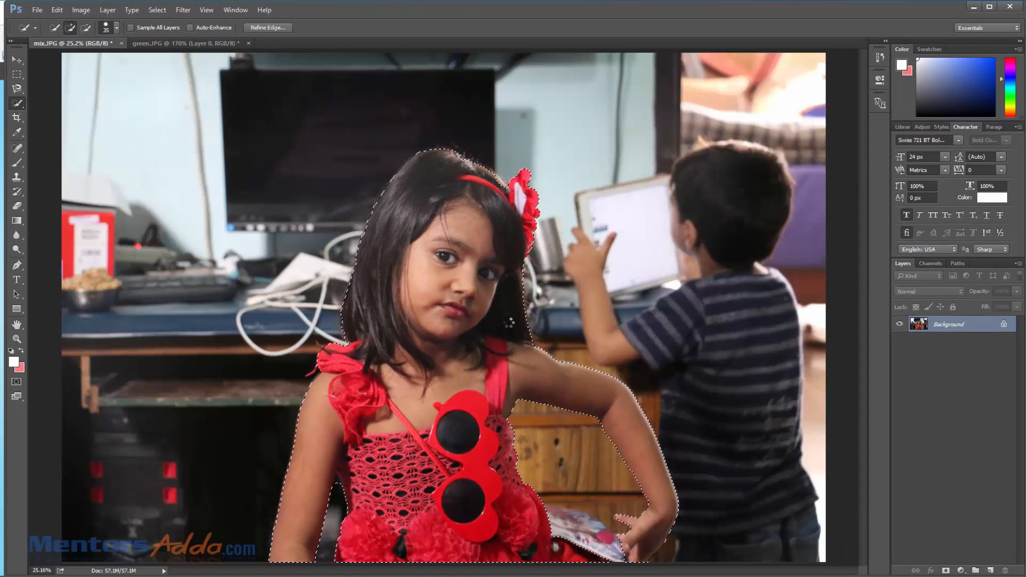
# Copy the refined selection of the girl to a new layer and hide the Background layer
pyautogui.hotkey('ctrl', 'j')
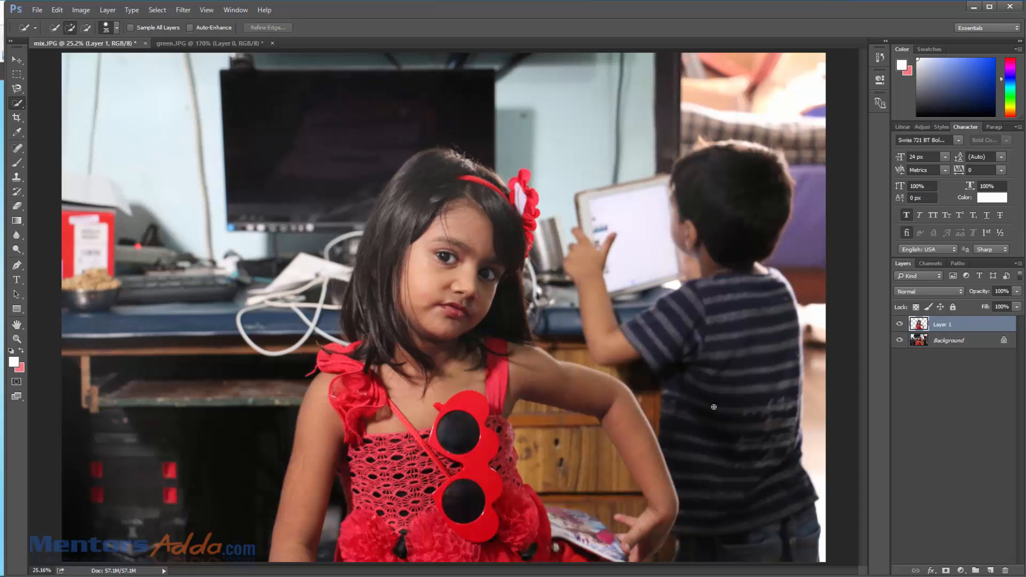
pyautogui.click(899, 341)
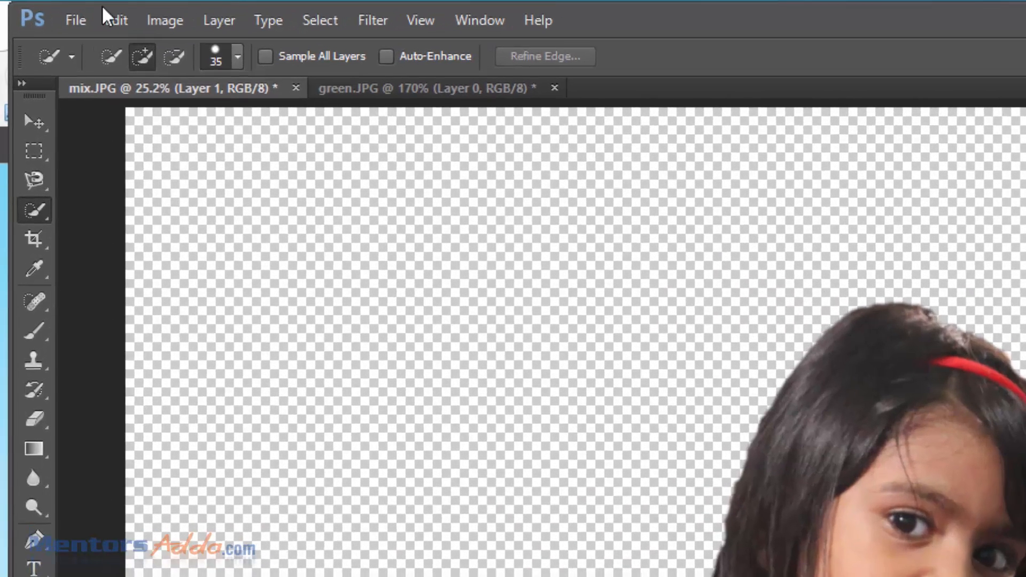
# Resize the image to 1020 pixels wide with its proportions kept and fit it to the window
pyautogui.click(165, 20)
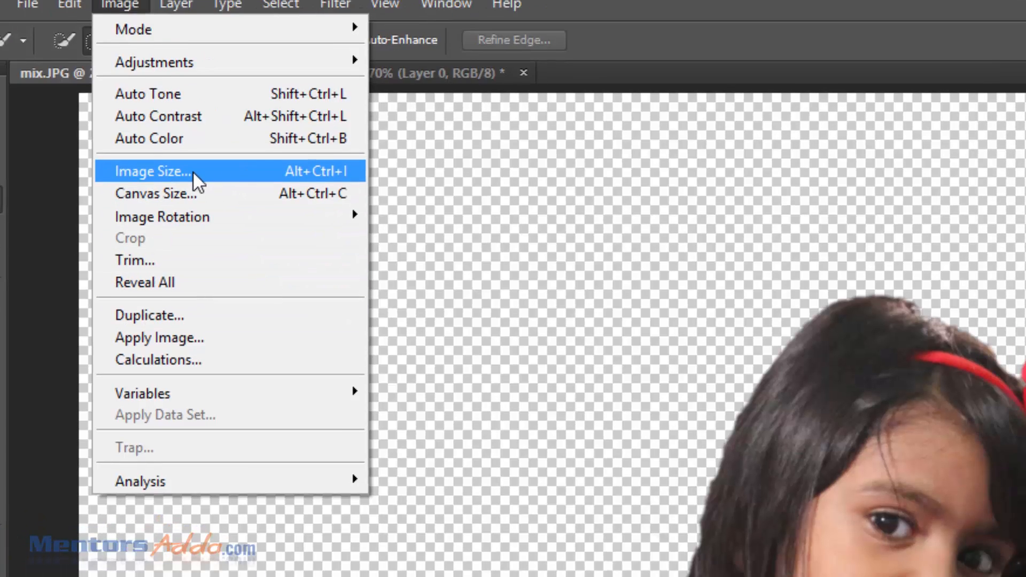
pyautogui.click(247, 193)
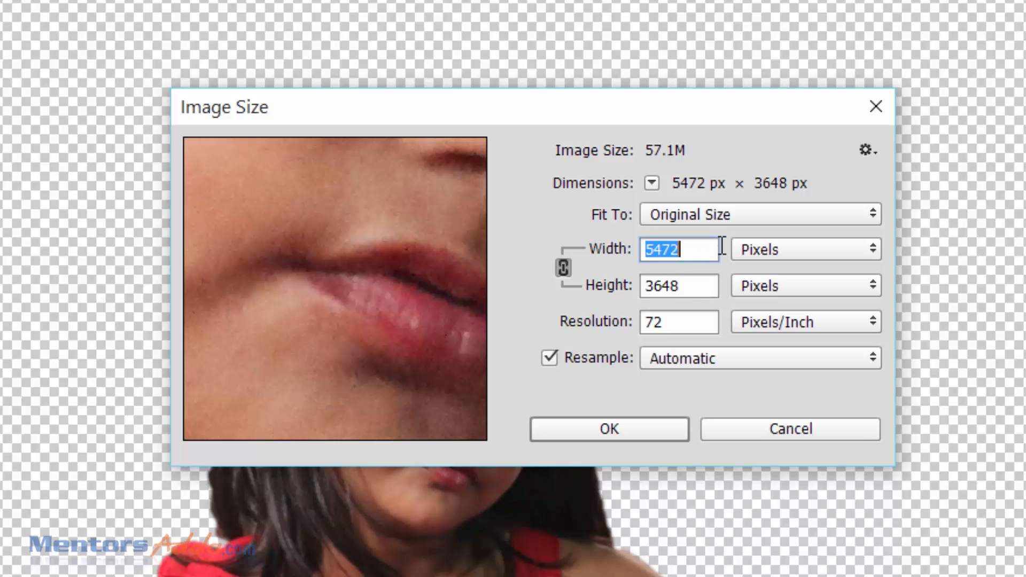
pyautogui.write('1020')
pyautogui.press('Return')
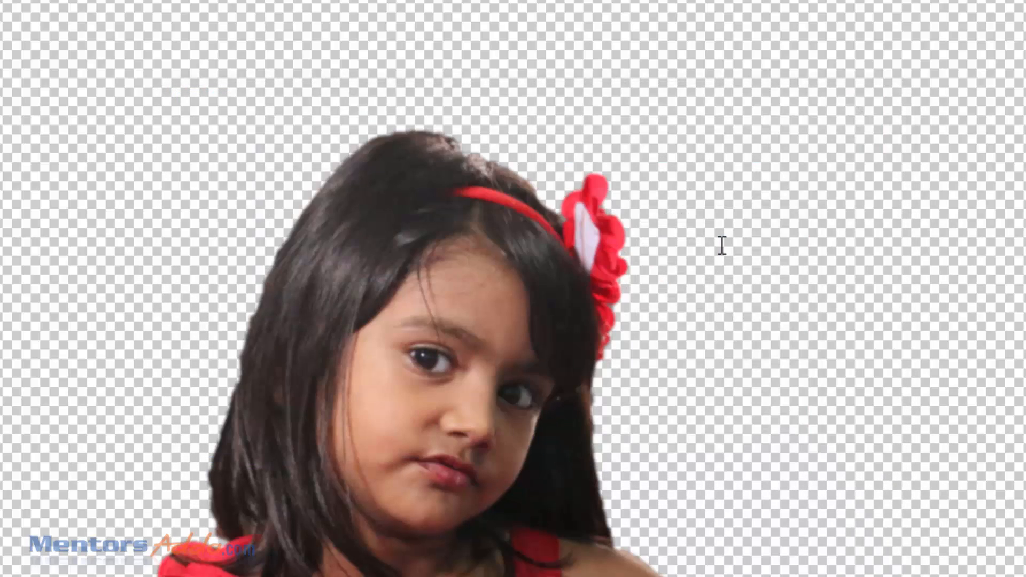
pyautogui.hotkey('ctrl', '0')
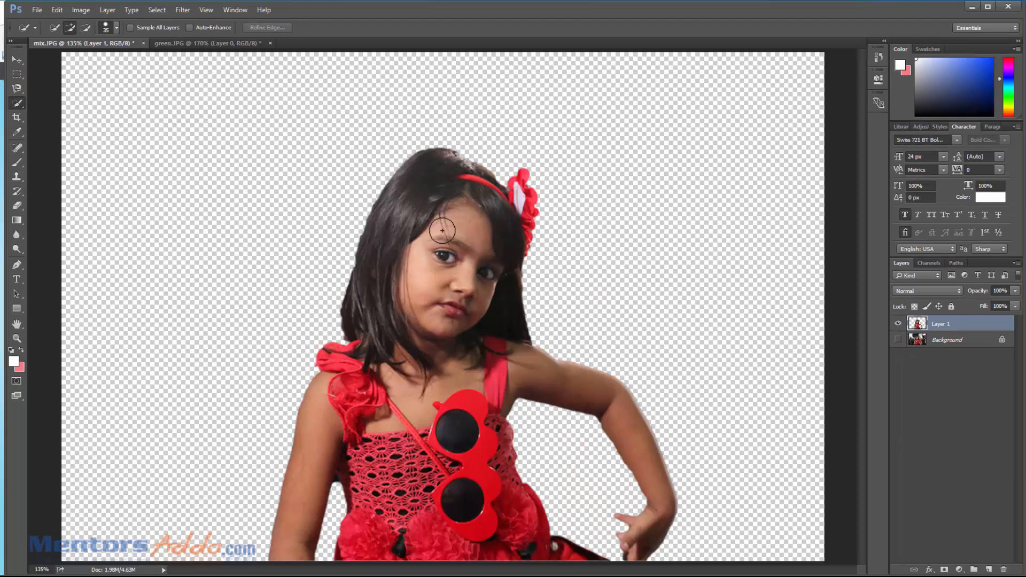
# Crop the canvas closely around the girl at both sides and above her head, to about 574 × 569 px
pyautogui.press('c')
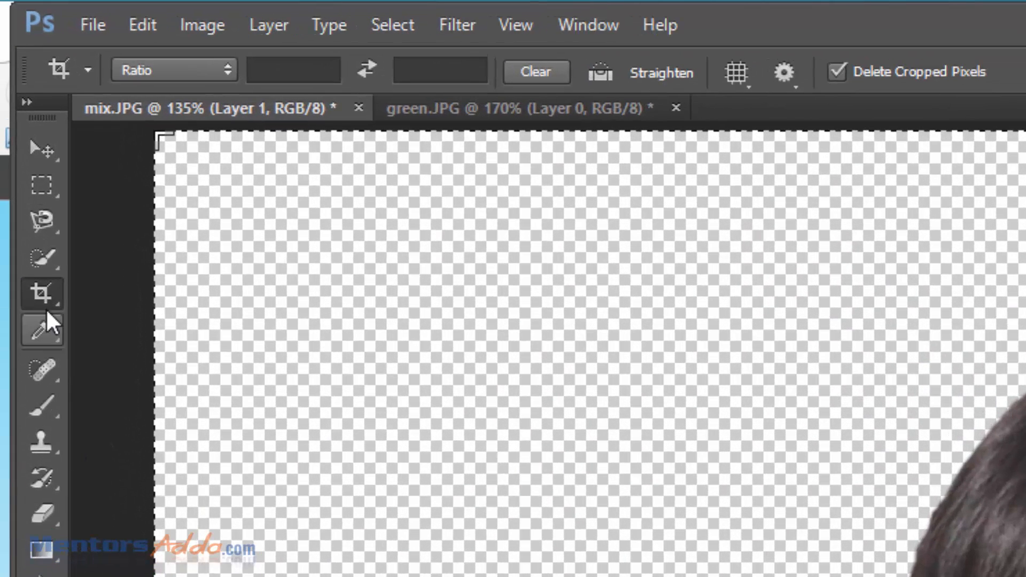
pyautogui.rightClick(42, 294)
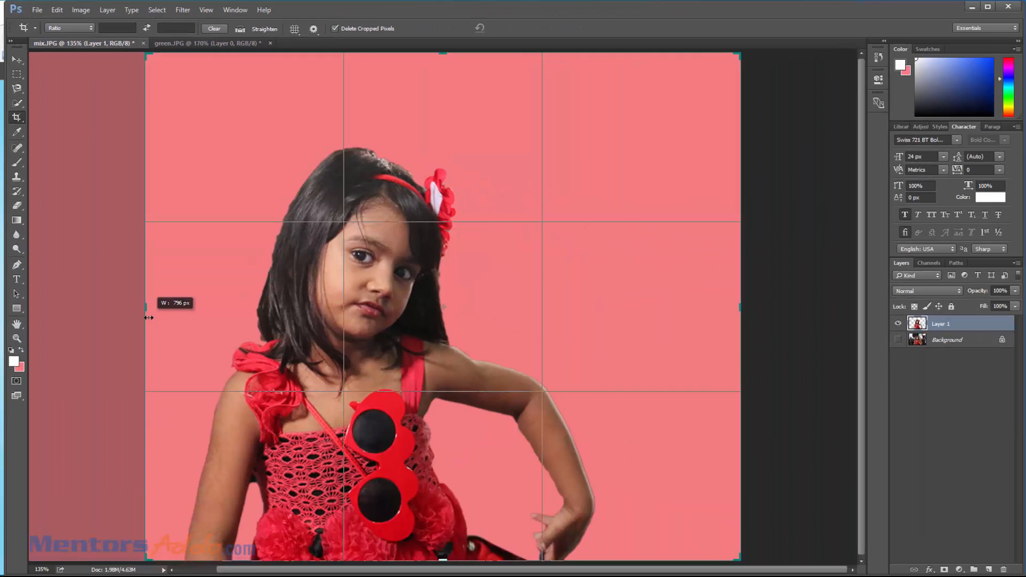
pyautogui.moveTo(146, 315); pyautogui.dragTo(162, 323)
pyautogui.moveTo(725, 310)
pyautogui.mouseDown()
pyautogui.moveTo(657, 304)
pyautogui.moveTo(657, 319)
pyautogui.mouseUp()
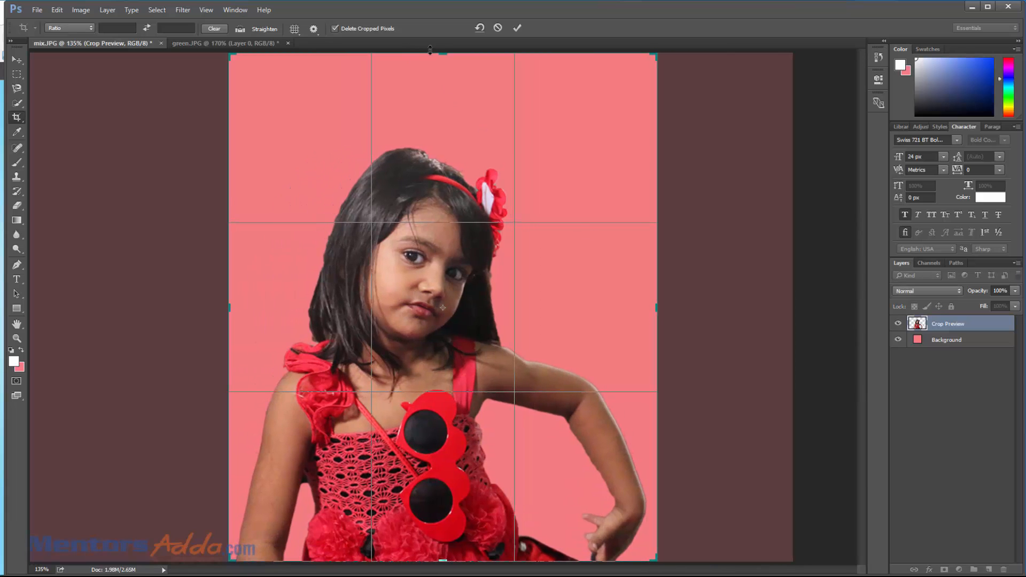
pyautogui.moveTo(438, 53); pyautogui.dragTo(438, 96)
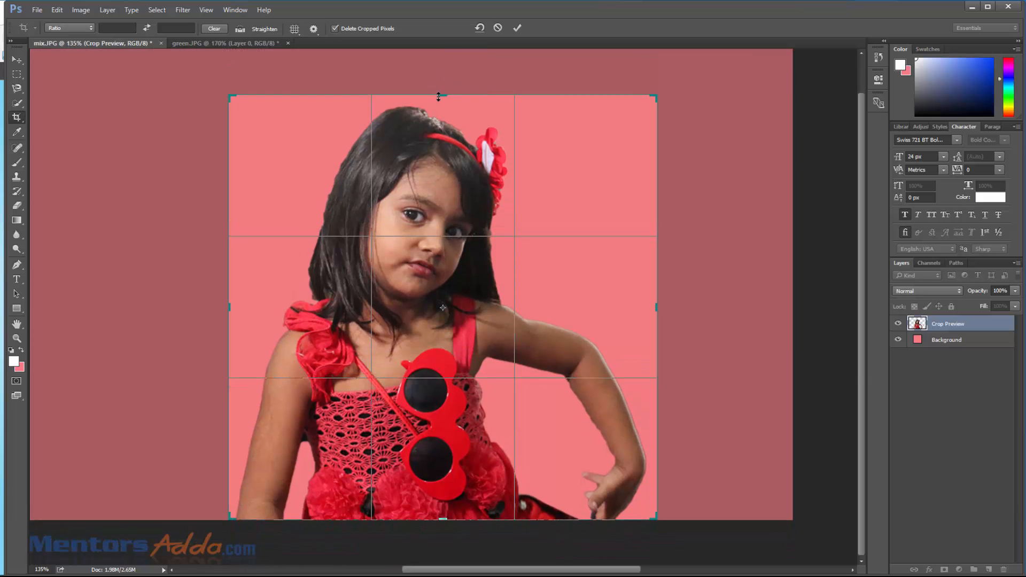
pyautogui.press('Return')
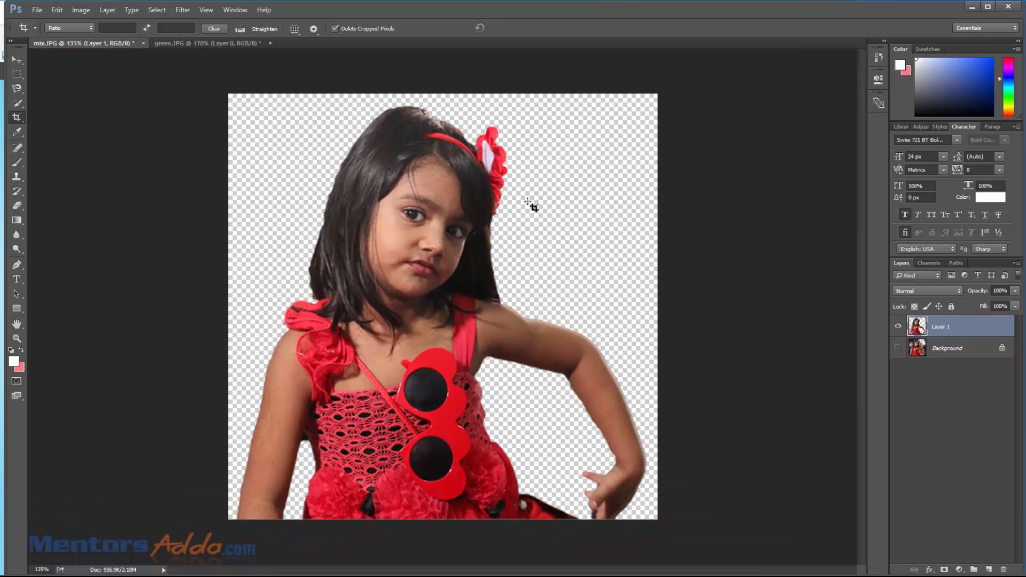
# Add the white text "Live Image" on the girl's dress and move it down near the image's lower edge
pyautogui.press('t')
pyautogui.click(344, 439)
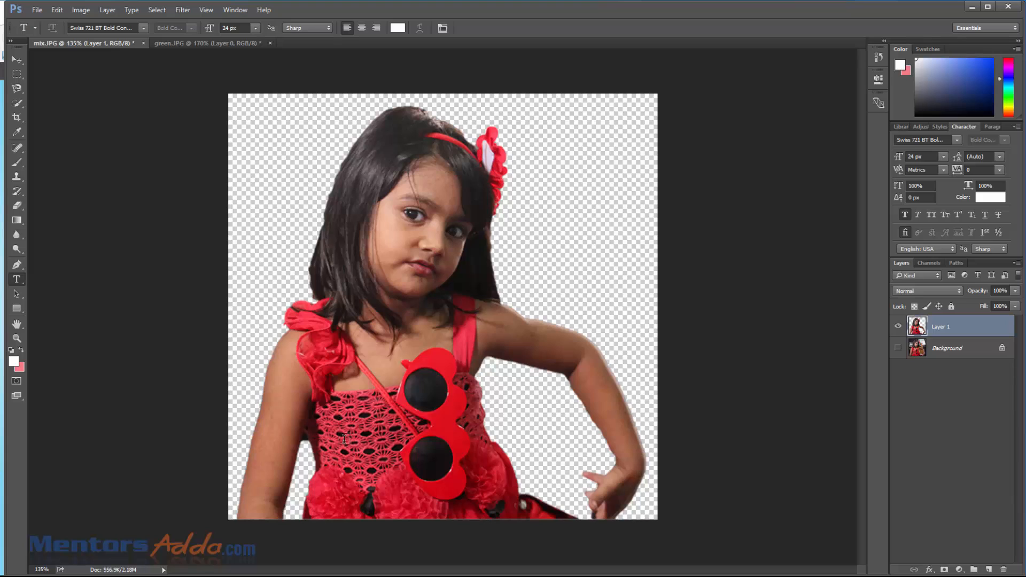
pyautogui.write('L')
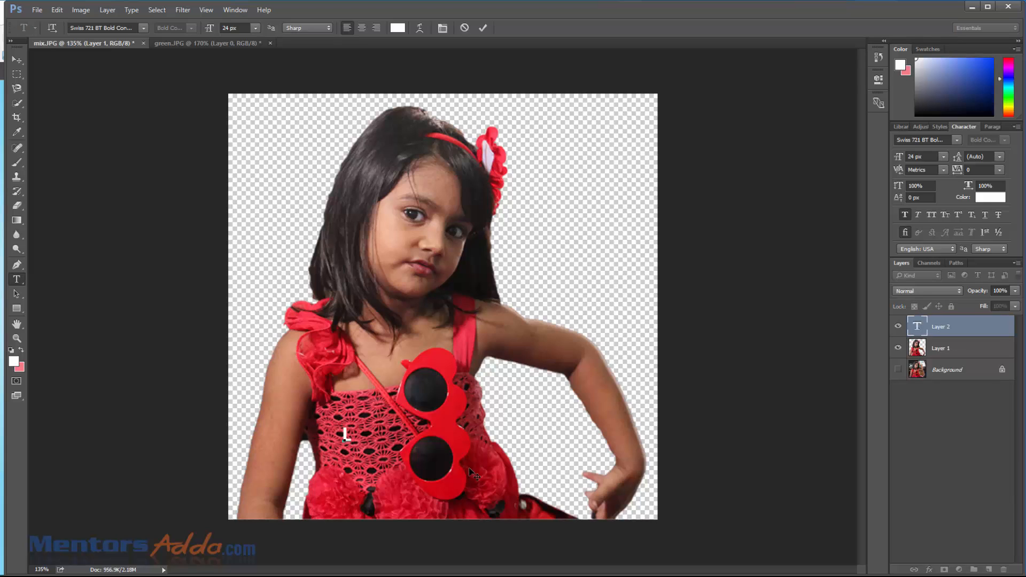
pyautogui.write('ive Image')
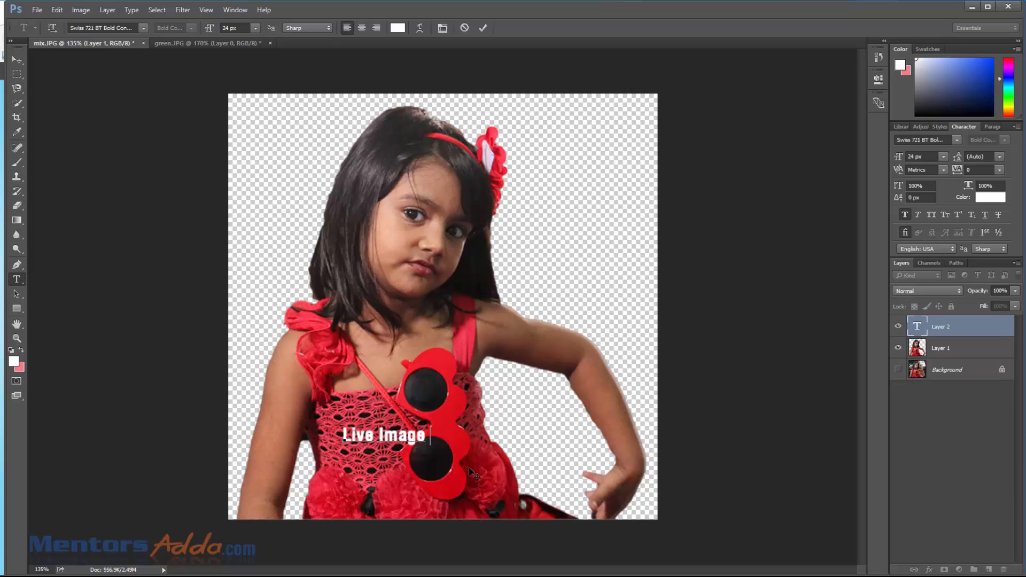
pyautogui.click(12, 62)
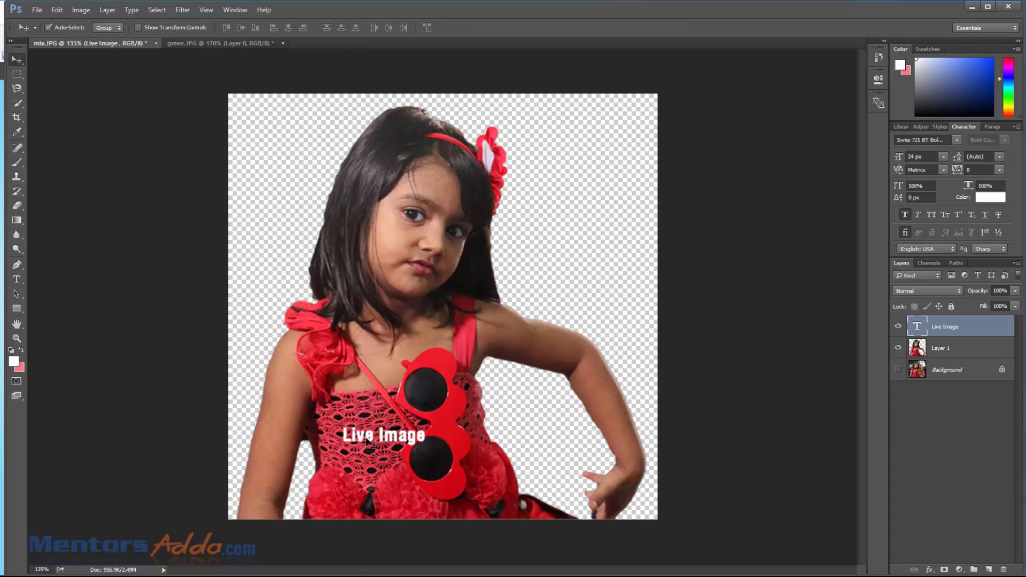
pyautogui.moveTo(372, 452); pyautogui.dragTo(401, 514)
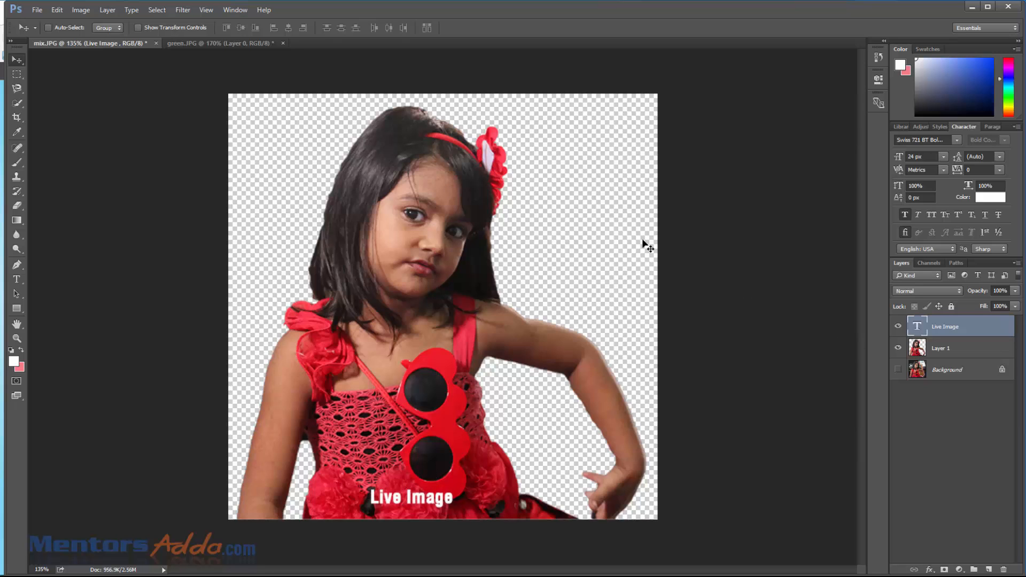
# Export the image for the web as a transparent PNG-24 named lastlive in the Photoshop Tutorials folder
pyautogui.hotkey('ctrl', 'alt', 'shift', 's')
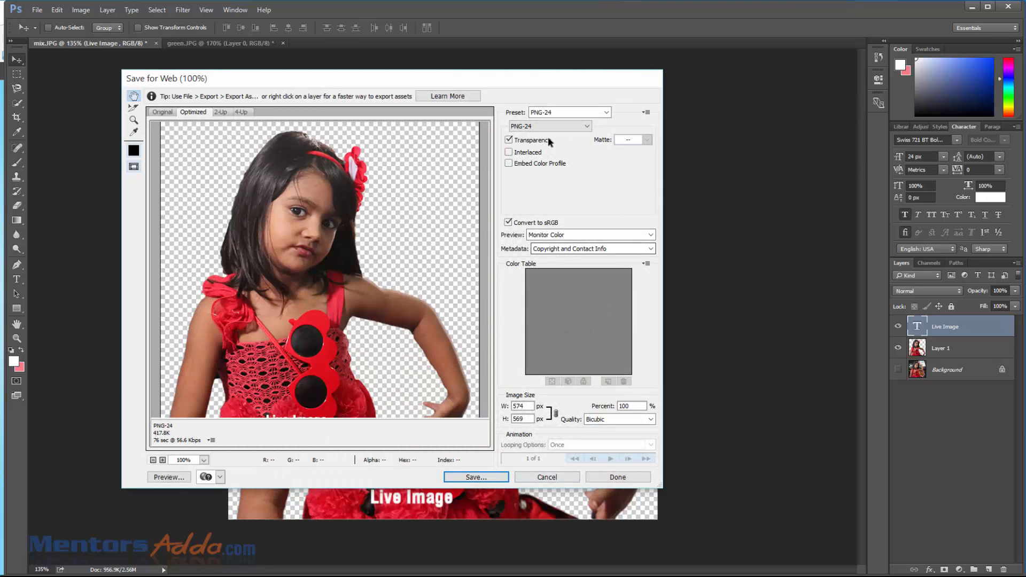
pyautogui.click(476, 476)
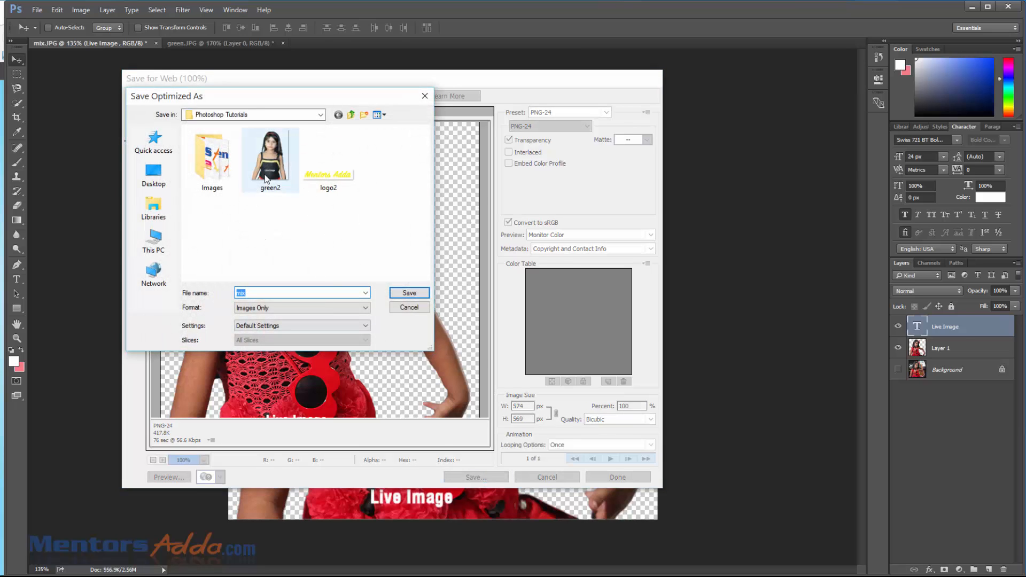
pyautogui.doubleClick(219, 192)
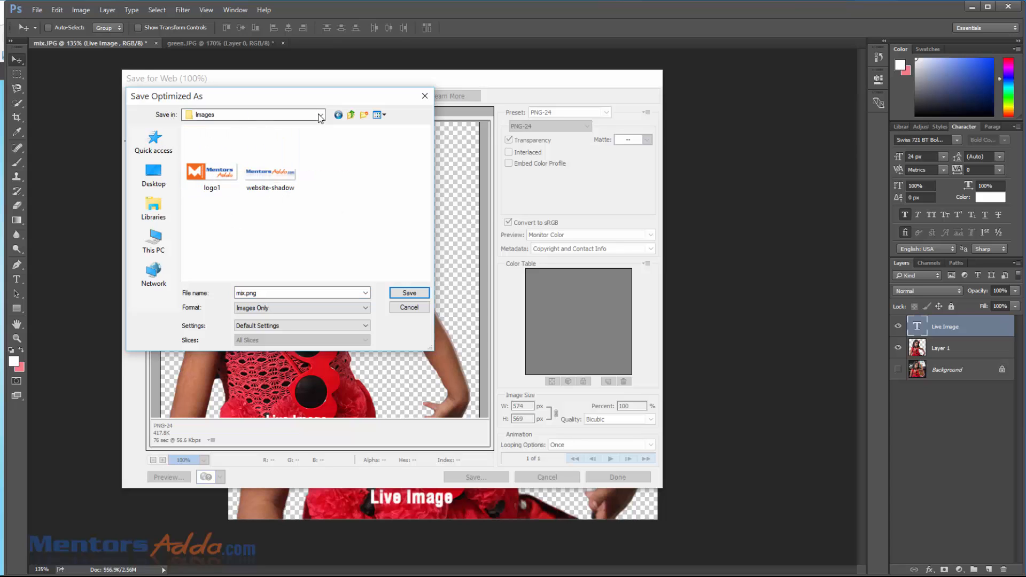
pyautogui.click(351, 114)
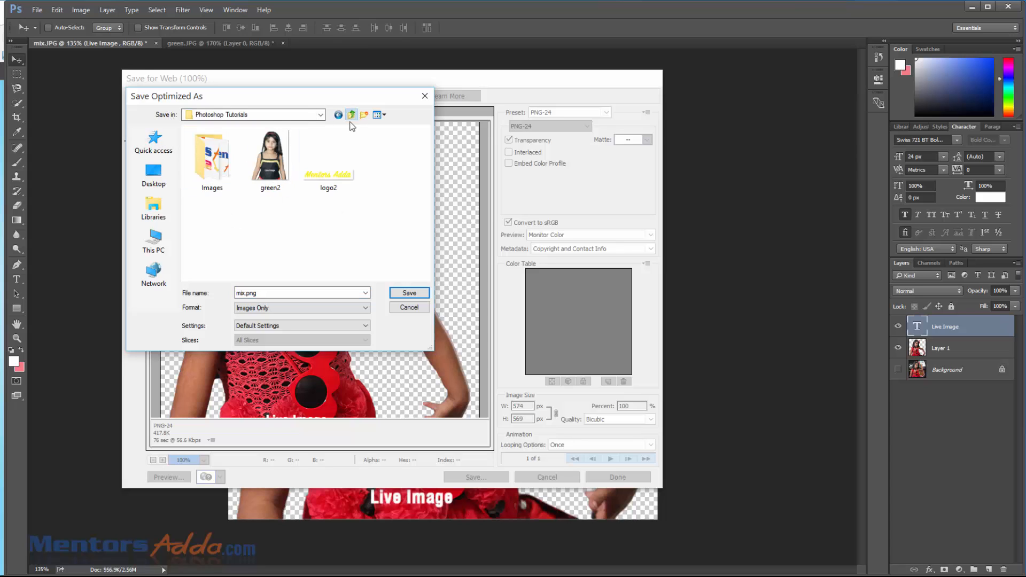
pyautogui.doubleClick(276, 293)
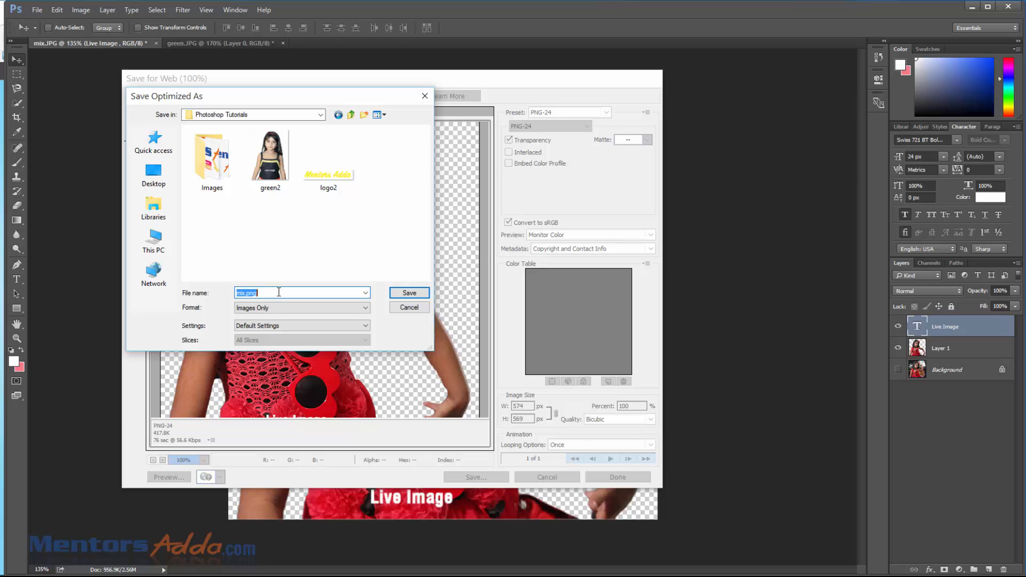
pyautogui.write('lastlive')
pyautogui.press('Return')
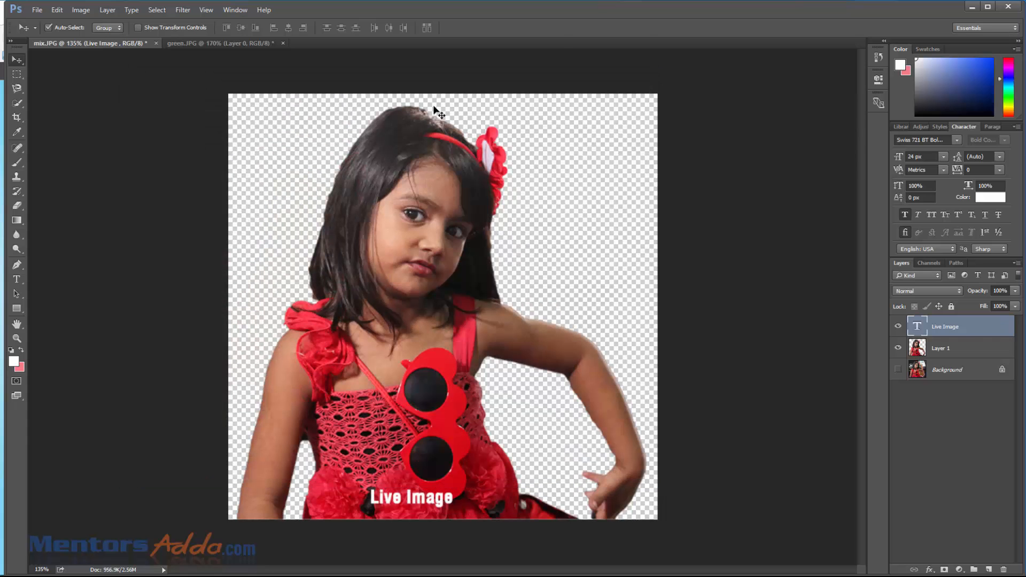
# Switch to the Photoshop Tutorials folder, open index.html in Brackets and move the folder window clear of the code
pyautogui.click(971, 6)
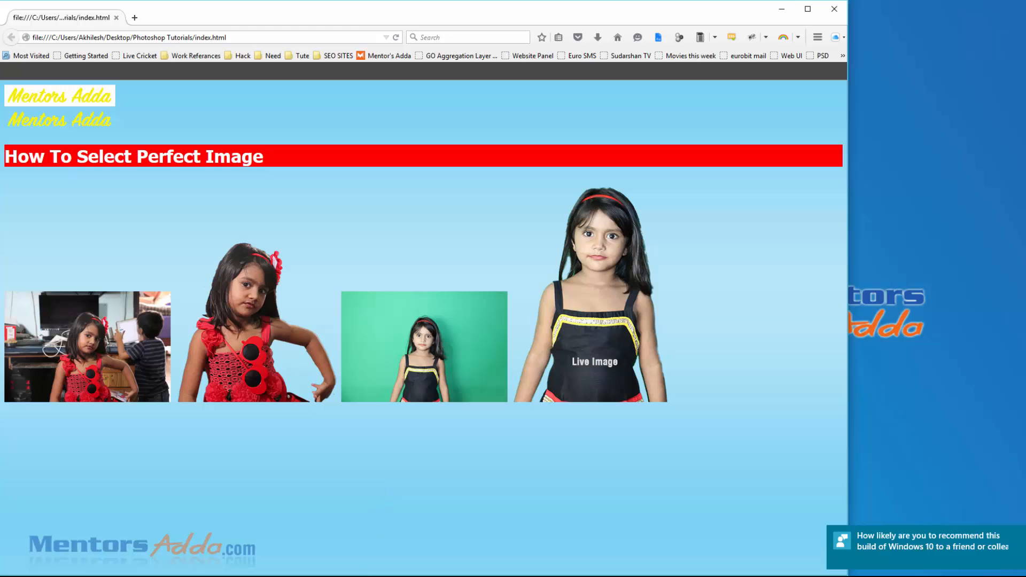
pyautogui.click(214, 576)
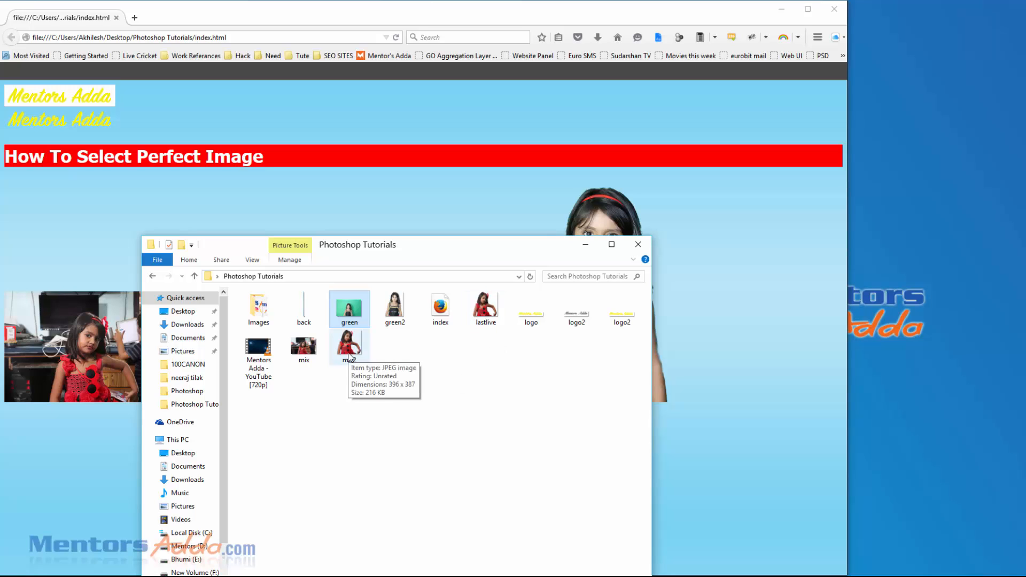
pyautogui.click(344, 447)
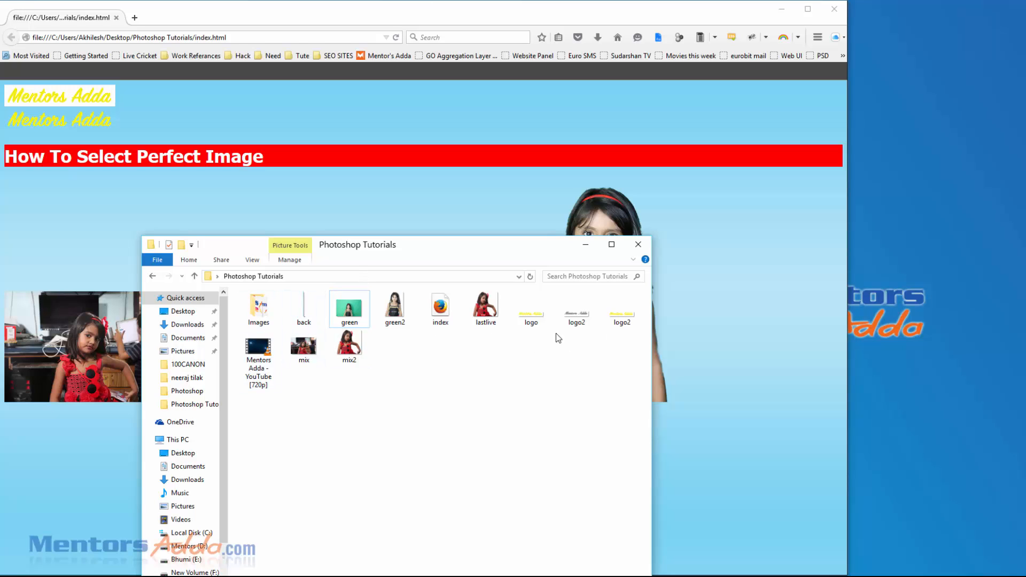
pyautogui.rightClick(440, 305)
pyautogui.click(485, 351)
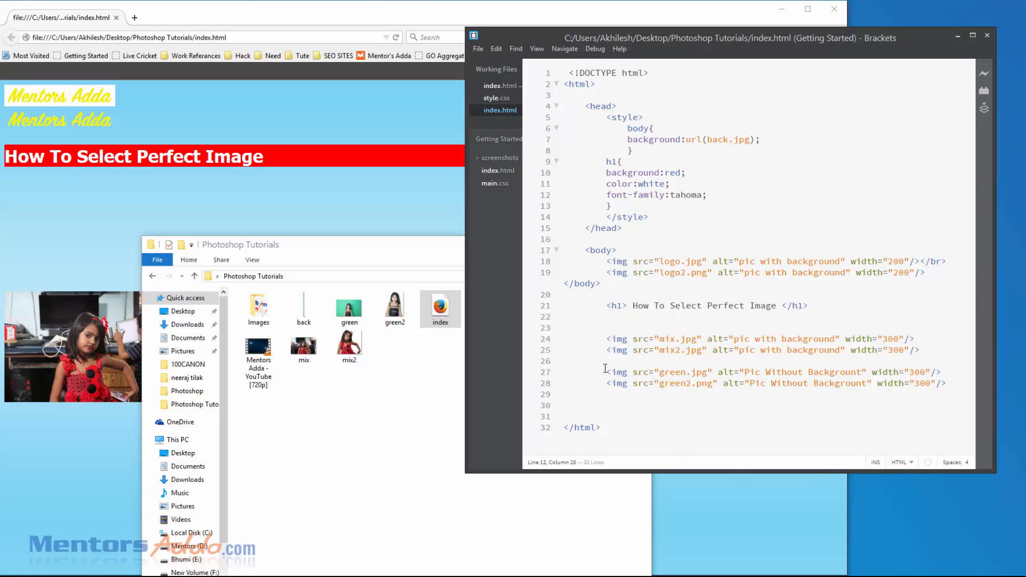
pyautogui.moveTo(272, 252); pyautogui.dragTo(315, 412)
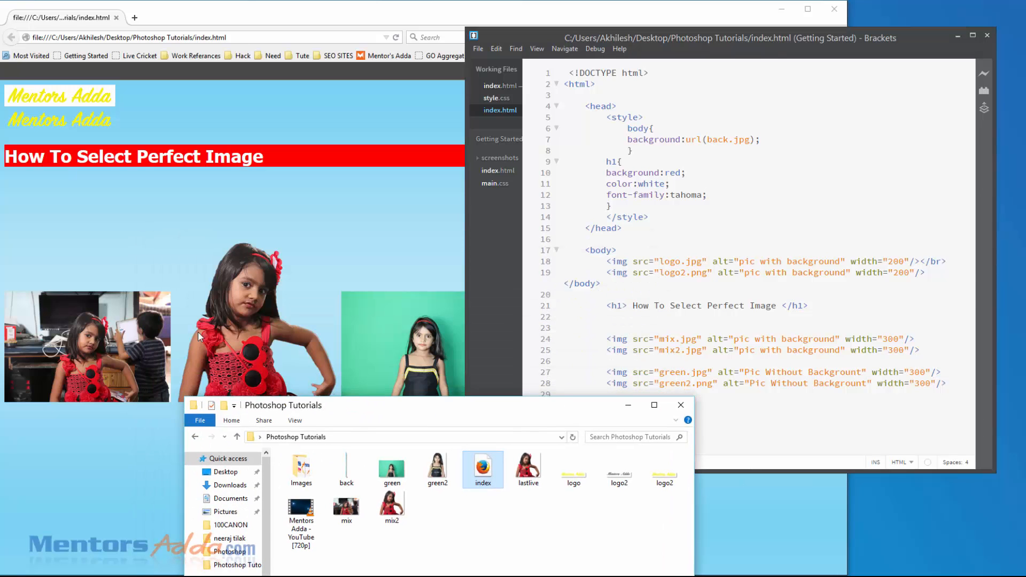
pyautogui.click(674, 300)
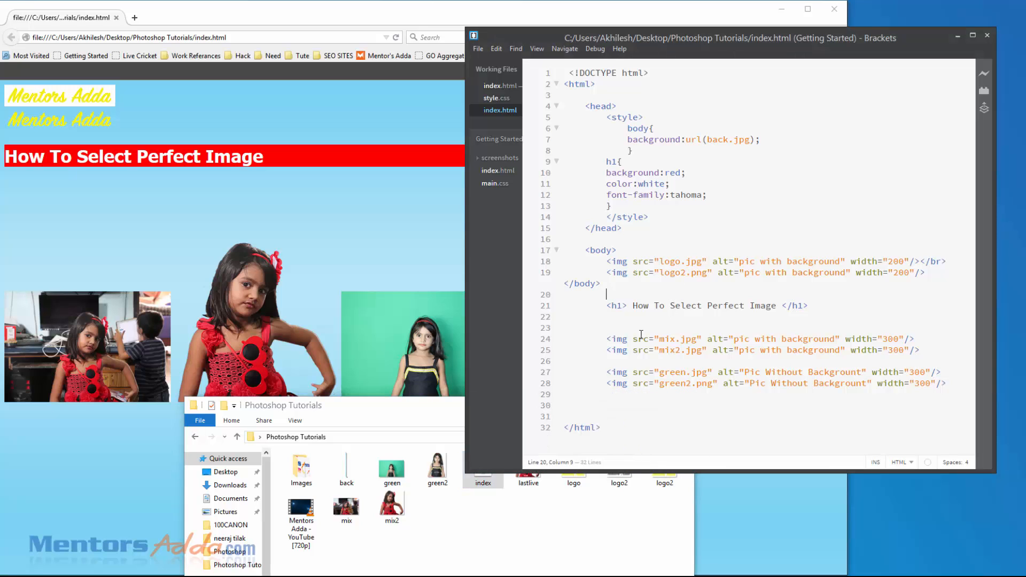
# Change the second girl image's source on line 25 from mix2.jpg to lastlive.png and save index.html
pyautogui.moveTo(683, 351)
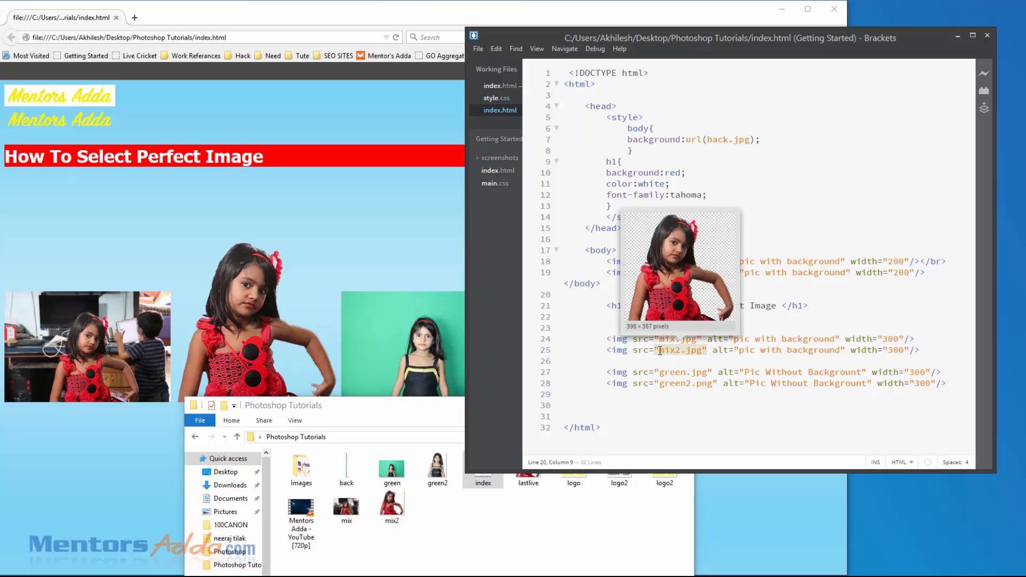
pyautogui.moveTo(660, 351); pyautogui.dragTo(702, 350)
pyautogui.moveTo(697, 350)
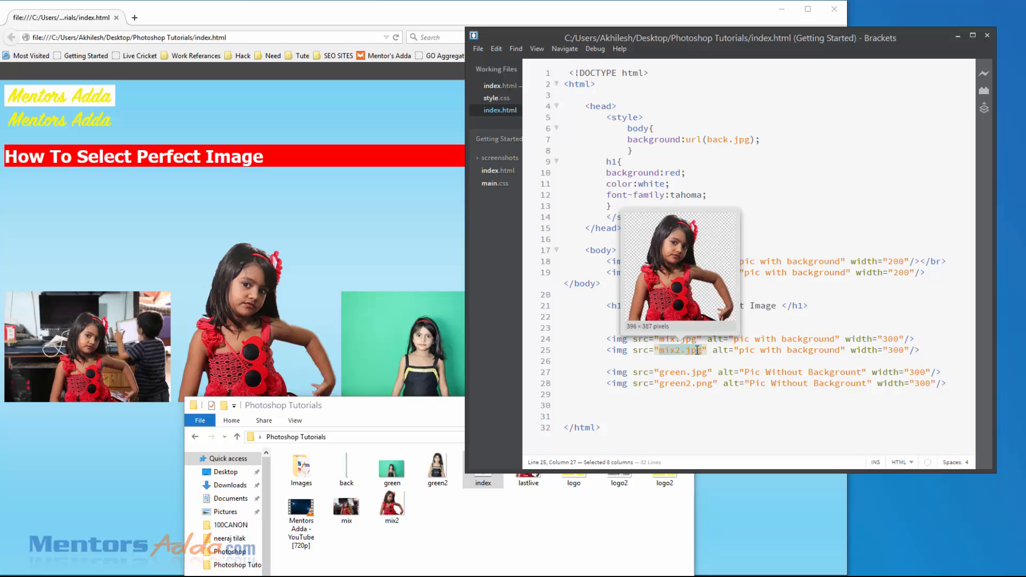
pyautogui.write('lastli')
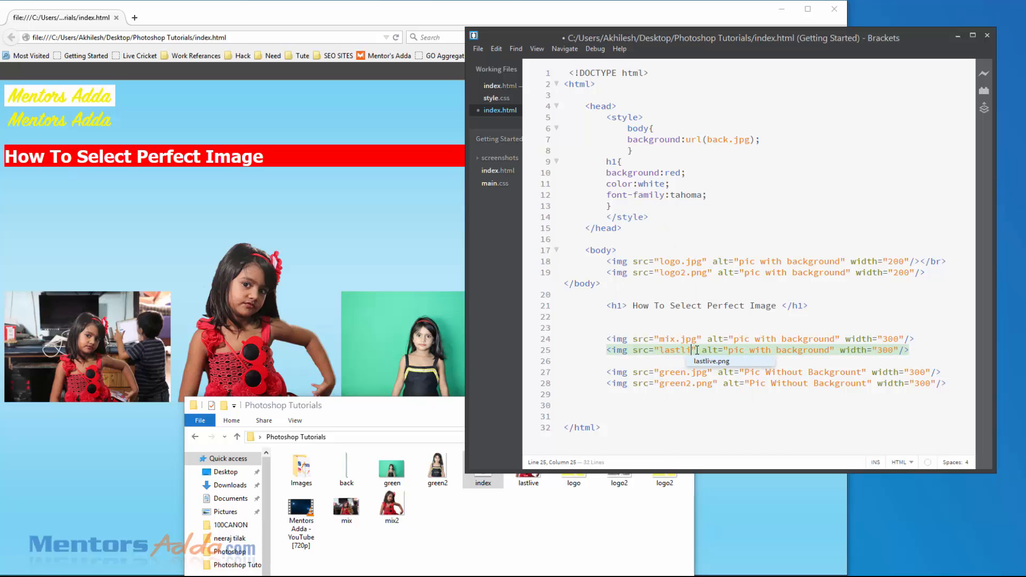
pyautogui.write('ve.pn')
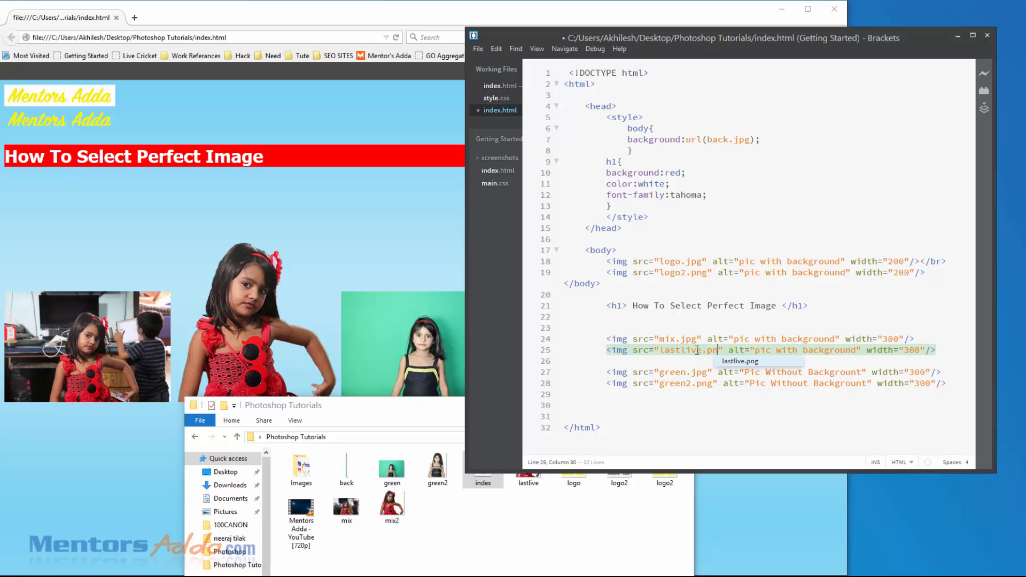
pyautogui.write('g')
pyautogui.click(737, 398)
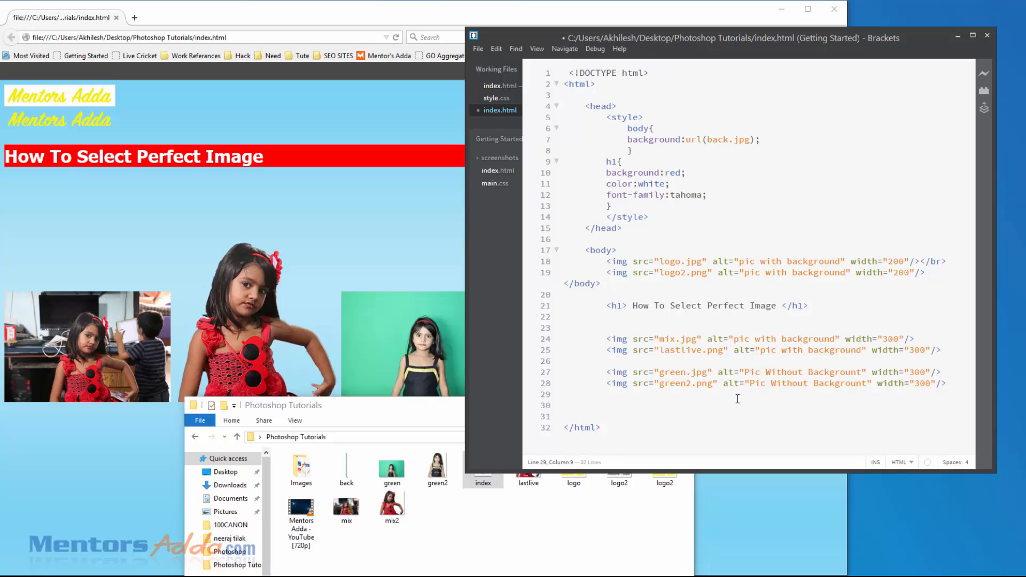
pyautogui.hotkey('ctrl', 's')
# Switch to Firefox, reload the index.html page and check the new cutout image against the page background
pyautogui.click(392, 191)
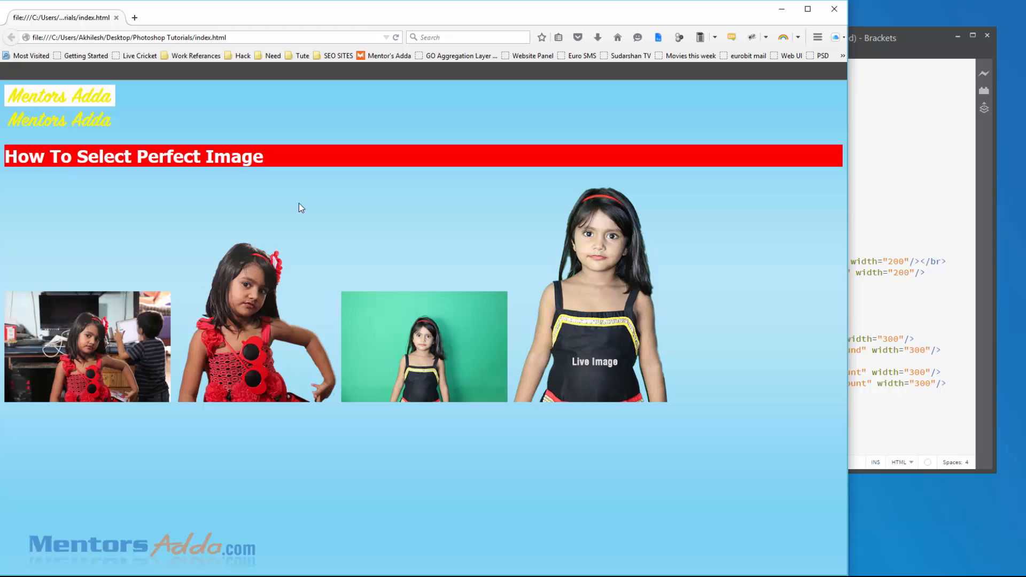
pyautogui.press('F5')
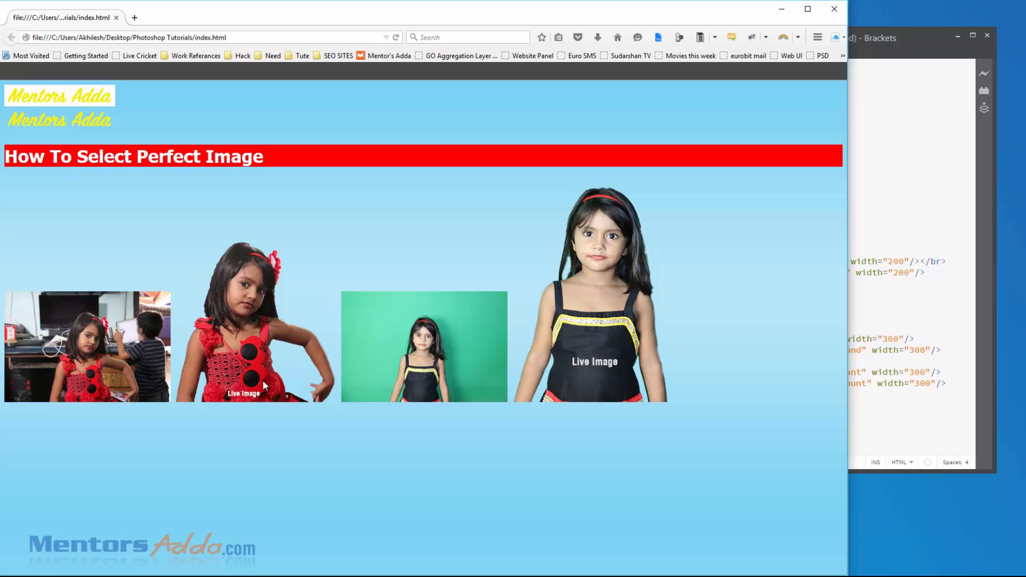
pyautogui.hotkey('alt', 'Tab')
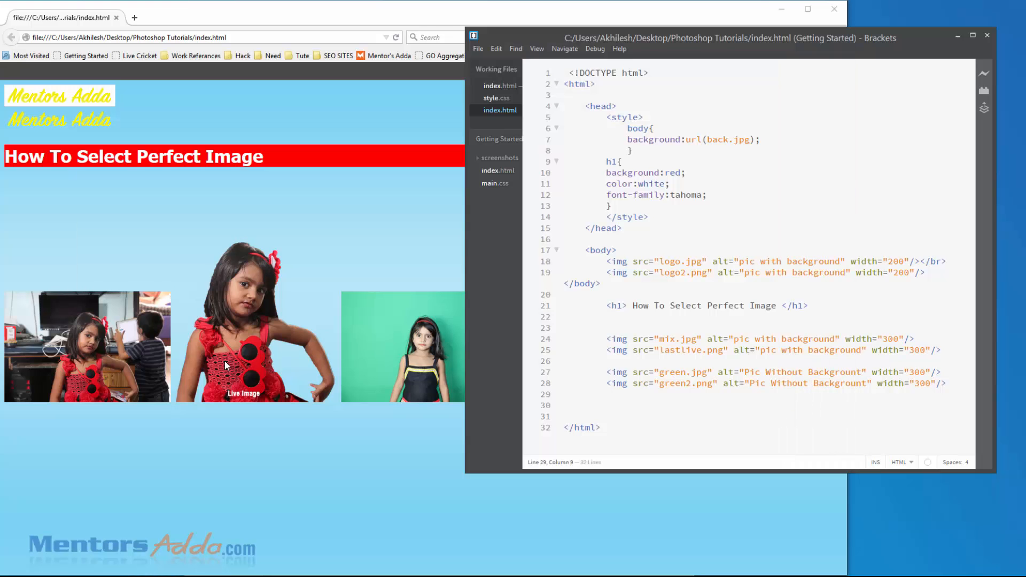
pyautogui.click(372, 386)
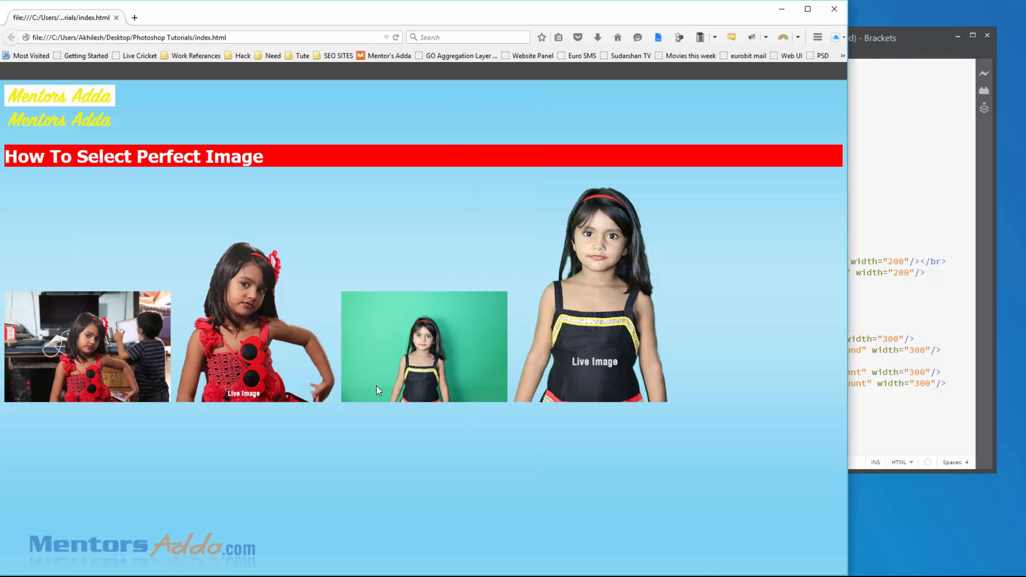